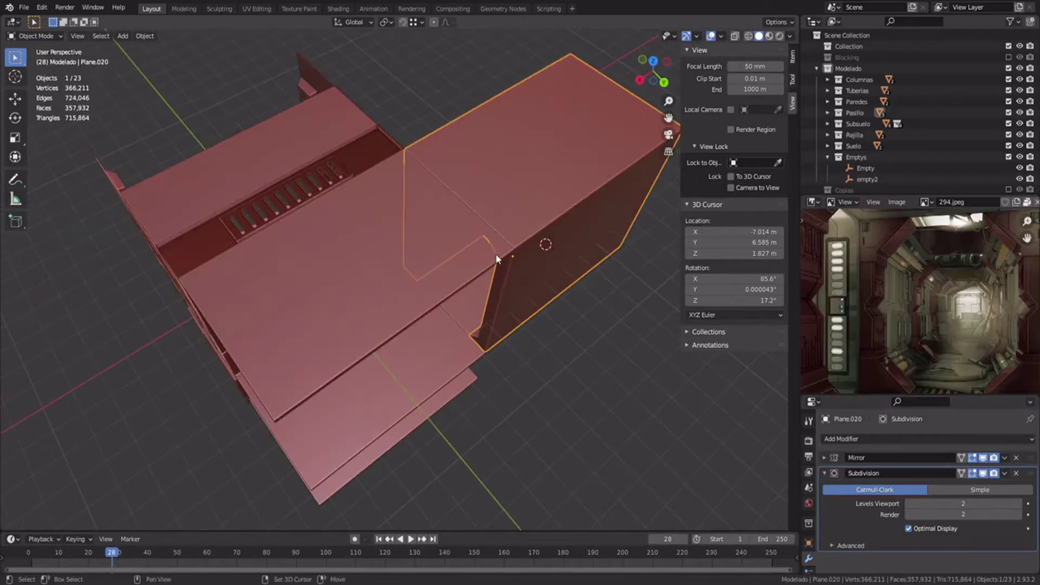
Step: Duplicate the selected corridor block and rotate the copy about the global Z axis, by 90° and by 180°
{"action": "left_click", "coordinate": [622, 372]}
{"action": "type", "text": "-"}
{"action": "key", "text": "Return"}
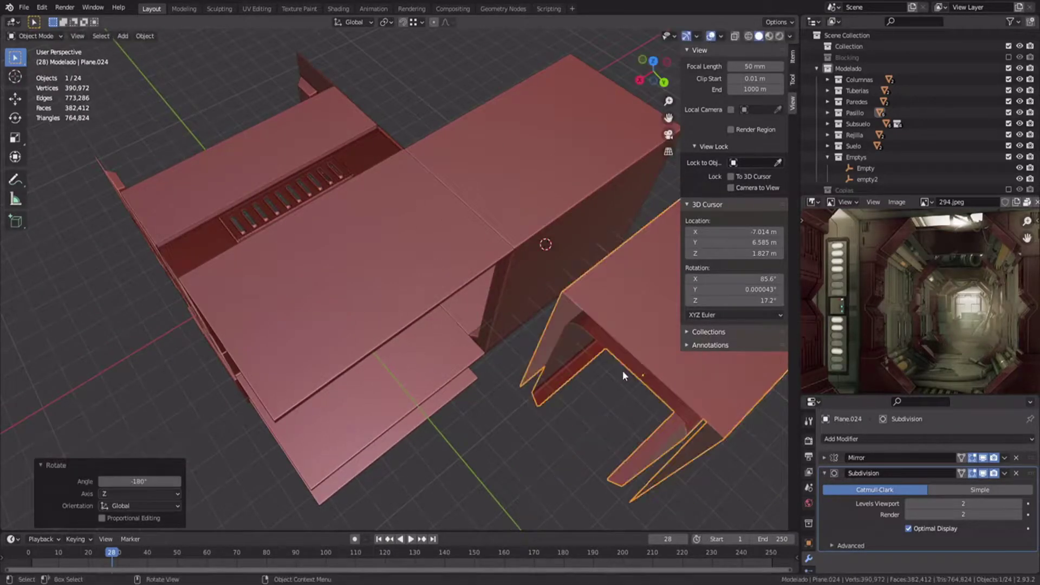
{"action": "key", "text": "ctrl+z"}
{"action": "type", "text": "rz90"}
{"action": "key", "text": "Return"}
{"action": "middle_click_drag", "start_coordinate": [622, 372], "coordinate": [474, 323]}
{"action": "type", "text": "rz180"}
{"action": "key", "text": "Return"}
Step: Move the rotated copy about 8.5 m along X into the opening of the main corridor
{"action": "key", "text": "KP_1"}
{"action": "scroll", "coordinate": [479, 319], "scroll_direction": "up", "scroll_amount": 6}
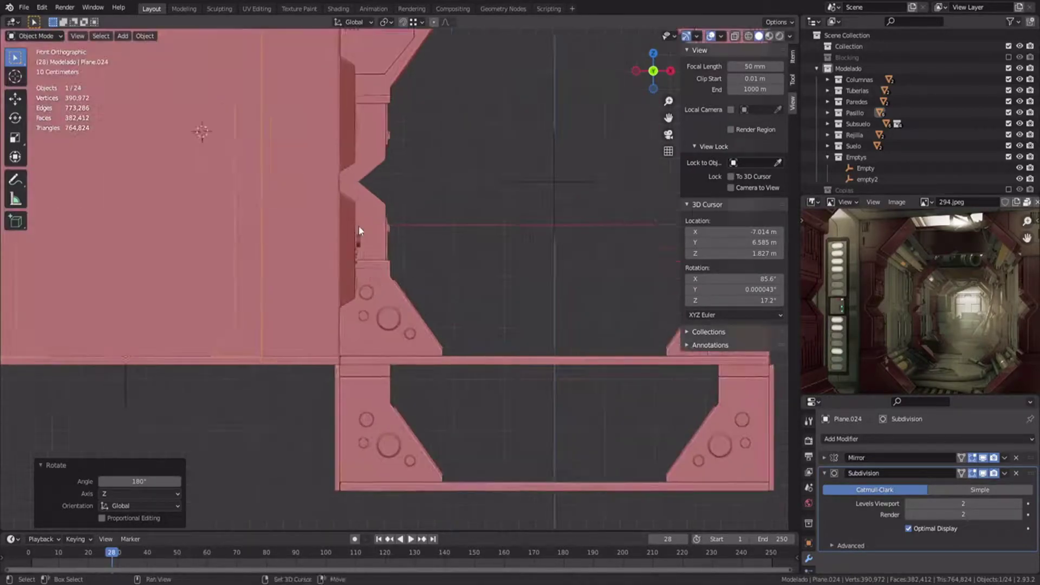
{"action": "scroll", "coordinate": [371, 268], "scroll_direction": "down", "scroll_amount": 3}
{"action": "key", "text": "g"}
{"action": "key", "text": "x"}
{"action": "left_click", "coordinate": [535, 345]}
{"action": "scroll", "coordinate": [483, 372], "scroll_direction": "up", "scroll_amount": 4}
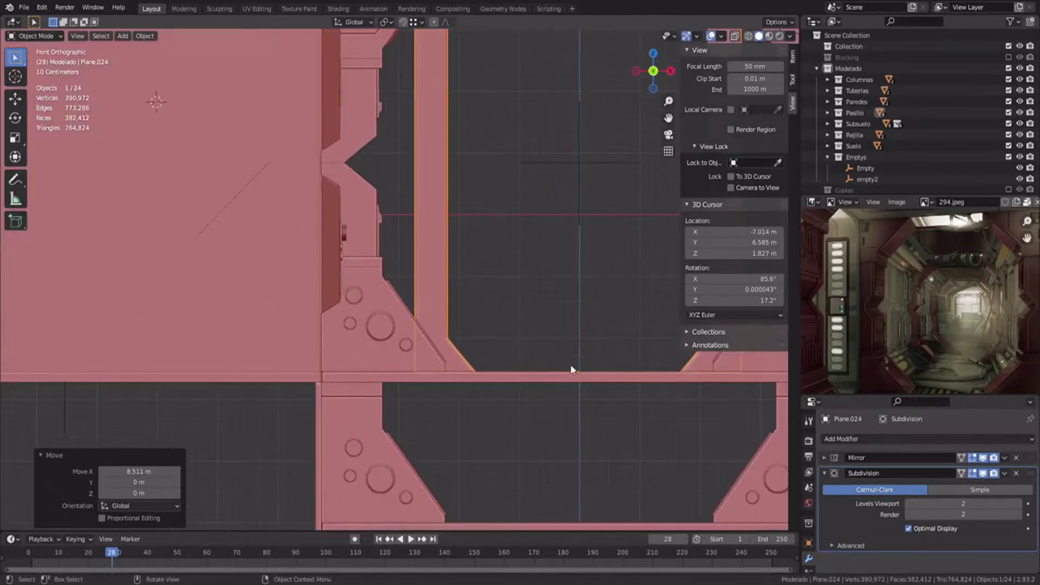
Step: Snap the 3D cursor to the centre of the floor slab and snap the copied corridor block to the cursor
{"action": "left_click", "coordinate": [564, 374]}
{"action": "middle_click_drag", "start_coordinate": [621, 352], "coordinate": [481, 344], "text": "shift"}
{"action": "left_click", "coordinate": [573, 328]}
{"action": "right_click", "coordinate": [478, 314]}
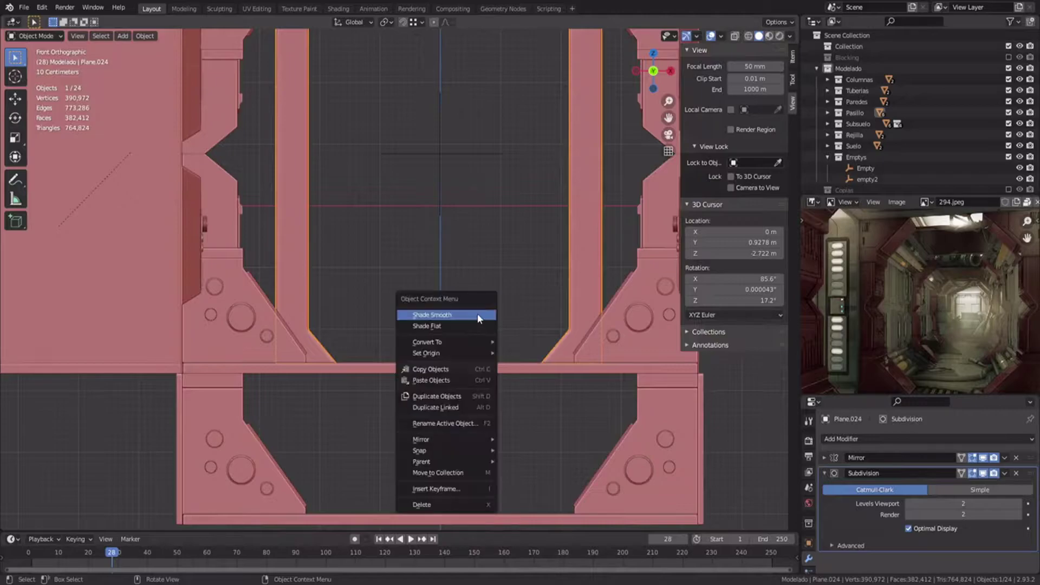
{"action": "key", "text": "shift+s"}
{"action": "left_click", "coordinate": [436, 315]}
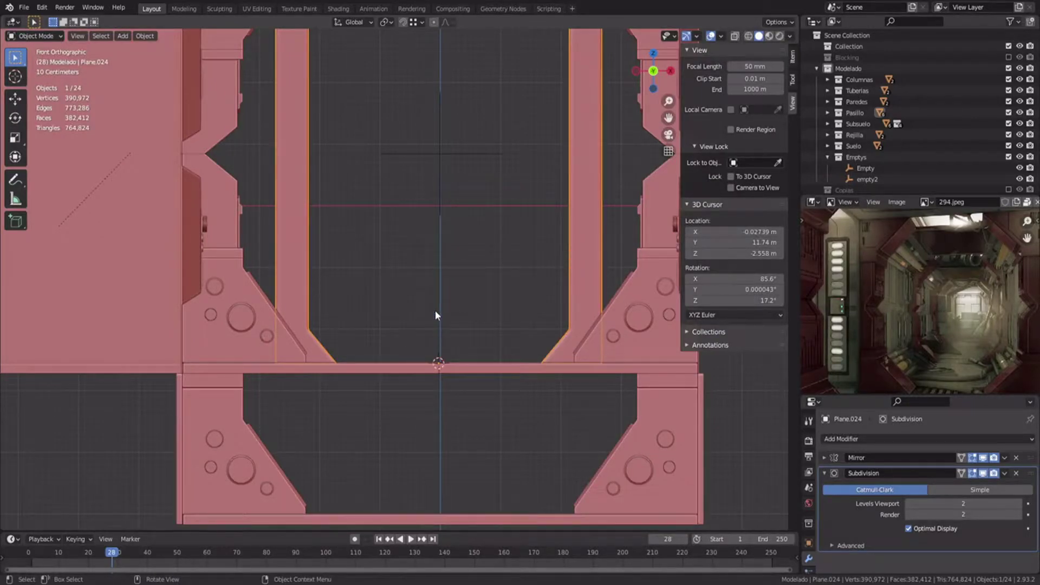
{"action": "left_click", "coordinate": [499, 368]}
{"action": "key", "text": "shift+s"}
{"action": "left_click", "coordinate": [488, 426]}
{"action": "left_click", "coordinate": [563, 347]}
{"action": "key", "text": "shift+s"}
{"action": "left_click", "coordinate": [486, 245]}
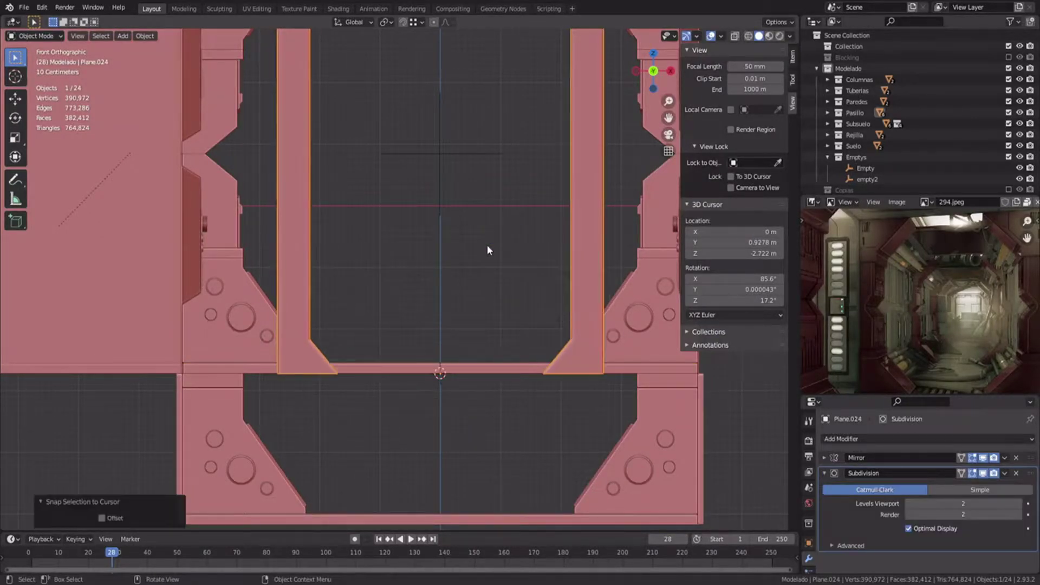
Step: Raise the copied block's mesh about 0.17 m along Z in Edit Mode, closer to the floor's upper surface
{"action": "key", "text": "Tab"}
{"action": "key", "text": "g"}
{"action": "key", "text": "z"}
{"action": "left_click", "coordinate": [442, 363]}
{"action": "scroll", "coordinate": [430, 312], "scroll_direction": "down", "scroll_amount": 4}
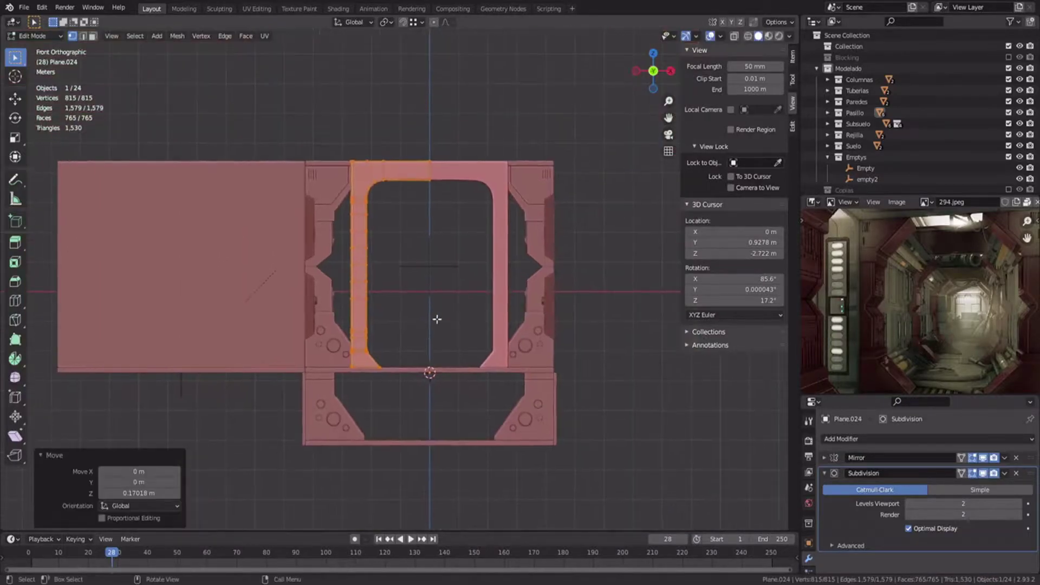
Step: Snap the 3D cursor to the vertices at the block's top centre seam and set the object's origin to the cursor
{"action": "key", "text": "shift+z"}
{"action": "left_click_drag", "start_coordinate": [256, 121], "coordinate": [440, 416], "text": "ctrl"}
{"action": "left_click_drag", "start_coordinate": [410, 117], "coordinate": [469, 227]}
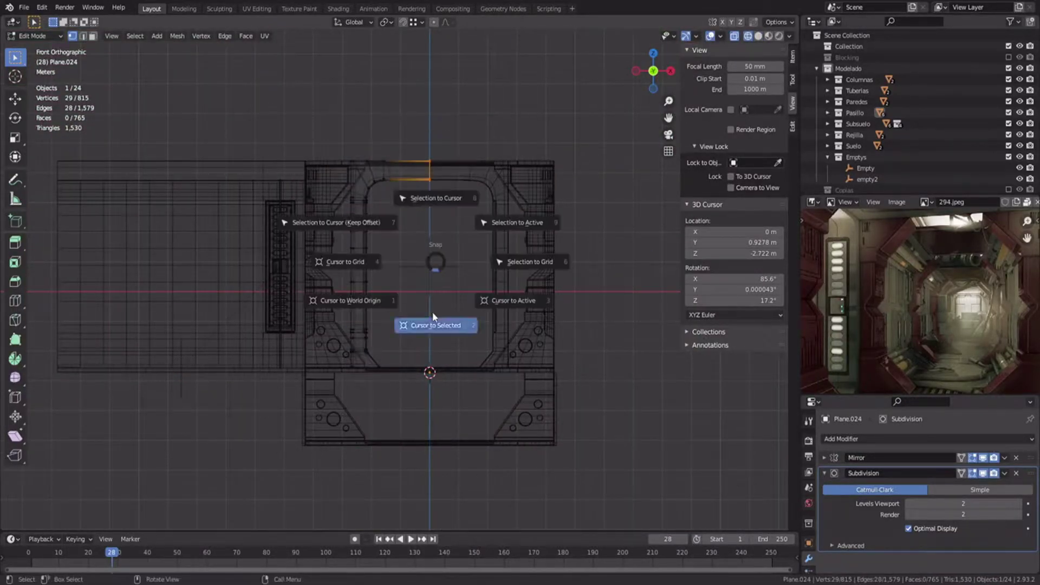
{"action": "left_click", "coordinate": [433, 317]}
{"action": "key", "text": "Tab"}
{"action": "right_click", "coordinate": [432, 267]}
{"action": "left_click", "coordinate": [474, 327]}
Step: Move the copied block about 9.83 m along Y to the back edge of the main corridor
{"action": "scroll", "coordinate": [432, 288], "scroll_direction": "up", "scroll_amount": 1}
{"action": "middle_click_drag", "start_coordinate": [432, 288], "coordinate": [454, 299], "text": "shift"}
{"action": "key", "text": "Tab"}
{"action": "key", "text": "a"}
{"action": "key", "text": "KP_7"}
{"action": "key", "text": "shift+z"}
{"action": "scroll", "coordinate": [406, 362], "scroll_direction": "down", "scroll_amount": 1}
{"action": "middle_click_drag", "start_coordinate": [407, 362], "coordinate": [411, 410], "text": "shift"}
{"action": "key", "text": "Tab"}
{"action": "key", "text": "g"}
{"action": "key", "text": "y"}
{"action": "left_click", "coordinate": [433, 117]}
Step: Fine-tune the block along Y until its front edge is flush with the back edge of the main corridor
{"action": "scroll", "coordinate": [506, 318], "scroll_direction": "up", "scroll_amount": 4}
{"action": "middle_click_drag", "start_coordinate": [506, 318], "coordinate": [304, 324], "text": "shift"}
{"action": "key", "text": "g"}
{"action": "key", "text": "y"}
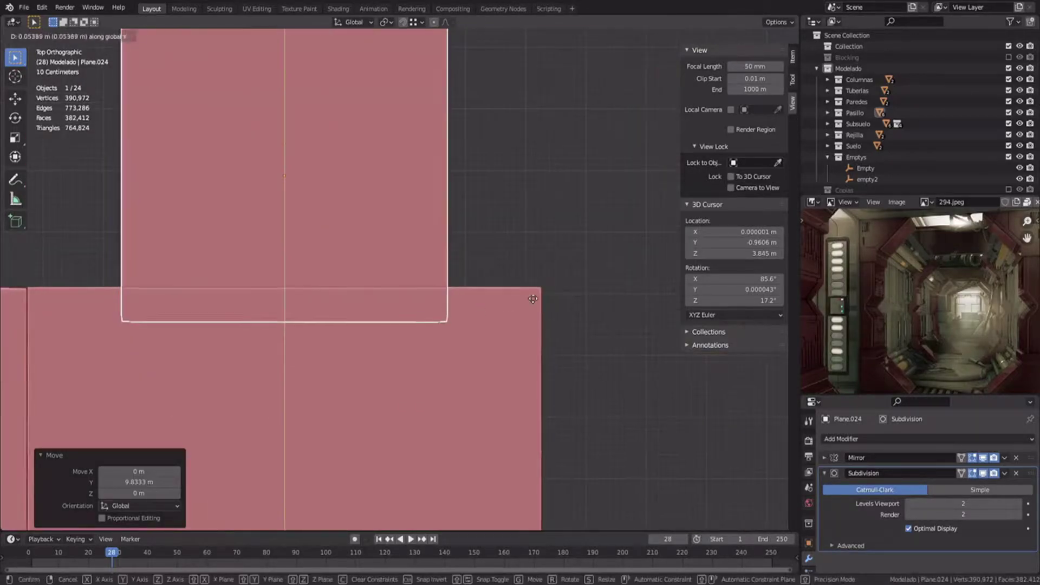
{"action": "key", "text": "Tab"}
Step: Shift the mirrored half of the block about 1.51 m along negative X to widen the passage to the corridor's width
{"action": "scroll", "coordinate": [465, 290], "scroll_direction": "down", "scroll_amount": 1}
{"action": "middle_click_drag", "start_coordinate": [465, 291], "coordinate": [702, 349], "text": "shift"}
{"action": "key", "text": "g"}
{"action": "key", "text": "x"}
{"action": "right_click", "coordinate": [460, 299]}
{"action": "scroll", "coordinate": [460, 299], "scroll_direction": "down", "scroll_amount": 3}
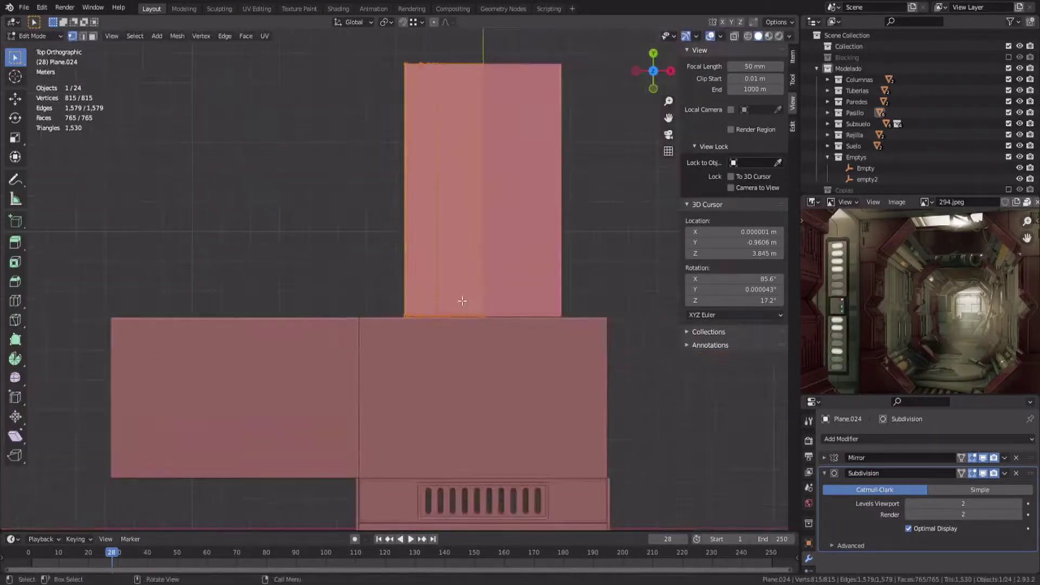
{"action": "middle_click_drag", "start_coordinate": [460, 300], "coordinate": [471, 283]}
{"action": "scroll", "coordinate": [561, 309], "scroll_direction": "down", "scroll_amount": 5}
{"action": "key", "text": "g"}
{"action": "key", "text": "x"}
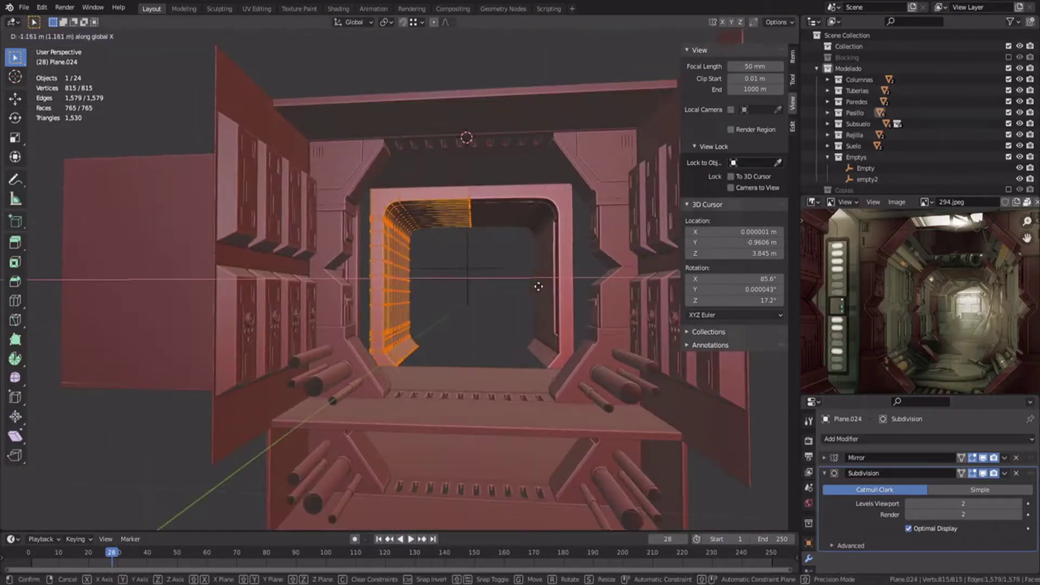
{"action": "left_click", "coordinate": [531, 286]}
{"action": "key", "text": "KP_7"}
{"action": "scroll", "coordinate": [358, 368], "scroll_direction": "up", "scroll_amount": 3}
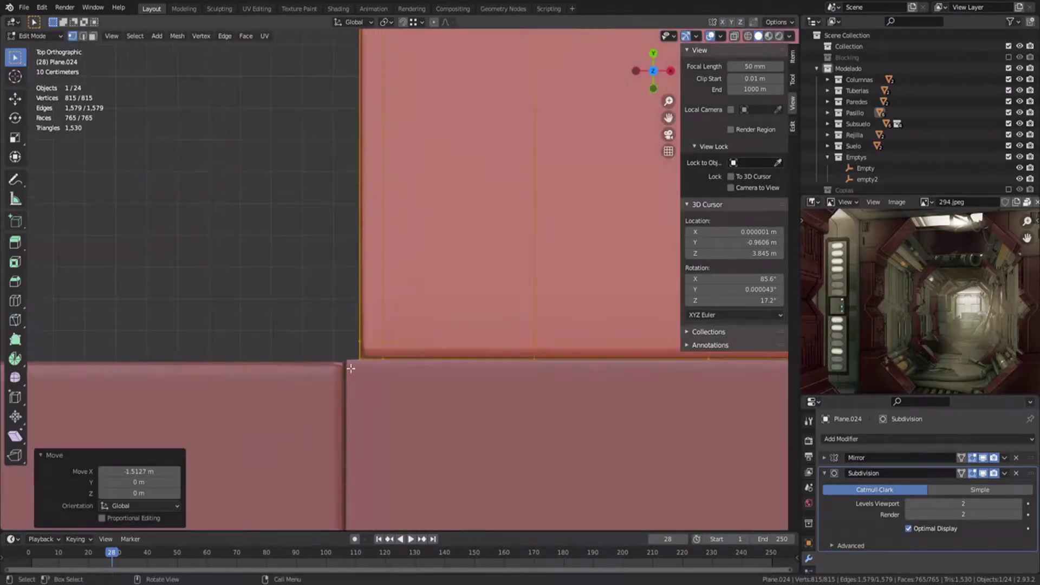
Step: Adjust the position of the passage mesh against the end of the corridor
{"action": "key", "text": "Tab"}
{"action": "key", "text": "alt+a"}
{"action": "middle_click_drag", "start_coordinate": [345, 363], "coordinate": [483, 269]}
{"action": "scroll", "coordinate": [440, 376], "scroll_direction": "down", "scroll_amount": 6}
{"action": "scroll", "coordinate": [416, 336], "scroll_direction": "up", "scroll_amount": 5}
{"action": "left_click", "coordinate": [459, 312]}
{"action": "key", "text": "Tab"}
{"action": "key", "text": "g"}
{"action": "left_click", "coordinate": [443, 329]}
Step: Select the whole passage mesh and shift it along Y against the neighbouring corridor pieces
{"action": "key", "text": "Tab"}
{"action": "key", "text": "alt+a"}
{"action": "scroll", "coordinate": [440, 331], "scroll_direction": "down", "scroll_amount": 5}
{"action": "left_click", "coordinate": [478, 348]}
{"action": "left_click", "coordinate": [371, 284]}
{"action": "key", "text": "Tab"}
{"action": "key", "text": "alt+a"}
{"action": "key", "text": "a"}
{"action": "key", "text": "g"}
{"action": "key", "text": "y"}
{"action": "left_click", "coordinate": [458, 304]}
{"action": "key", "text": "Tab"}
{"action": "key", "text": "alt+a"}
Step: Move the passage object into a new collection named Puerta inside Modelado
{"action": "scroll", "coordinate": [456, 306], "scroll_direction": "down", "scroll_amount": 5}
{"action": "left_click", "coordinate": [482, 269]}
{"action": "key", "text": "m"}
{"action": "mouse_move", "coordinate": [476, 320]}
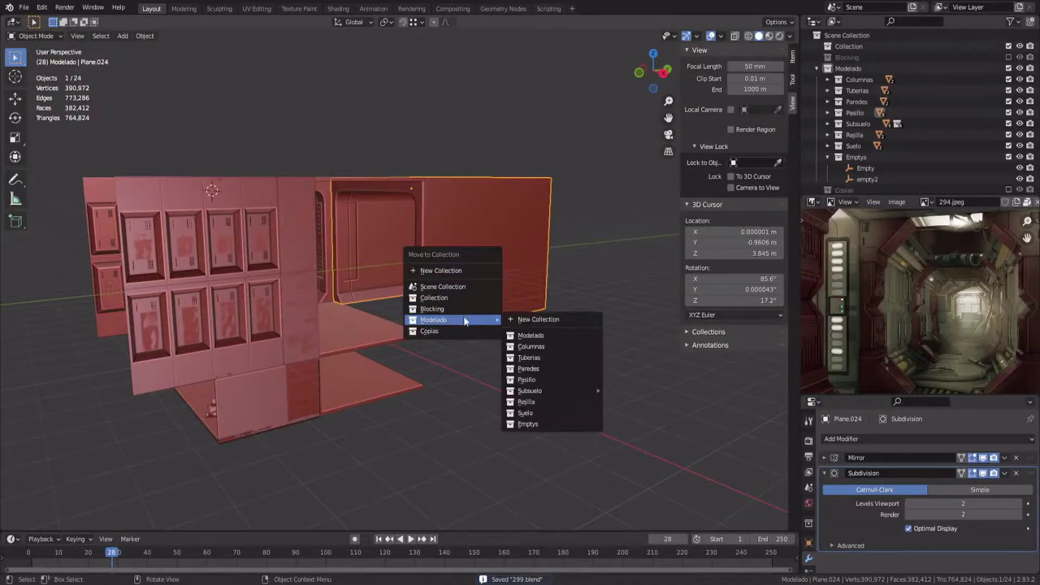
{"action": "left_click", "coordinate": [536, 320]}
{"action": "type", "text": "Puerta"}
{"action": "key", "text": "Return"}
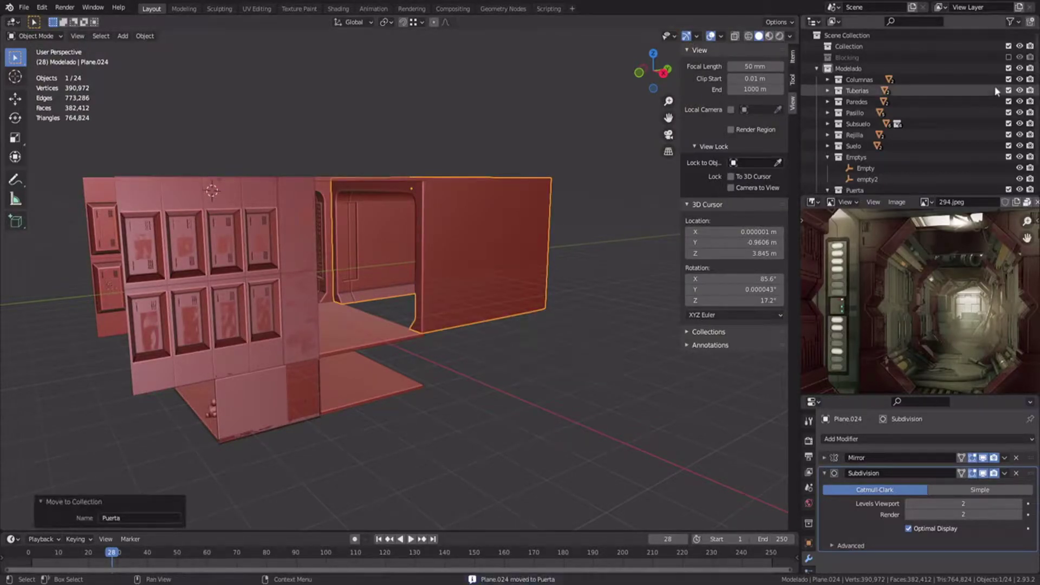
Step: Disable the other Modelado subcollections so that only Puerta stays enabled
{"action": "left_click_drag", "start_coordinate": [1008, 79], "coordinate": [1009, 135]}
{"action": "scroll", "coordinate": [1009, 159], "scroll_direction": "down", "scroll_amount": 1}
{"action": "key", "text": "alt+a"}
{"action": "key", "text": "KP_1"}
{"action": "middle_click_drag", "start_coordinate": [455, 212], "coordinate": [343, 263]}
Step: Select the passage object in Edit Mode and dissolve surplus vertical edge loops on its inner side wall
{"action": "left_click", "coordinate": [488, 244]}
{"action": "key", "text": "Tab"}
{"action": "key", "text": "z"}
{"action": "mouse_move", "coordinate": [612, 239]}
{"action": "middle_mouse_down", "text": "shift"}
{"action": "mouse_move", "coordinate": [524, 319]}
{"action": "mouse_move", "coordinate": [412, 282]}
{"action": "middle_mouse_up", "text": "shift"}
{"action": "left_click", "coordinate": [479, 319]}
{"action": "key", "text": "z"}
{"action": "key", "text": "2"}
{"action": "left_click", "coordinate": [358, 261], "text": "alt"}
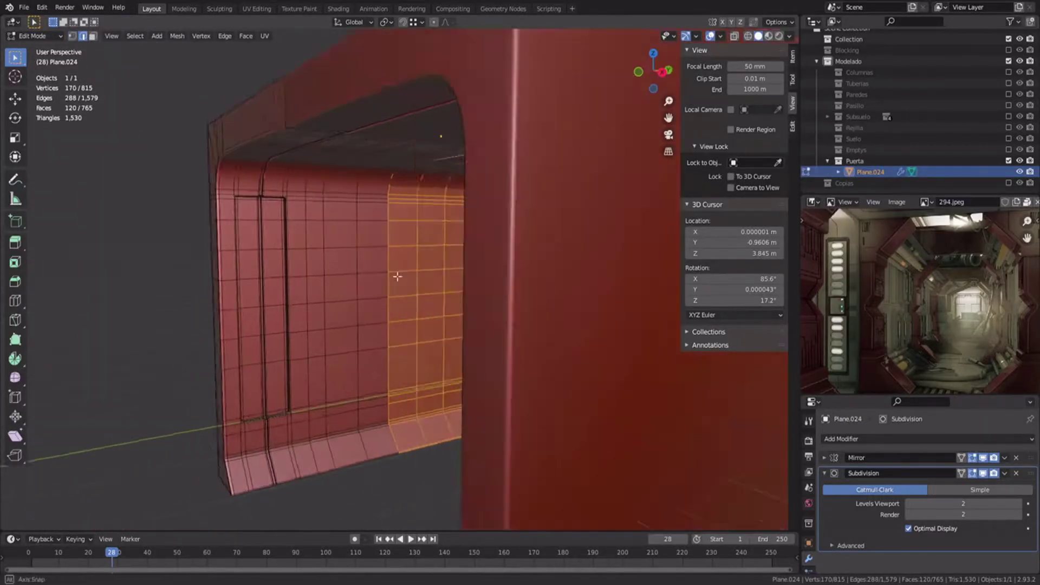
{"action": "key", "text": "ctrl+x"}
Step: Dissolve the remaining vertical edge loops between the recessed side panel and the far end of the wall
{"action": "left_click", "coordinate": [373, 265], "text": "alt"}
{"action": "left_click", "coordinate": [394, 266], "text": "alt+shift"}
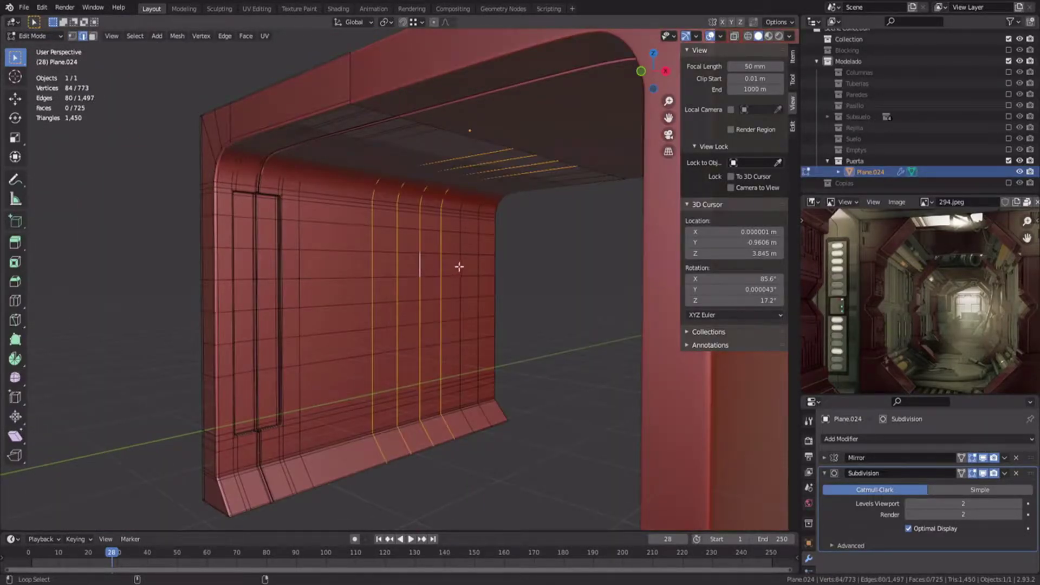
{"action": "left_click", "coordinate": [460, 266], "text": "alt+shift"}
{"action": "left_click", "coordinate": [479, 265], "text": "alt+shift"}
{"action": "key", "text": "ctrl+x"}
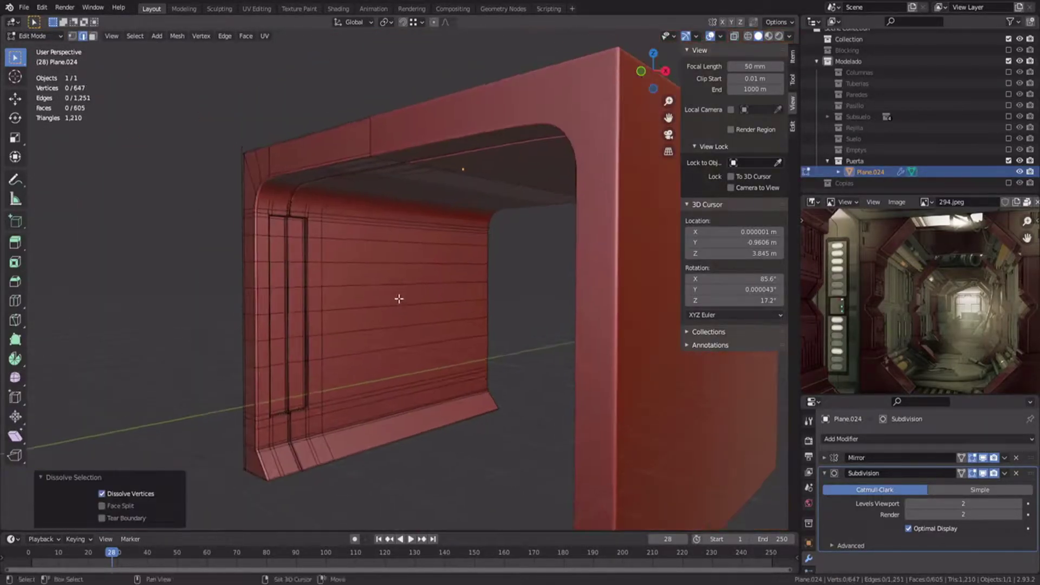
{"action": "left_click", "coordinate": [327, 287], "text": "alt"}
{"action": "key", "text": "ctrl+x"}
Step: Select the vertices at the passage's far end and pull them about 6.3 m along Y to shorten it into a door frame
{"action": "middle_click_drag", "start_coordinate": [297, 288], "coordinate": [450, 309]}
{"action": "key", "text": "z"}
{"action": "key", "text": "1"}
{"action": "left_click_drag", "start_coordinate": [211, 200], "coordinate": [268, 422]}
{"action": "key", "text": "g"}
{"action": "key", "text": "y"}
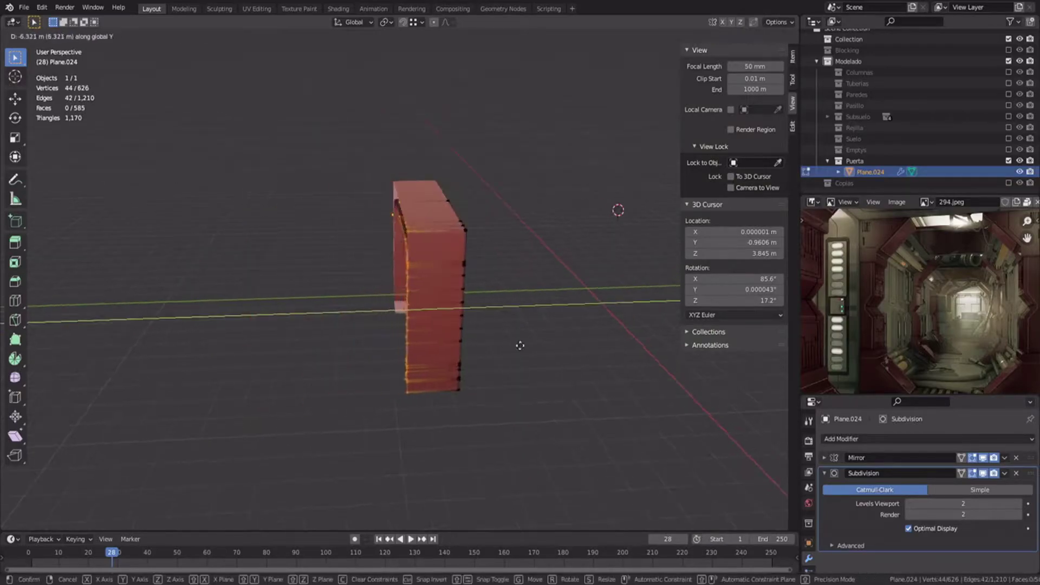
{"action": "left_click", "coordinate": [519, 343]}
{"action": "scroll", "coordinate": [451, 334], "scroll_direction": "up", "scroll_amount": 4}
{"action": "middle_click_drag", "start_coordinate": [519, 343], "coordinate": [414, 291]}
{"action": "scroll", "coordinate": [434, 334], "scroll_direction": "down", "scroll_amount": 4}
Step: Save the file, then fine-tune the door frame's depth by moving its end vertices along Y
{"action": "key", "text": "Tab"}
{"action": "key", "text": "ctrl+s"}
{"action": "key", "text": "Tab"}
{"action": "key", "text": "g"}
{"action": "key", "text": "y"}
{"action": "left_click", "coordinate": [427, 293]}
{"action": "key", "text": "Tab"}
{"action": "left_click", "coordinate": [426, 292]}
Step: Add a plane in front view at the 3D cursor and align it to the view
{"action": "middle_click_drag", "start_coordinate": [346, 293], "coordinate": [321, 252]}
{"action": "key", "text": "KP_1"}
{"action": "scroll", "coordinate": [395, 292], "scroll_direction": "down", "scroll_amount": 3}
{"action": "scroll", "coordinate": [411, 287], "scroll_direction": "up", "scroll_amount": 3}
{"action": "key", "text": "shift+a"}
{"action": "left_click", "coordinate": [412, 244]}
{"action": "left_click", "coordinate": [153, 475]}
Step: Lower the plane's mesh along Z in Edit Mode until its lower edge is level with the door frame's base
{"action": "key", "text": "Tab"}
{"action": "key", "text": "g"}
{"action": "key", "text": "z"}
{"action": "left_click", "coordinate": [480, 439]}
{"action": "key", "text": "g"}
{"action": "key", "text": "z"}
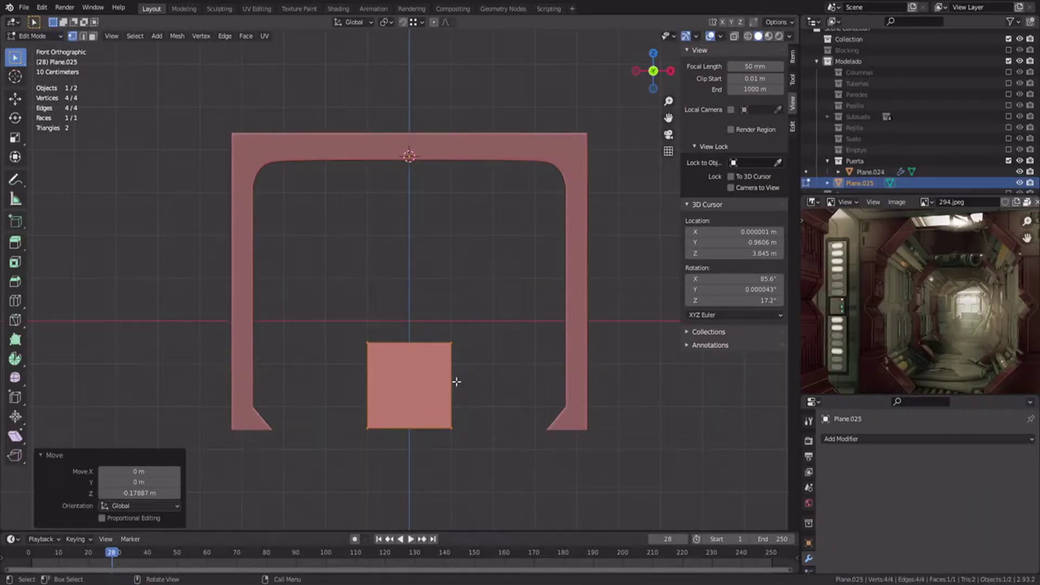
Step: Delete the starting plane and select the door frame
{"action": "key", "text": "Tab"}
{"action": "key", "text": "Delete"}
{"action": "left_click", "coordinate": [367, 156]}
Step: Duplicate the frame's inner profile edges, offset the copy along Y and separate it into its own object
{"action": "key", "text": "Tab"}
{"action": "key", "text": "2"}
{"action": "middle_click_drag", "start_coordinate": [357, 173], "coordinate": [225, 167]}
{"action": "scroll", "coordinate": [347, 211], "scroll_direction": "up", "scroll_amount": 4}
{"action": "middle_click_drag", "start_coordinate": [357, 214], "coordinate": [363, 292]}
{"action": "key", "text": "shift+d"}
{"action": "key", "text": "y"}
{"action": "left_click", "coordinate": [548, 353]}
{"action": "key", "text": "p"}
{"action": "left_click", "coordinate": [551, 353]}
Step: Edit the separated profile and dissolve the surplus vertices along its vertical side
{"action": "key", "text": "Tab"}
{"action": "left_click", "coordinate": [525, 297]}
{"action": "key", "text": "Tab"}
{"action": "key", "text": "1"}
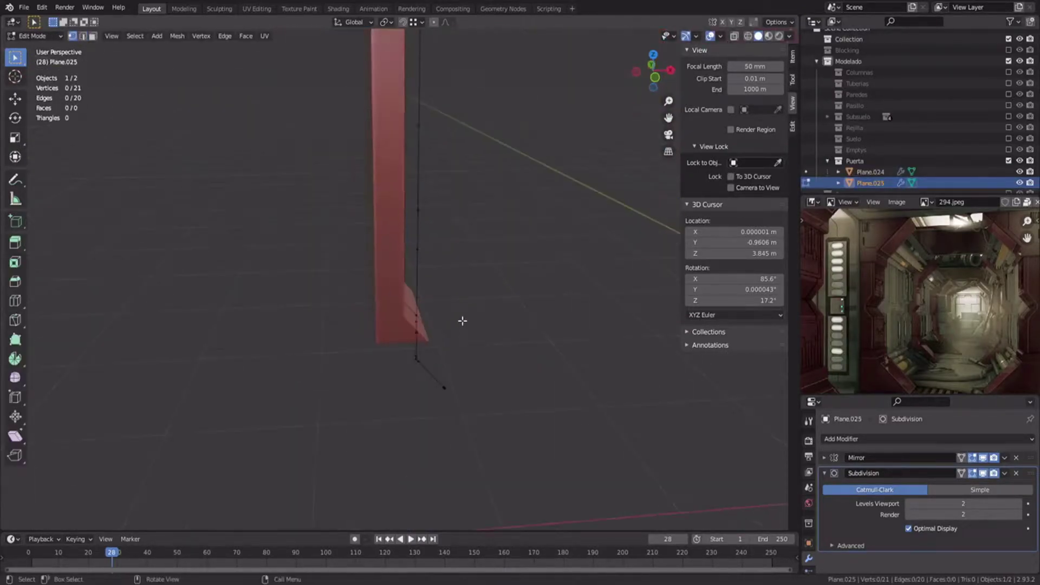
{"action": "middle_click_drag", "start_coordinate": [462, 322], "coordinate": [464, 238]}
{"action": "middle_click_drag", "start_coordinate": [464, 217], "coordinate": [460, 314], "text": "shift"}
{"action": "left_click_drag", "start_coordinate": [364, 156], "coordinate": [484, 468]}
{"action": "key", "text": "ctrl+x"}
{"action": "middle_click_drag", "start_coordinate": [476, 303], "coordinate": [455, 201], "text": "shift"}
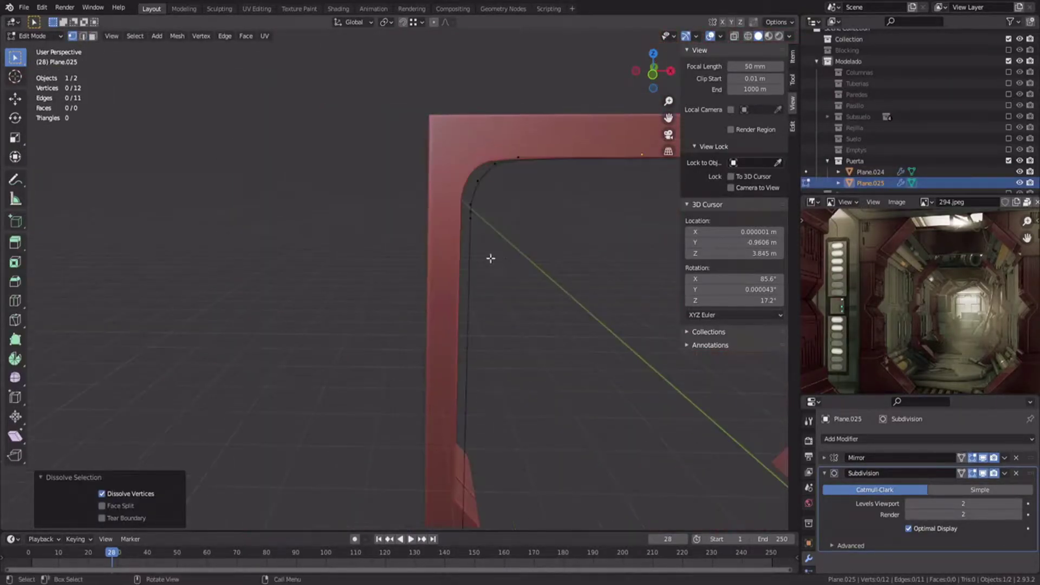
Step: Rework the profile's cleanup by dissolving the remaining unneeded vertices, keeping the ones that shape its corners
{"action": "key", "text": "ctrl+z"}
{"action": "scroll", "coordinate": [467, 222], "scroll_direction": "down", "scroll_amount": 3}
{"action": "scroll", "coordinate": [442, 233], "scroll_direction": "up", "scroll_amount": 5}
{"action": "left_click", "coordinate": [420, 275]}
{"action": "key", "text": "ctrl+x"}
{"action": "middle_click_drag", "start_coordinate": [457, 124], "coordinate": [367, 235], "text": "shift"}
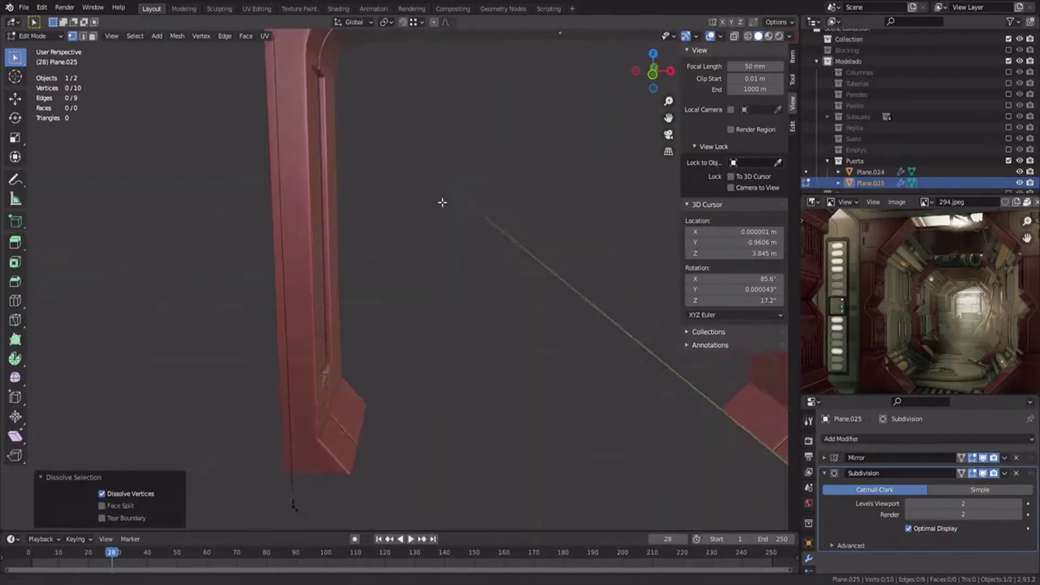
{"action": "scroll", "coordinate": [428, 222], "scroll_direction": "down", "scroll_amount": 5}
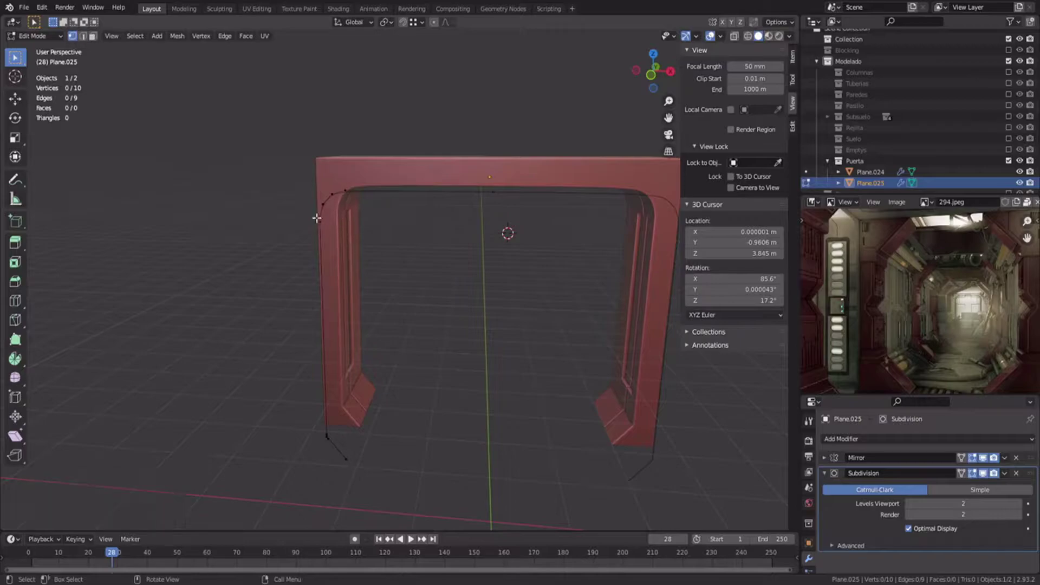
{"action": "key", "text": "e"}
{"action": "key", "text": "x"}
{"action": "left_click", "coordinate": [587, 446]}
{"action": "left_click", "coordinate": [416, 311]}
{"action": "middle_click_drag", "start_coordinate": [406, 304], "coordinate": [406, 325]}
{"action": "key", "text": "ctrl+z"}
{"action": "key", "text": "ctrl+z"}
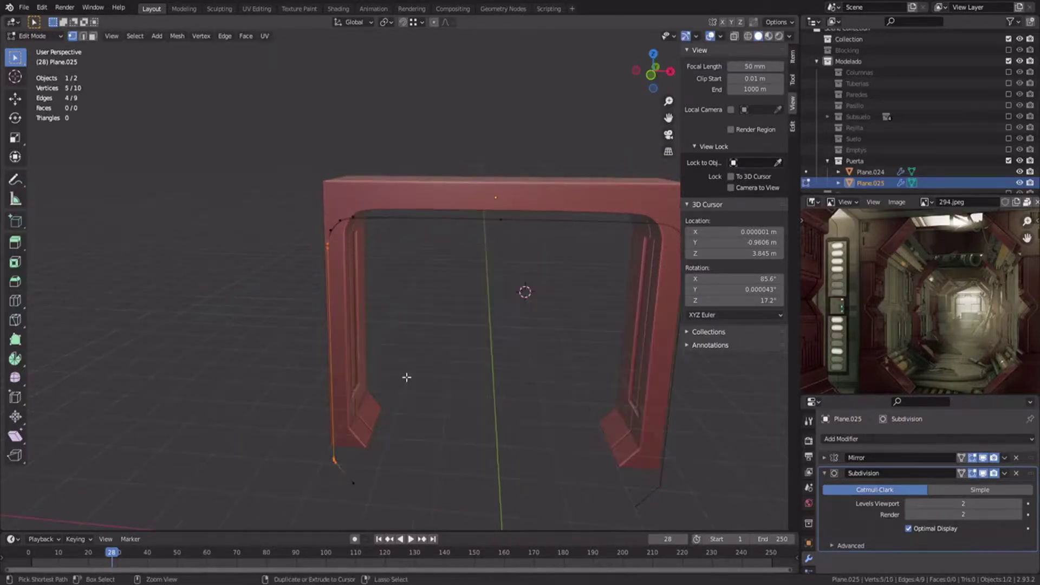
Step: Extrude the profile's side edges along X to the mirror centre to form the door panel's main faces
{"action": "left_click", "coordinate": [342, 234], "text": "shift"}
{"action": "key", "text": "e"}
{"action": "key", "text": "x"}
{"action": "left_click", "coordinate": [622, 327]}
{"action": "left_click", "coordinate": [508, 316]}
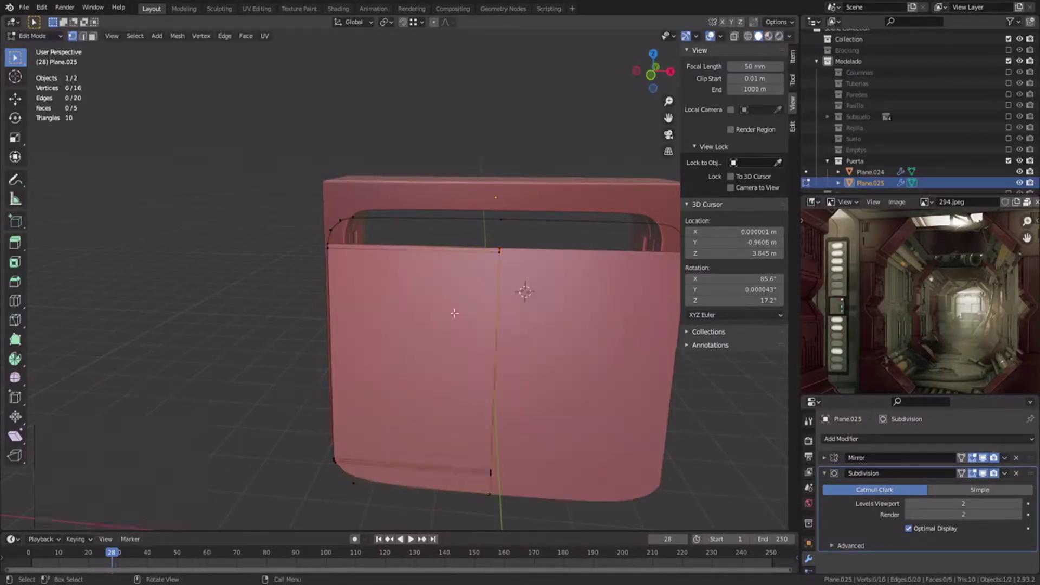
Step: Extrude the next vertex of the upper corner along X to the centre to add another row of faces
{"action": "scroll", "coordinate": [442, 245], "scroll_direction": "up", "scroll_amount": 3}
{"action": "middle_click_drag", "start_coordinate": [443, 246], "coordinate": [480, 291], "text": "shift"}
{"action": "left_click", "coordinate": [349, 222]}
{"action": "key", "text": "ctrl+z"}
{"action": "left_click", "coordinate": [314, 228]}
{"action": "key", "text": "e"}
{"action": "key", "text": "x"}
{"action": "left_click", "coordinate": [167, 300]}
Step: Cut a vertical edge loop through the door panel and slide it towards the outer side
{"action": "key", "text": "2"}
{"action": "left_click", "coordinate": [311, 244]}
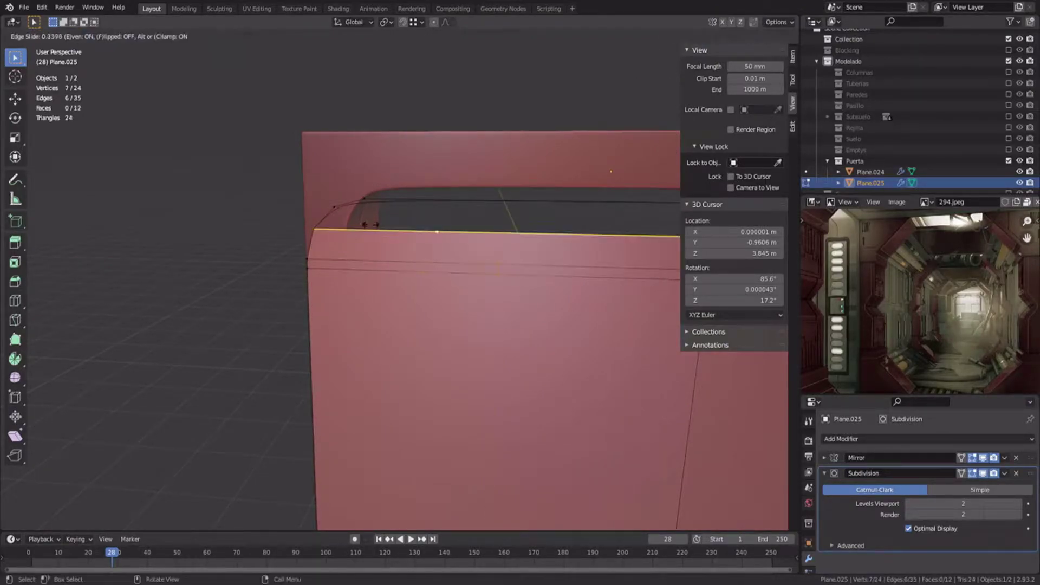
{"action": "key", "text": "Return"}
{"action": "key", "text": "ctrl+z"}
Step: Fill the two remaining gaps between the panel and the profile's top edge with faces
{"action": "left_click", "coordinate": [370, 235]}
{"action": "left_click_drag", "start_coordinate": [388, 241], "coordinate": [283, 183]}
{"action": "key", "text": "f"}
{"action": "middle_click_drag", "start_coordinate": [623, 227], "coordinate": [244, 216], "text": "shift"}
{"action": "key", "text": "f"}
{"action": "key", "text": "Tab"}
{"action": "scroll", "coordinate": [330, 243], "scroll_direction": "down", "scroll_amount": 5}
{"action": "middle_click_drag", "start_coordinate": [330, 244], "coordinate": [365, 269]}
Step: Try to add a horizontal loop cut through the panel's bottom row of faces at the chamfered corner
{"action": "key", "text": "Tab"}
{"action": "scroll", "coordinate": [358, 276], "scroll_direction": "up", "scroll_amount": 5}
{"action": "middle_click_drag", "start_coordinate": [336, 412], "coordinate": [325, 271], "text": "shift"}
{"action": "key", "text": "ctrl+r"}
{"action": "left_click", "coordinate": [303, 275]}
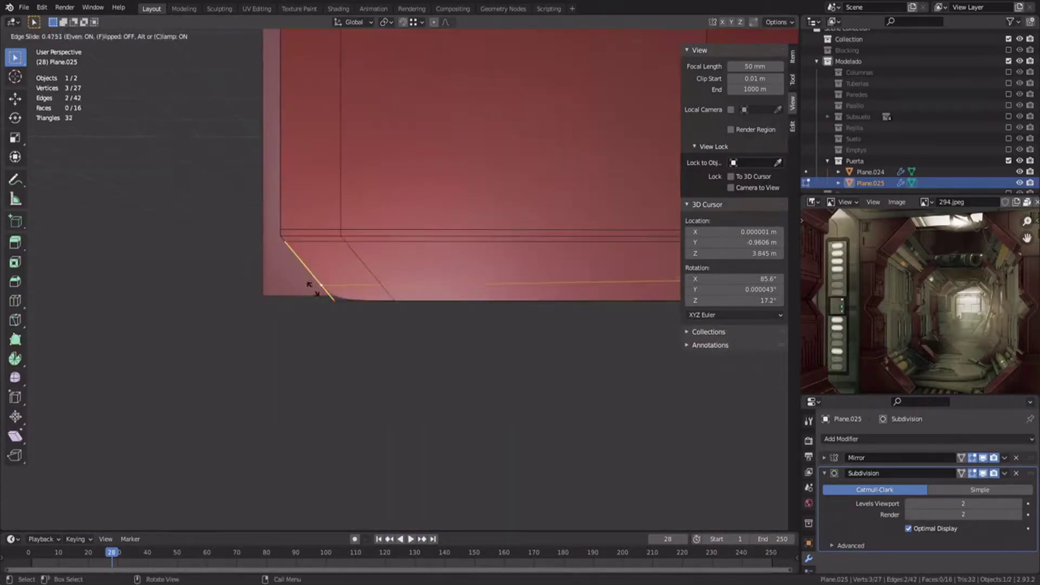
{"action": "left_click", "coordinate": [320, 303]}
{"action": "left_click", "coordinate": [337, 296]}
Step: Try to add a vertical edge loop beside the panel's outer edge, and undo the recent changes
{"action": "scroll", "coordinate": [337, 297], "scroll_direction": "down", "scroll_amount": 6}
{"action": "middle_click_drag", "start_coordinate": [341, 162], "coordinate": [351, 354], "text": "shift"}
{"action": "scroll", "coordinate": [351, 353], "scroll_direction": "up", "scroll_amount": 5}
{"action": "key", "text": "1"}
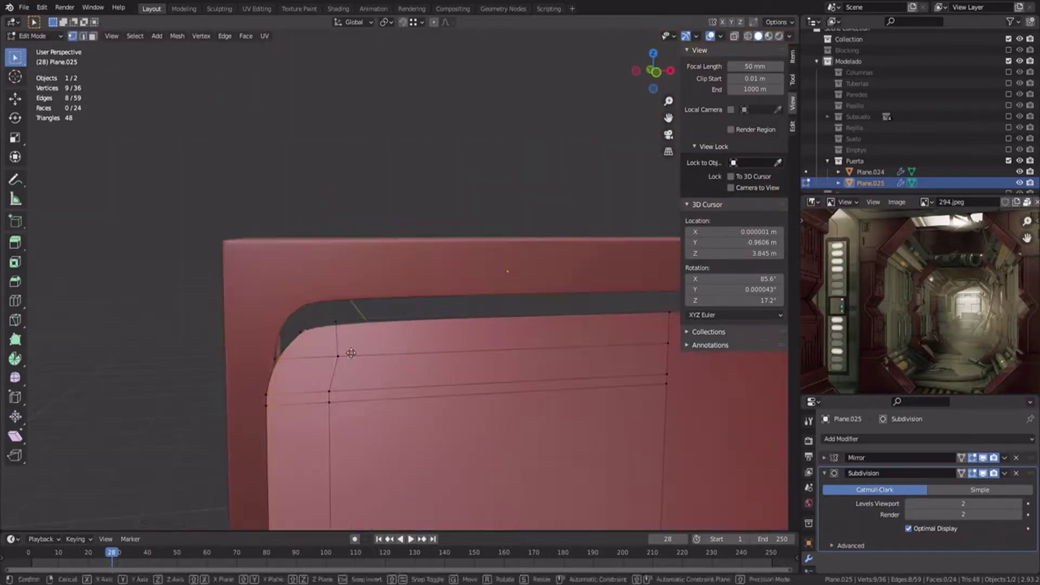
{"action": "left_click", "coordinate": [344, 352]}
{"action": "key", "text": "ctrl+z"}
{"action": "key", "text": "ctrl+z"}
{"action": "key", "text": "ctrl+z"}
{"action": "key", "text": "ctrl+z"}
{"action": "key", "text": "ctrl+z"}
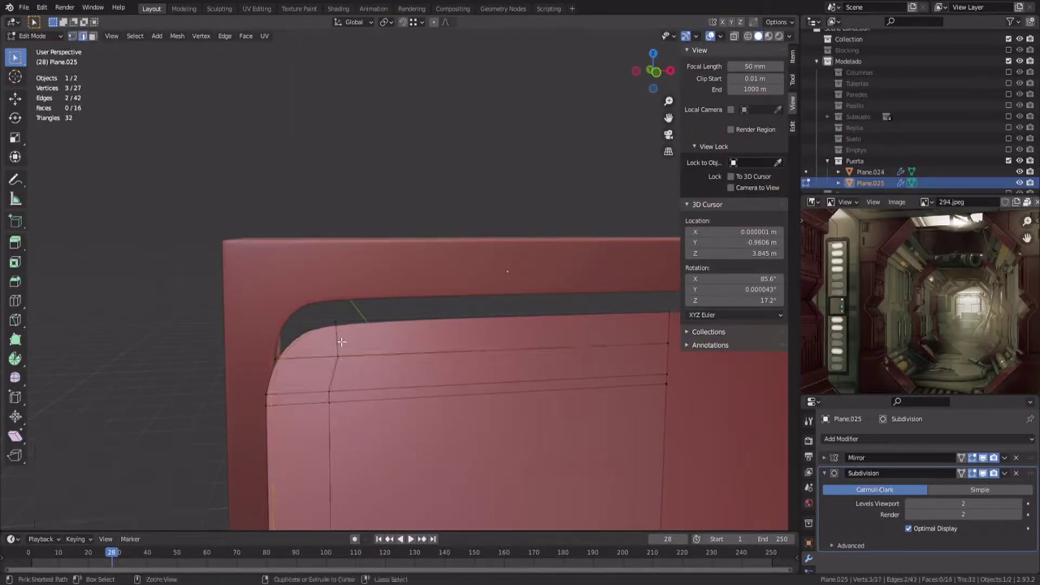
Step: Inset all faces of the door panel by about 0.097 m
{"action": "scroll", "coordinate": [344, 348], "scroll_direction": "down", "scroll_amount": 5}
{"action": "middle_click_drag", "start_coordinate": [356, 406], "coordinate": [363, 292], "text": "shift"}
{"action": "key", "text": "i"}
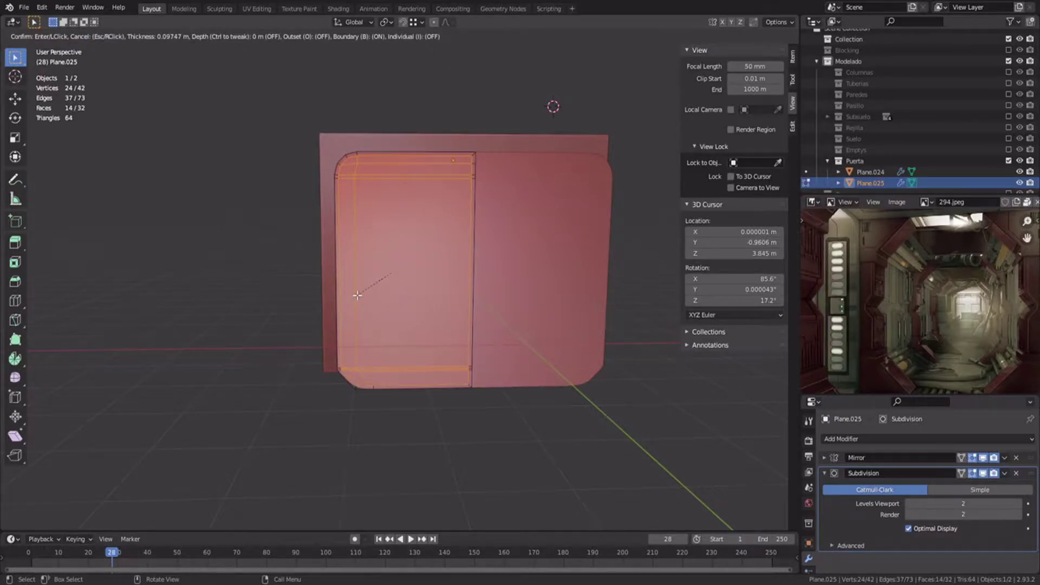
{"action": "left_click", "coordinate": [357, 296]}
Step: Try to merge the closely spaced vertices near the inset panel's lower corner and reposition the result
{"action": "scroll", "coordinate": [353, 363], "scroll_direction": "up", "scroll_amount": 8}
{"action": "middle_click_drag", "start_coordinate": [353, 363], "coordinate": [399, 267], "text": "shift"}
{"action": "scroll", "coordinate": [362, 283], "scroll_direction": "down", "scroll_amount": 3}
{"action": "key", "text": "1"}
{"action": "left_click_drag", "start_coordinate": [357, 283], "coordinate": [375, 311]}
{"action": "right_click", "coordinate": [368, 295]}
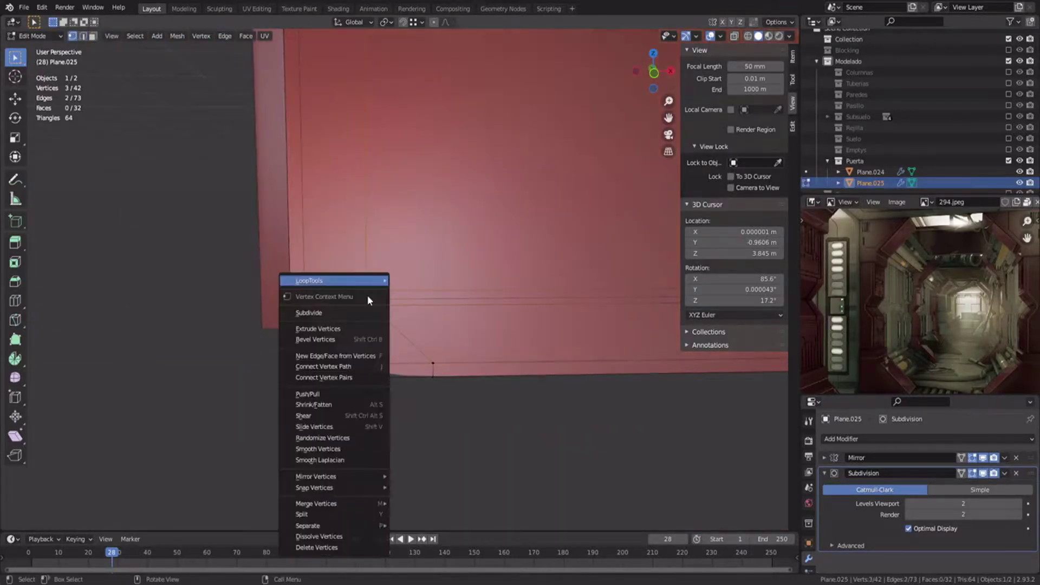
{"action": "left_click", "coordinate": [409, 487]}
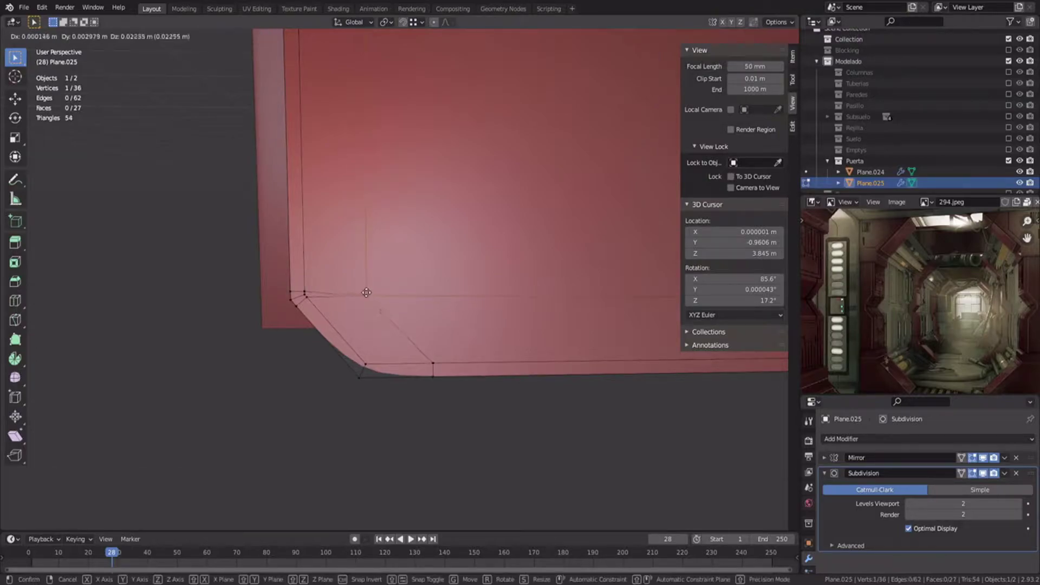
{"action": "left_click", "coordinate": [367, 293]}
Step: Try to slide the merged lower-corner vertices along their edges, and return to the unmerged inset
{"action": "scroll", "coordinate": [248, 344], "scroll_direction": "up", "scroll_amount": 2}
{"action": "left_click", "coordinate": [342, 274]}
{"action": "key", "text": "g"}
{"action": "key", "text": "g"}
{"action": "left_click", "coordinate": [350, 282]}
{"action": "left_click", "coordinate": [340, 260]}
{"action": "key", "text": "g"}
{"action": "key", "text": "g"}
{"action": "left_click", "coordinate": [344, 248]}
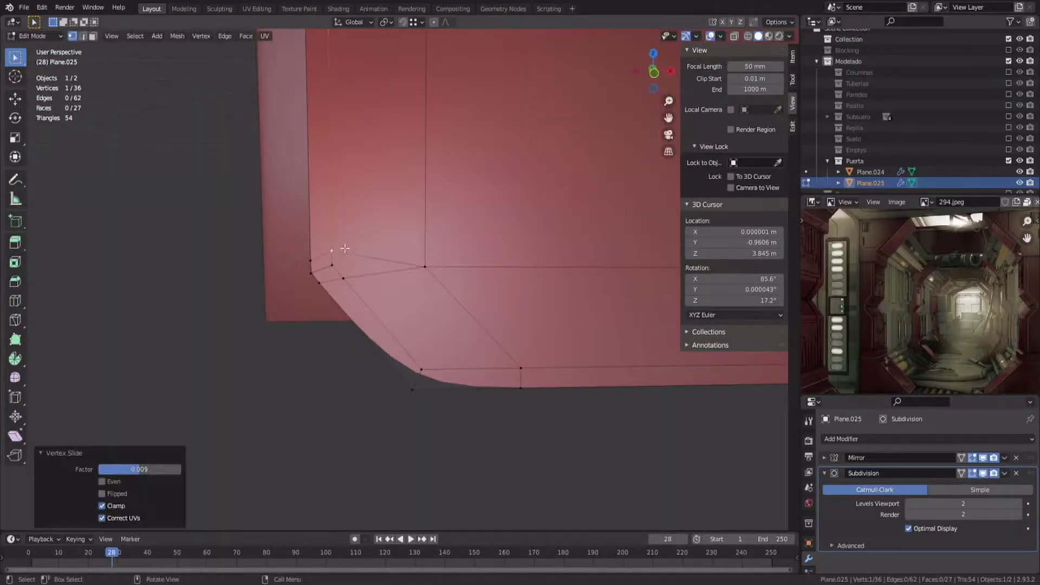
{"action": "middle_click_drag", "start_coordinate": [553, 351], "coordinate": [335, 298], "text": "shift"}
{"action": "key", "text": "Escape"}
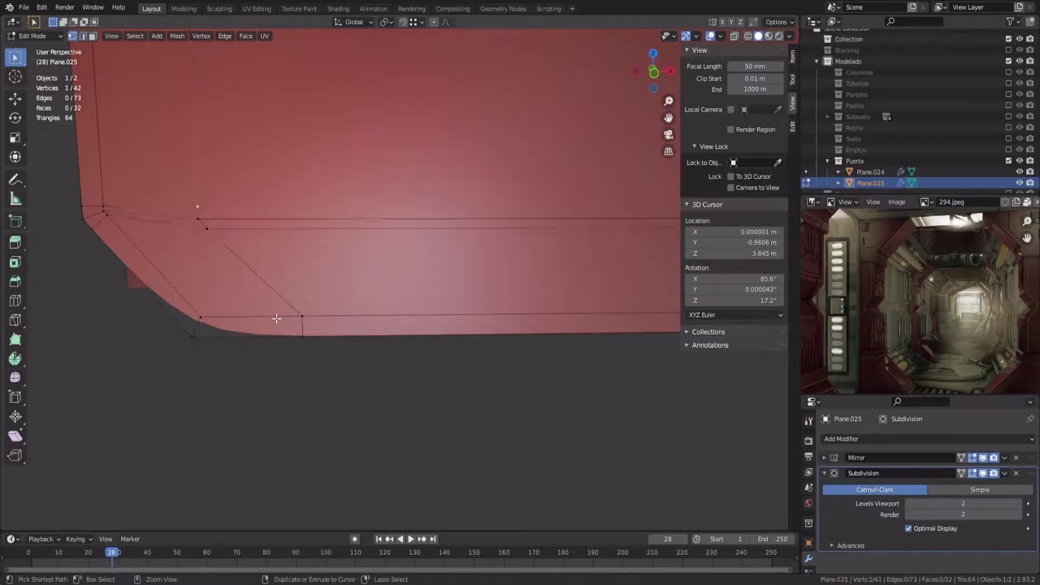
Step: Slide the inset's lower-corner vertices along their edges to even out the spacing around the chamfer
{"action": "middle_click_drag", "start_coordinate": [276, 319], "coordinate": [325, 272]}
{"action": "left_click", "coordinate": [359, 280]}
{"action": "left_click", "coordinate": [350, 238]}
{"action": "key", "text": "g"}
{"action": "key", "text": "g"}
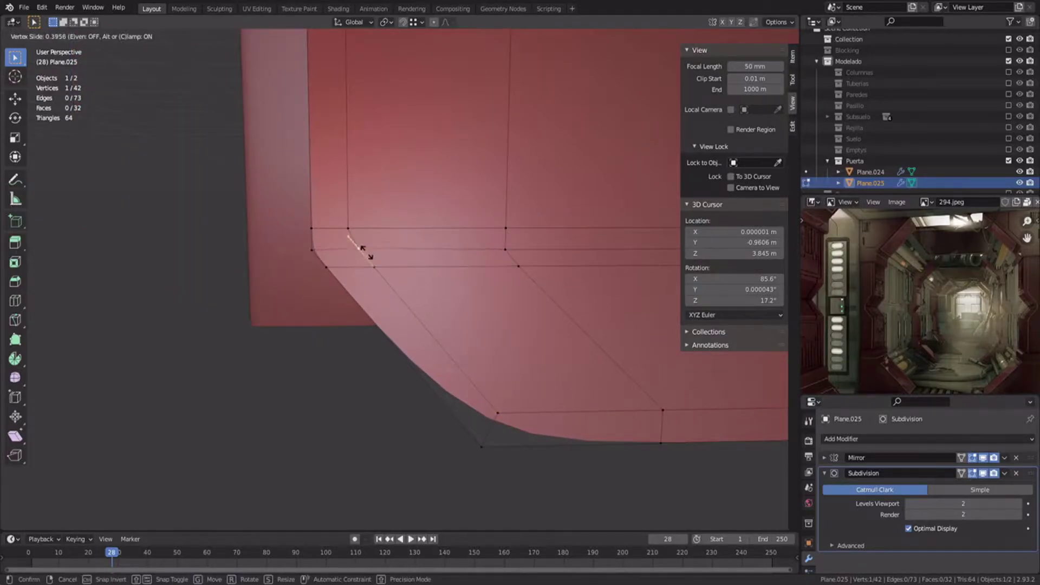
{"action": "left_click", "coordinate": [366, 254]}
Step: Remove the inset strip of faces along the panel's centre line and move the exposed edges along X to the centre
{"action": "middle_click_drag", "start_coordinate": [559, 397], "coordinate": [466, 367], "text": "shift"}
{"action": "scroll", "coordinate": [466, 367], "scroll_direction": "down", "scroll_amount": 6}
{"action": "middle_click_drag", "start_coordinate": [666, 303], "coordinate": [465, 405], "text": "shift"}
{"action": "key", "text": "3"}
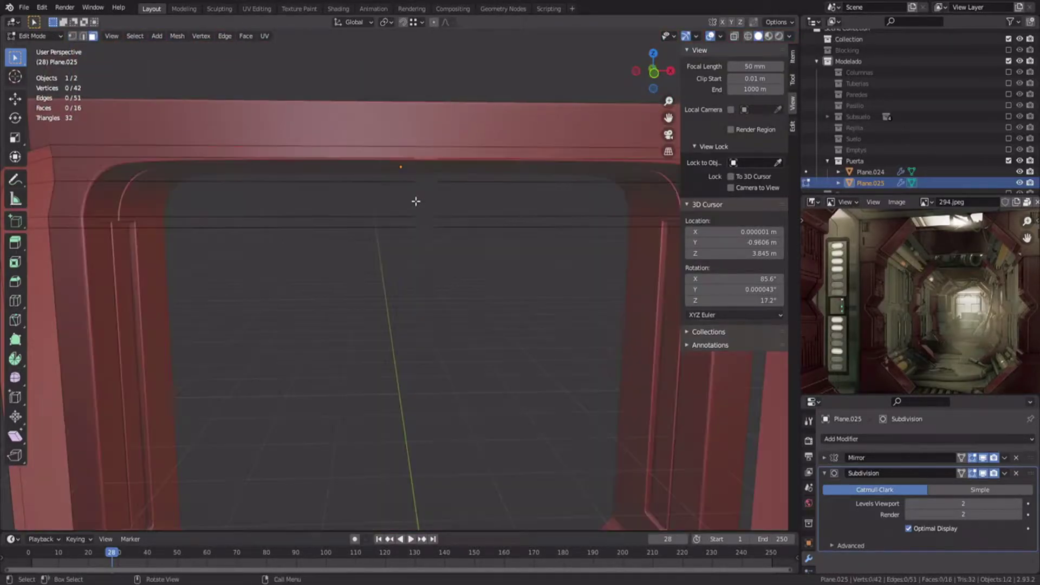
{"action": "scroll", "coordinate": [416, 202], "scroll_direction": "up", "scroll_amount": 4}
{"action": "left_click", "coordinate": [414, 193], "text": "alt"}
{"action": "key", "text": "g"}
{"action": "key", "text": "x"}
{"action": "left_click", "coordinate": [499, 209]}
Step: Add 7 evenly spaced horizontal loop cuts across the door panel
{"action": "scroll", "coordinate": [476, 225], "scroll_direction": "down", "scroll_amount": 6}
{"action": "key", "text": "ctrl+r"}
{"action": "scroll", "coordinate": [420, 295], "scroll_direction": "up", "scroll_amount": 6}
{"action": "double_click", "coordinate": [421, 295]}
Step: Slide supporting edge loops close to the panel's chamfered corner and add vertical loop cuts across its middle
{"action": "middle_click_drag", "start_coordinate": [281, 430], "coordinate": [375, 238], "text": "shift"}
{"action": "scroll", "coordinate": [354, 316], "scroll_direction": "up", "scroll_amount": 8}
{"action": "middle_click_drag", "start_coordinate": [366, 329], "coordinate": [441, 257], "text": "shift"}
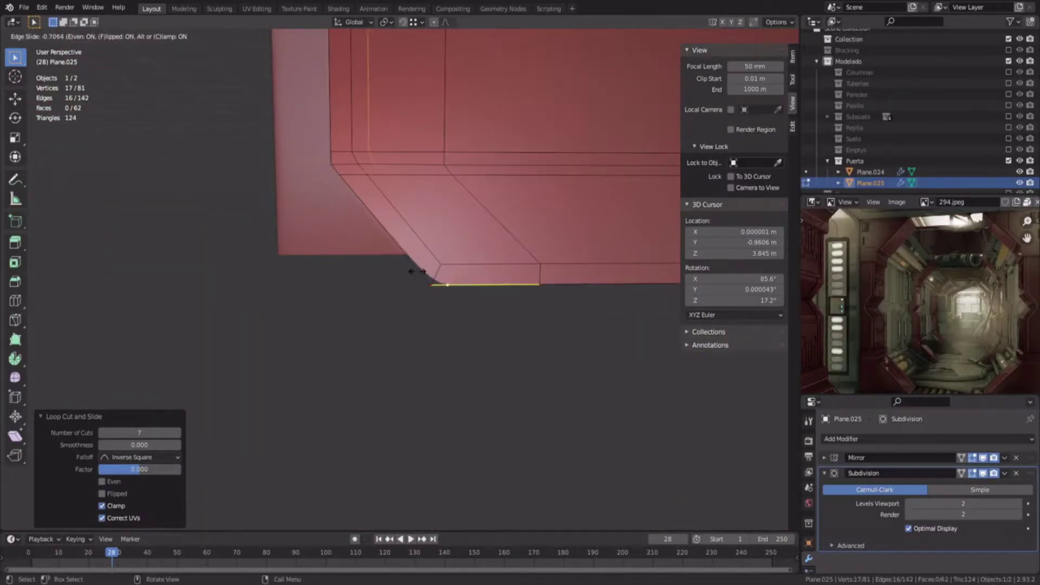
{"action": "left_click", "coordinate": [428, 269]}
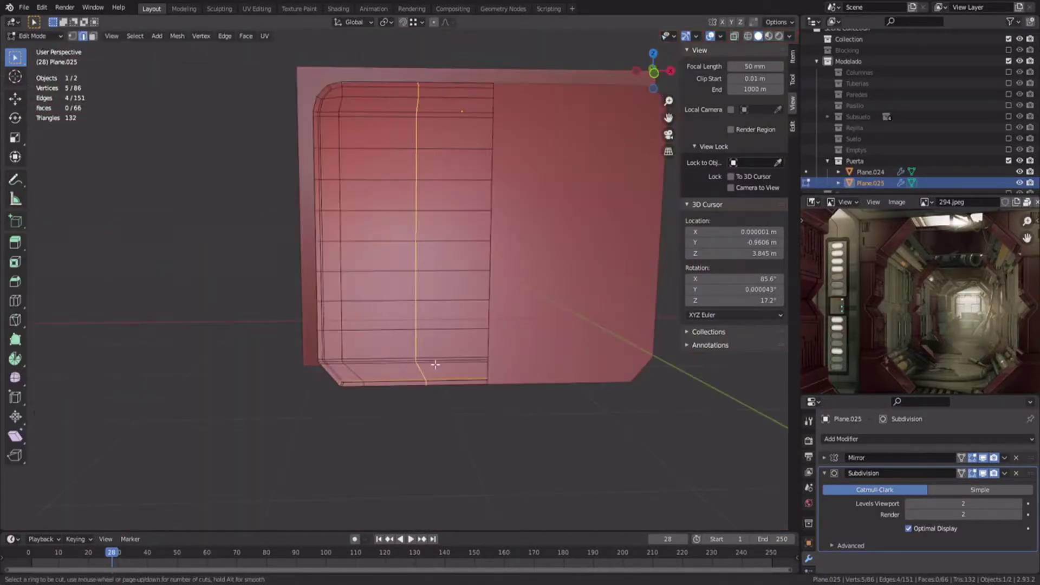
Step: Save the file and recalculate the door panel's normals to face outside
{"action": "key", "text": "ctrl+s"}
{"action": "key", "text": "alt+n"}
{"action": "left_click", "coordinate": [337, 313]}
{"action": "middle_click_drag", "start_coordinate": [327, 309], "coordinate": [359, 309]}
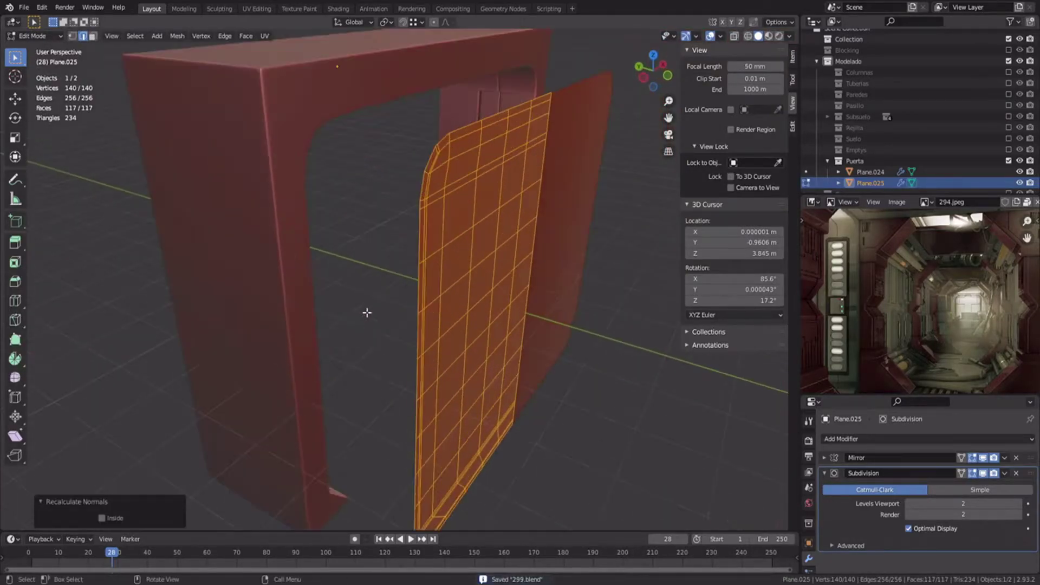
Step: Extrude the whole panel about 0.136 m along its normal and slide a supporting edge loop around the new rim
{"action": "key", "text": "e"}
{"action": "left_click", "coordinate": [429, 280]}
{"action": "scroll", "coordinate": [417, 313], "scroll_direction": "up", "scroll_amount": 2}
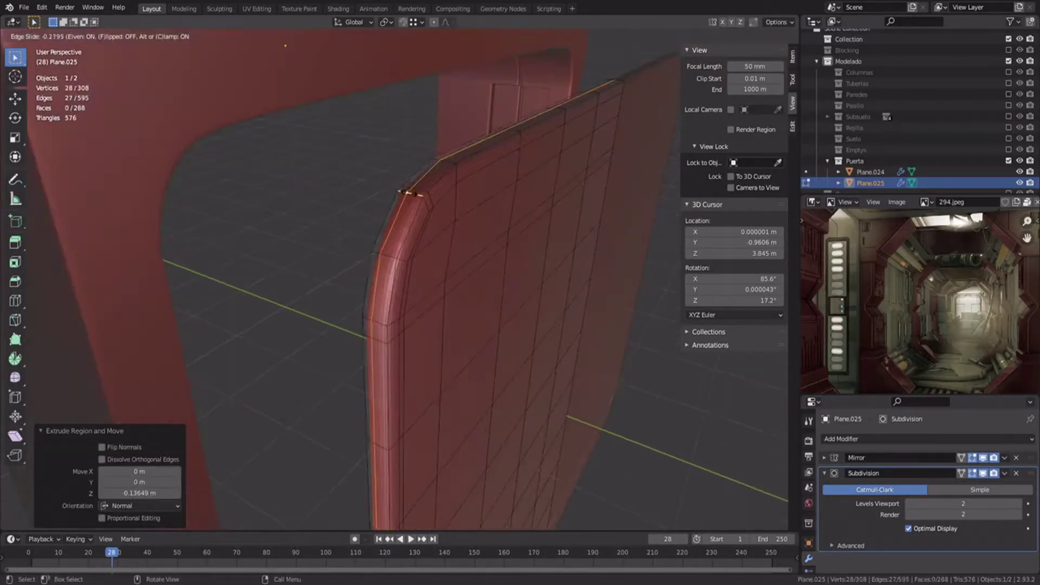
{"action": "left_click", "coordinate": [410, 193]}
Step: Adjust a viewport shading option and apply smooth shading to the door panel in Object Mode
{"action": "left_click", "coordinate": [790, 36]}
{"action": "left_click", "coordinate": [729, 273]}
{"action": "key", "text": "Tab"}
{"action": "right_click", "coordinate": [409, 263]}
{"action": "left_click", "coordinate": [405, 224]}
{"action": "scroll", "coordinate": [399, 227], "scroll_direction": "down", "scroll_amount": 4}
{"action": "mouse_move", "coordinate": [389, 236]}
{"action": "middle_mouse_down"}
{"action": "mouse_move", "coordinate": [347, 226]}
{"action": "mouse_move", "coordinate": [425, 325]}
{"action": "middle_mouse_up"}
Step: Move the door panel's entire mesh along Y so that it sits inside the frame's opening
{"action": "key", "text": "Tab"}
{"action": "key", "text": "a"}
{"action": "key", "text": "g"}
{"action": "key", "text": "y"}
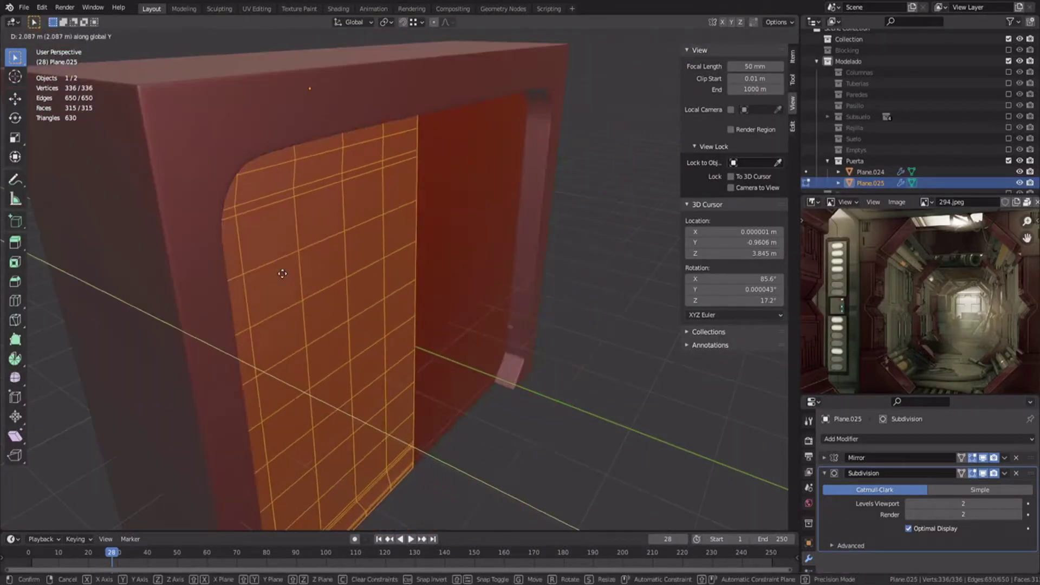
{"action": "left_click", "coordinate": [216, 253]}
{"action": "key", "text": "Tab"}
{"action": "scroll", "coordinate": [216, 253], "scroll_direction": "down", "scroll_amount": 5}
{"action": "left_click", "coordinate": [211, 260]}
{"action": "middle_click_drag", "start_coordinate": [212, 260], "coordinate": [628, 325]}
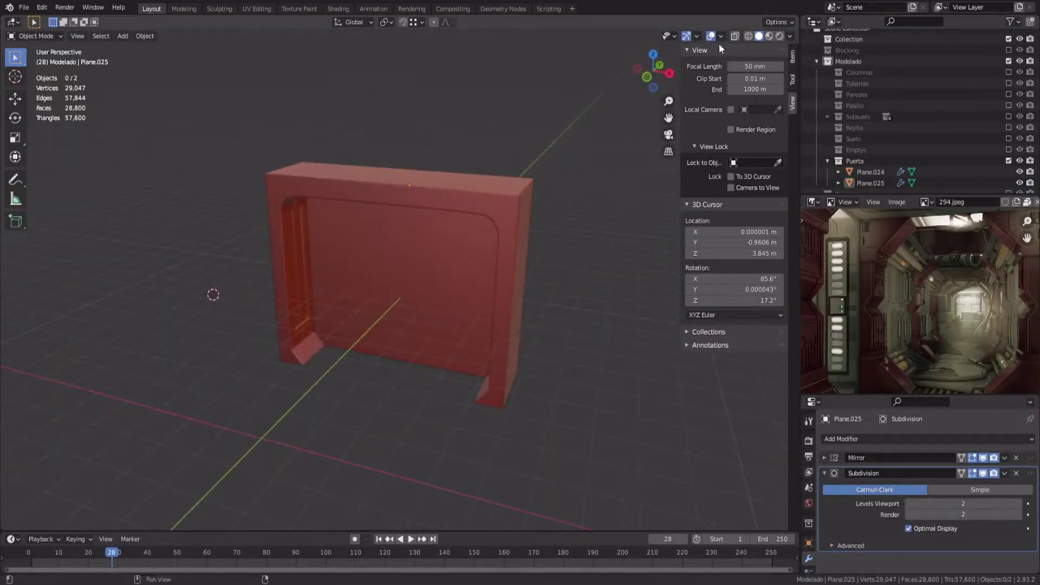
Step: Check the door's face orientation with the viewport overlay switched on and off, and return to editing the panel's mesh
{"action": "left_click", "coordinate": [720, 36]}
{"action": "left_click", "coordinate": [671, 244]}
{"action": "middle_click_drag", "start_coordinate": [460, 265], "coordinate": [471, 247]}
{"action": "left_click", "coordinate": [721, 36]}
{"action": "left_click", "coordinate": [652, 236]}
{"action": "middle_click_drag", "start_coordinate": [374, 241], "coordinate": [431, 248]}
{"action": "key", "text": "Tab"}
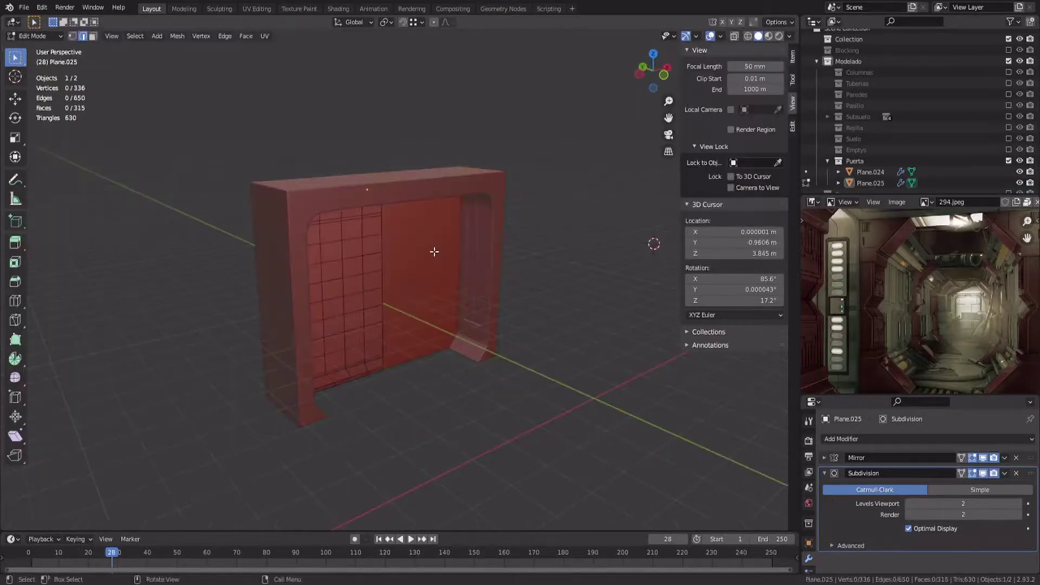
Step: Move the door panel's entire mesh along Y to adjust its depth inside the frame
{"action": "key", "text": "a"}
{"action": "key", "text": "g"}
{"action": "key", "text": "y"}
{"action": "left_click", "coordinate": [554, 332]}
Step: Add a separate view-aligned plane at the 3D cursor in front of the door and open its mesh for editing
{"action": "key", "text": "KP_1"}
{"action": "key", "text": "alt+a"}
{"action": "scroll", "coordinate": [439, 309], "scroll_direction": "up", "scroll_amount": 4}
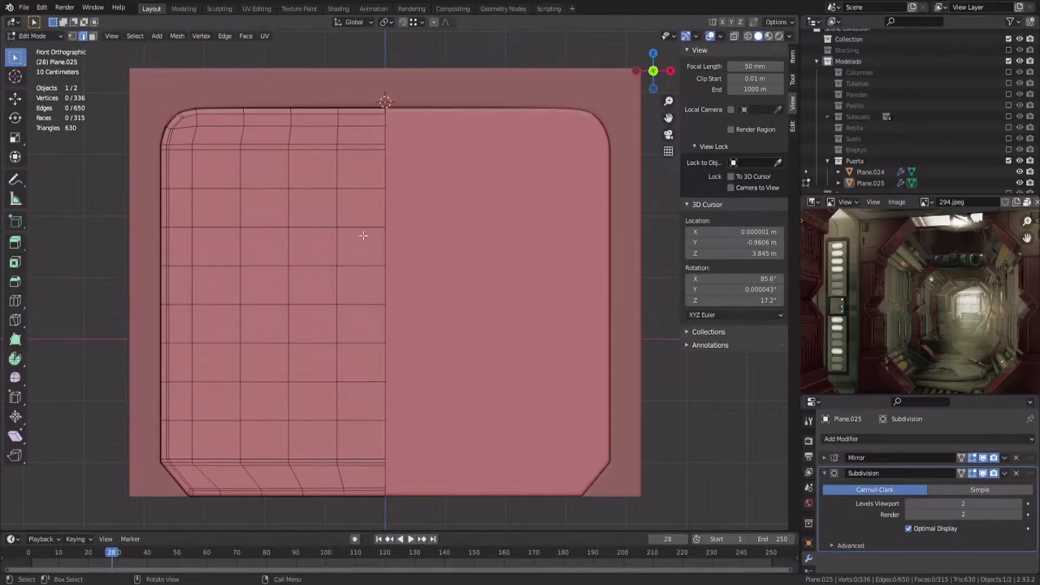
{"action": "key", "text": "Tab"}
{"action": "key", "text": "shift+a"}
{"action": "left_click", "coordinate": [393, 235]}
{"action": "left_click", "coordinate": [135, 451]}
{"action": "left_click", "coordinate": [133, 473]}
{"action": "key", "text": "Tab"}
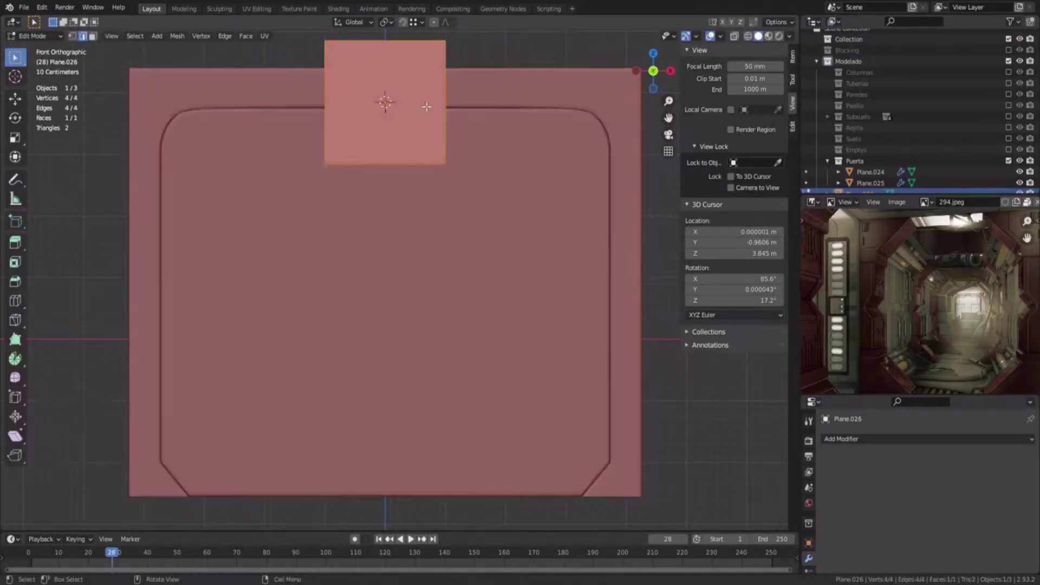
Step: Lower the plane along Z, split it with a centred vertical loop cut, and delete the vertices of its right half
{"action": "key", "text": "g"}
{"action": "key", "text": "z"}
{"action": "left_click", "coordinate": [412, 201]}
{"action": "key", "text": "ctrl+r"}
{"action": "left_click", "coordinate": [404, 160]}
{"action": "right_click", "coordinate": [404, 161]}
{"action": "key", "text": "1"}
{"action": "left_click_drag", "start_coordinate": [472, 124], "coordinate": [422, 288]}
{"action": "key", "text": "x"}
{"action": "left_click", "coordinate": [387, 168]}
Step: Raise the half-plane's top edge to the opening's upper rim and move its bottom edge up along Z to form a short block
{"action": "scroll", "coordinate": [388, 168], "scroll_direction": "up", "scroll_amount": 2}
{"action": "middle_click_drag", "start_coordinate": [358, 188], "coordinate": [392, 221], "text": "shift"}
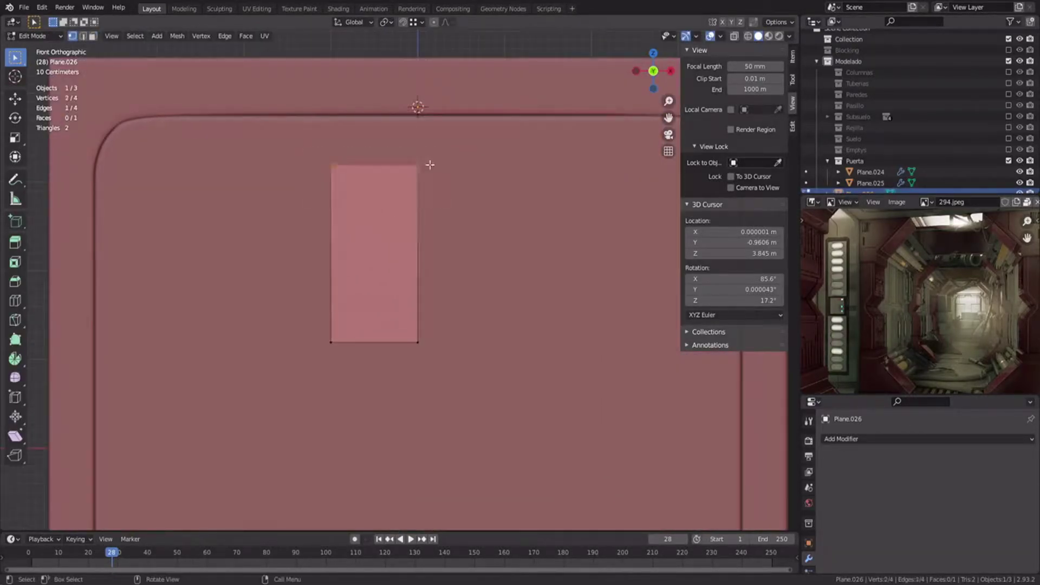
{"action": "left_click", "coordinate": [427, 119]}
{"action": "middle_click_drag", "start_coordinate": [358, 295], "coordinate": [362, 277], "text": "shift"}
{"action": "left_click_drag", "start_coordinate": [304, 279], "coordinate": [480, 387]}
{"action": "key", "text": "g"}
{"action": "key", "text": "z"}
{"action": "left_click", "coordinate": [488, 228]}
Step: Add a Mirror modifier to the plane in Object Mode
{"action": "key", "text": "Tab"}
{"action": "left_click", "coordinate": [870, 439]}
{"action": "left_click", "coordinate": [861, 304]}
{"action": "left_click", "coordinate": [824, 458]}
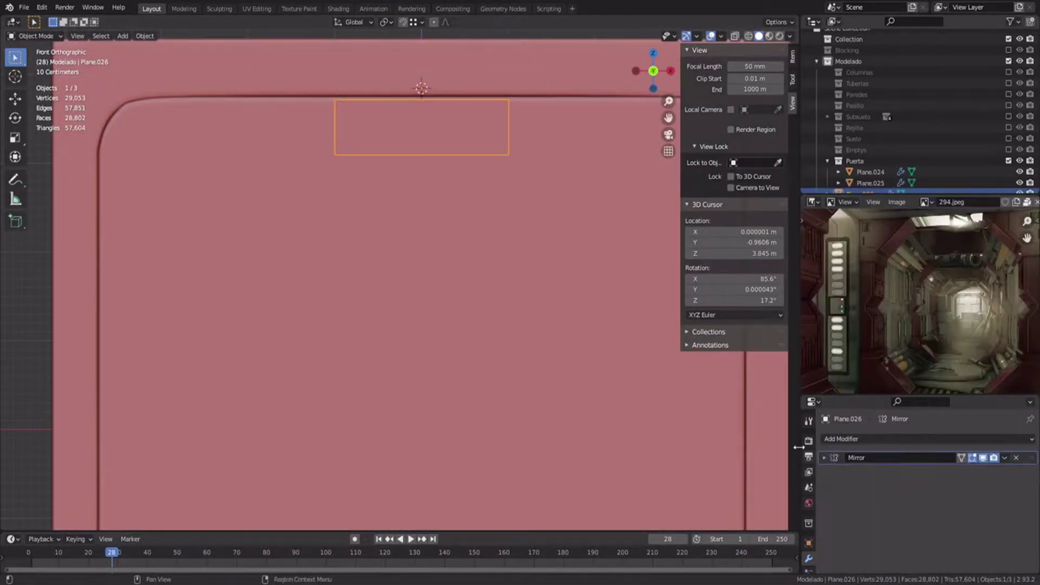
Step: Extrude the block down and out along X to the opening's side, with a vertical loop cut midway along the extension
{"action": "key", "text": "Tab"}
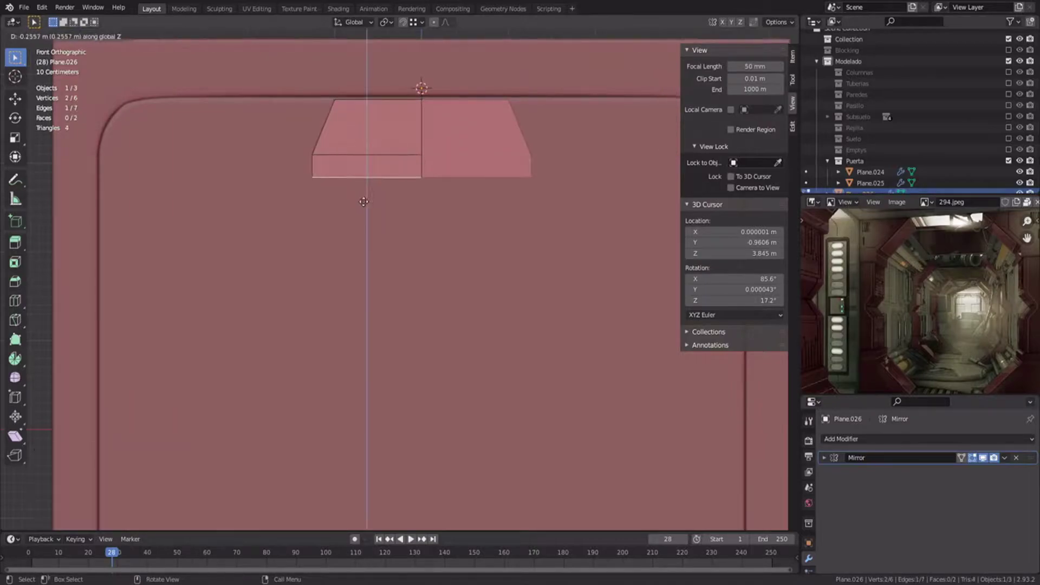
{"action": "key", "text": "e"}
{"action": "key", "text": "x"}
{"action": "left_click", "coordinate": [136, 218]}
{"action": "middle_click_drag", "start_coordinate": [198, 203], "coordinate": [293, 202], "text": "shift"}
{"action": "key", "text": "ctrl+r"}
{"action": "left_click", "coordinate": [290, 197]}
{"action": "right_click", "coordinate": [290, 198]}
Step: Taper the strip's outer end by scaling its edge to about 0.70 along Z, and open a gap about 0.06 m wide at the loop cut
{"action": "key", "text": "s"}
{"action": "key", "text": "z"}
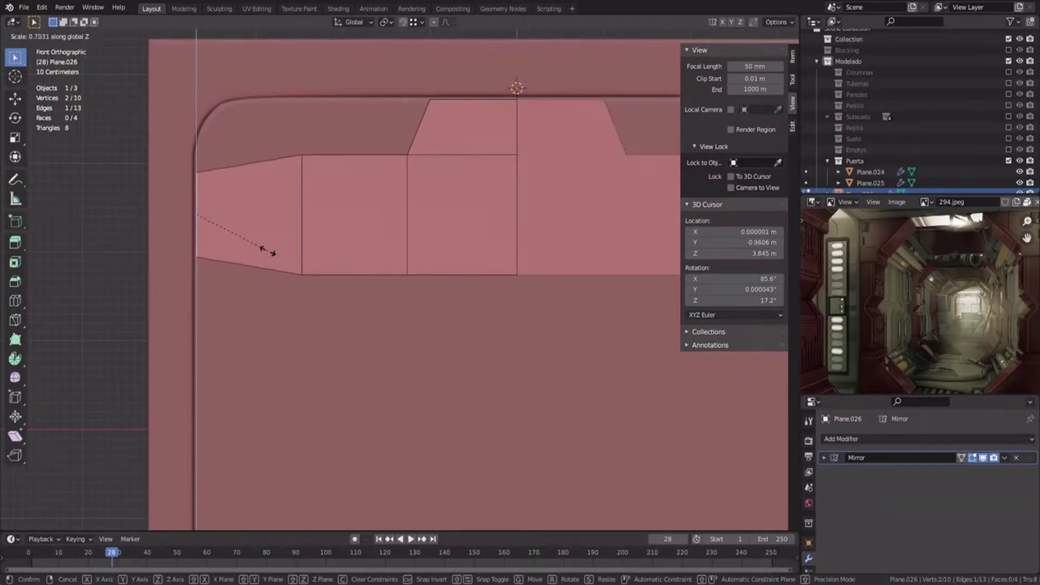
{"action": "left_click", "coordinate": [269, 251]}
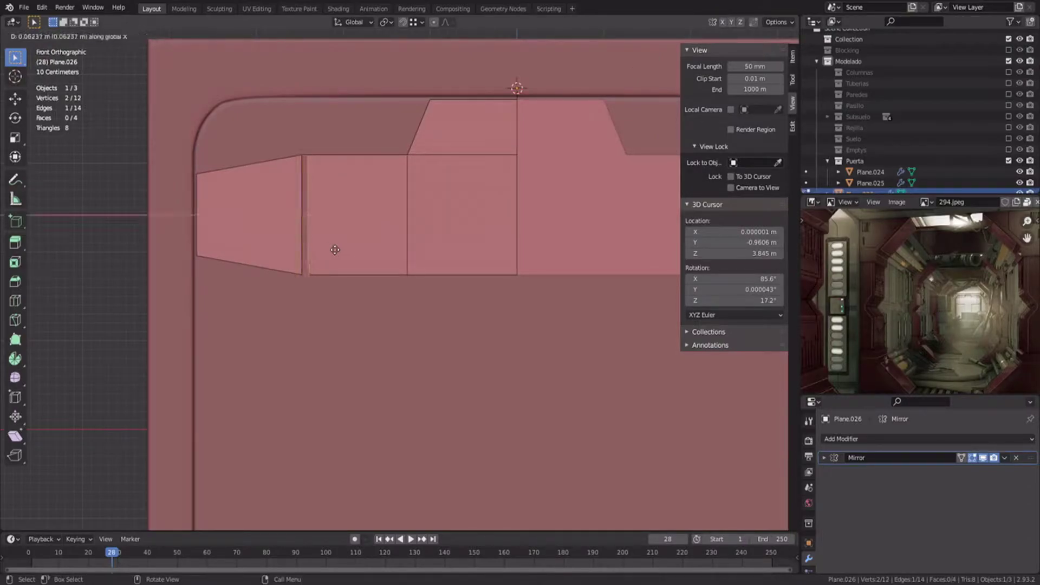
{"action": "left_click", "coordinate": [335, 250]}
Step: Snap the 3D cursor to the door panel's mesh centre and set the strip object's origin to the cursor
{"action": "scroll", "coordinate": [346, 248], "scroll_direction": "down", "scroll_amount": 5}
{"action": "left_click", "coordinate": [383, 226]}
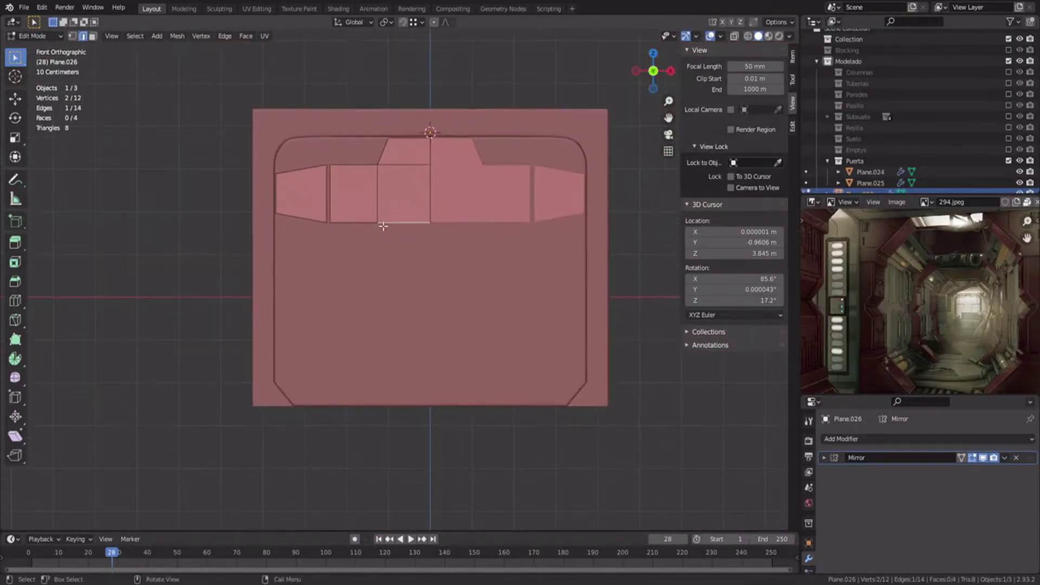
{"action": "key", "text": "Tab"}
{"action": "left_click", "coordinate": [393, 239]}
{"action": "key", "text": "Tab"}
{"action": "key", "text": "shift+s"}
{"action": "left_click", "coordinate": [444, 338]}
{"action": "key", "text": "Tab"}
{"action": "right_click", "coordinate": [434, 218]}
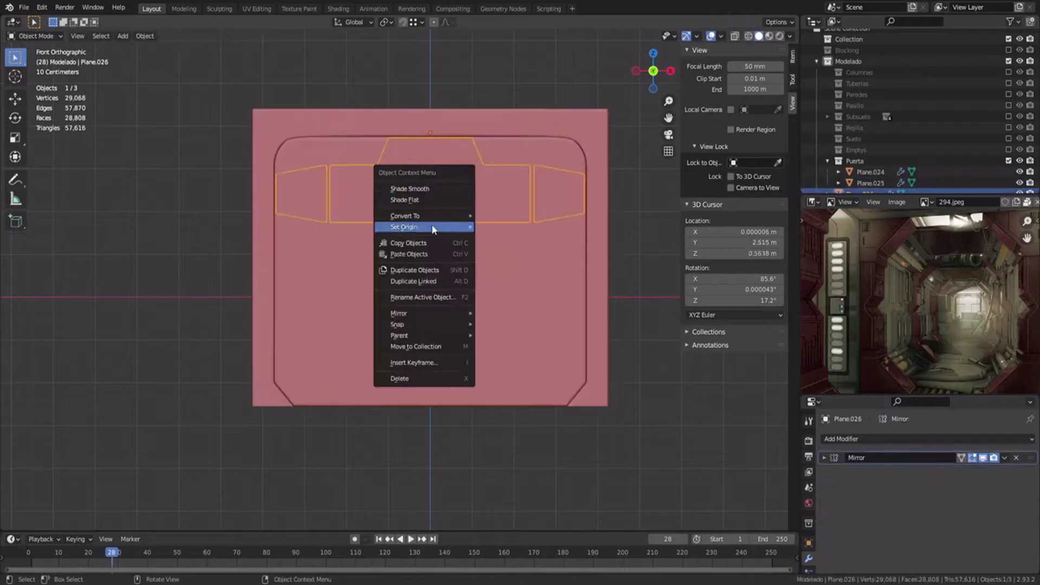
{"action": "left_click", "coordinate": [506, 248]}
Step: Enable mirroring across the Z axis for the strips and apply the object's rotation
{"action": "left_click", "coordinate": [824, 458]}
{"action": "key", "text": "ctrl+a"}
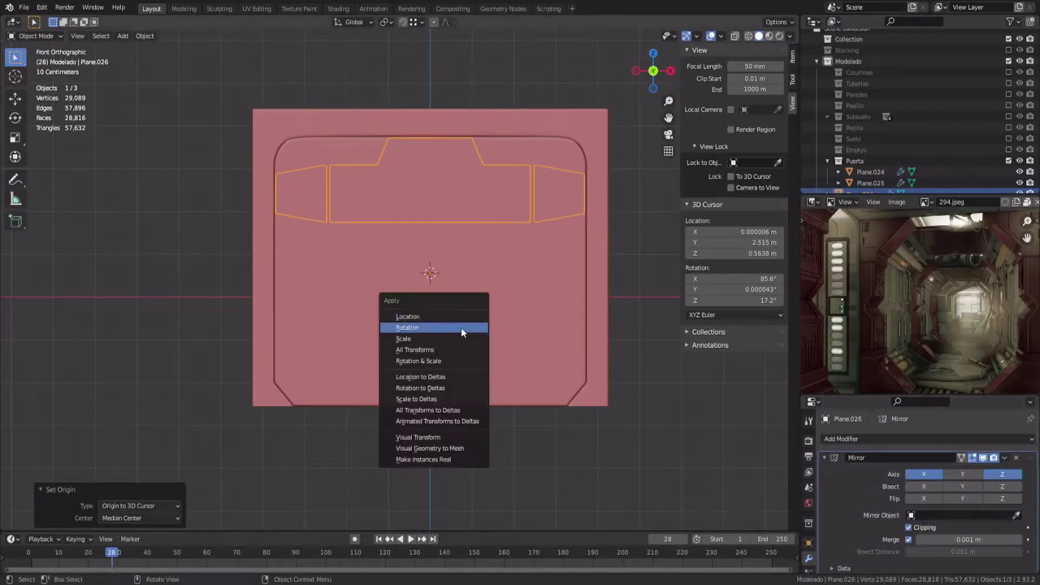
{"action": "left_click", "coordinate": [460, 327]}
Step: Adjust the mirrored strips along Z with object and mesh moves so both rows fit within the door's height
{"action": "scroll", "coordinate": [510, 236], "scroll_direction": "up", "scroll_amount": 2}
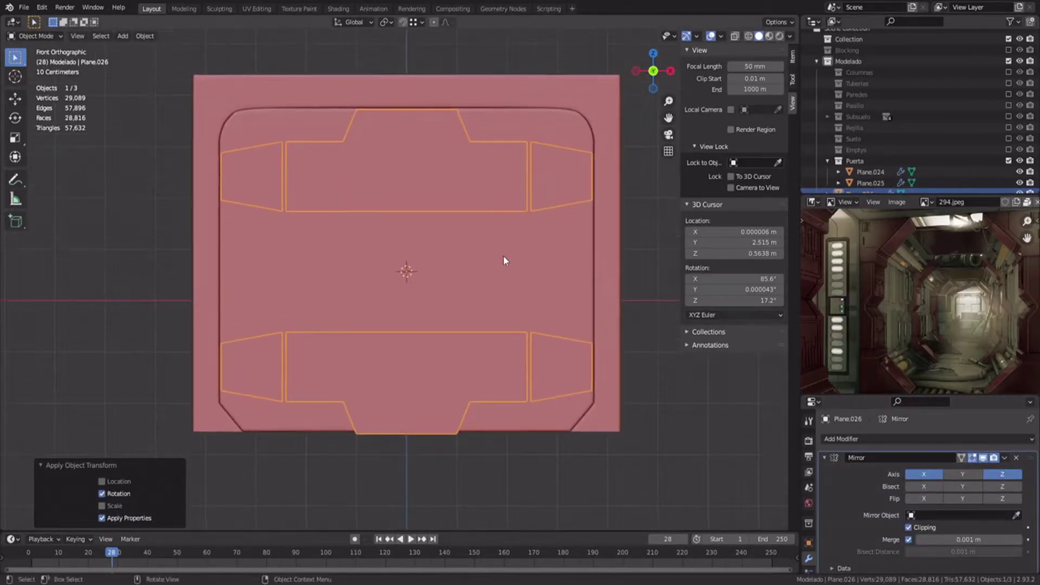
{"action": "key", "text": "g"}
{"action": "key", "text": "z"}
{"action": "left_click", "coordinate": [503, 253]}
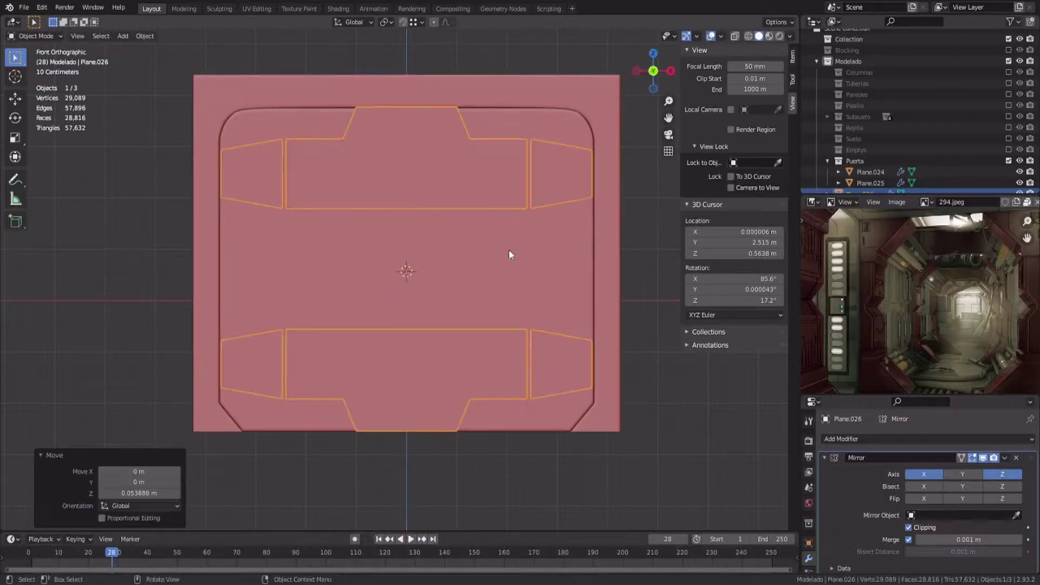
{"action": "key", "text": "Tab"}
{"action": "key", "text": "g"}
{"action": "key", "text": "z"}
{"action": "left_click", "coordinate": [511, 250]}
{"action": "key", "text": "Tab"}
{"action": "key", "text": "g"}
{"action": "key", "text": "z"}
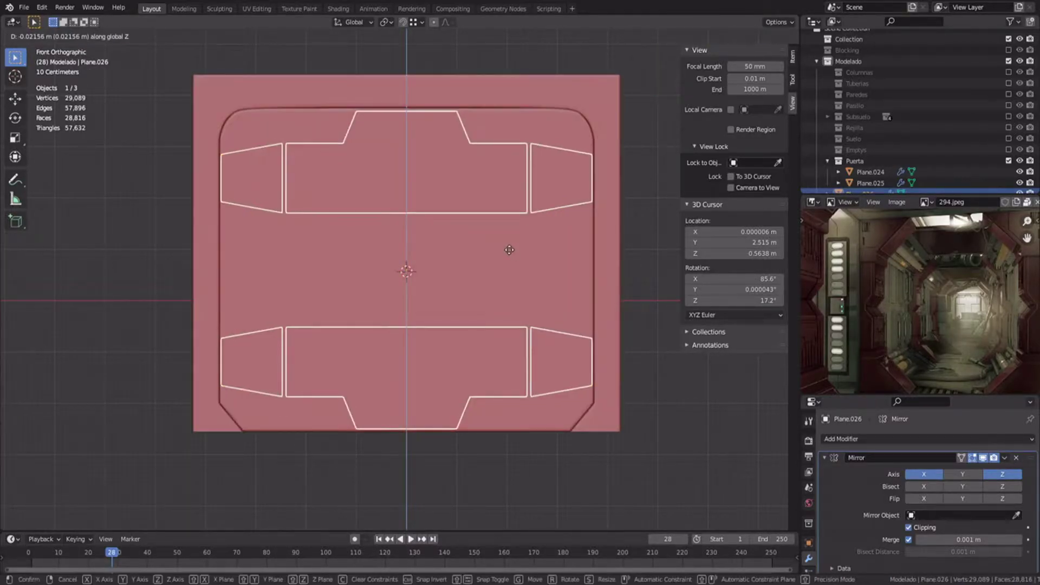
{"action": "left_click", "coordinate": [509, 250]}
Step: Extrude the centre block's lower edge down along Z to the mirror line, and narrow the column by moving its side vertices about 0.334 m along X
{"action": "key", "text": "Tab"}
{"action": "left_click", "coordinate": [390, 216]}
{"action": "scroll", "coordinate": [320, 289], "scroll_direction": "up", "scroll_amount": 2}
{"action": "left_click", "coordinate": [824, 458]}
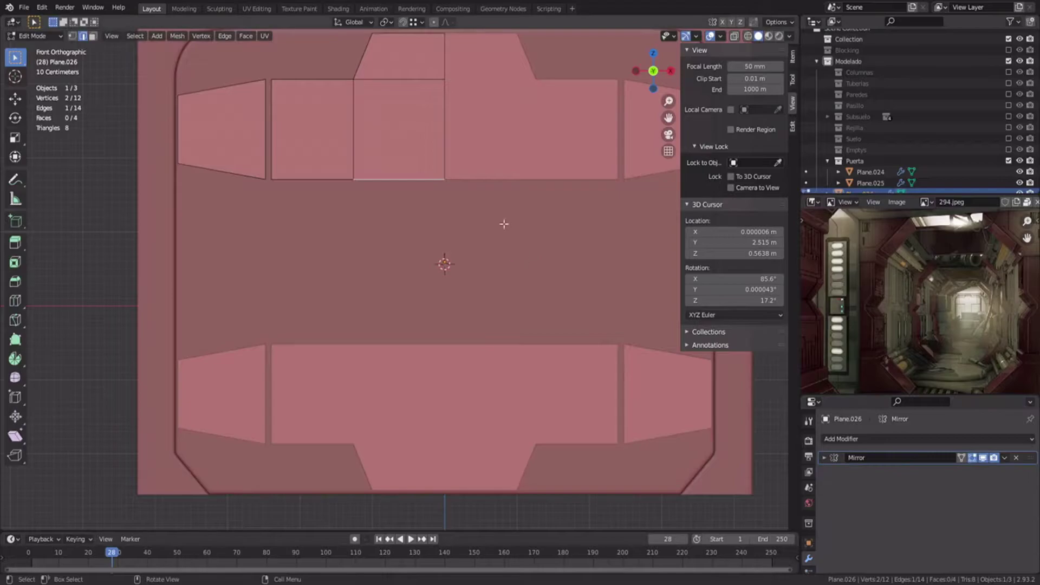
{"action": "key", "text": "e"}
{"action": "key", "text": "z"}
{"action": "left_click", "coordinate": [427, 271]}
{"action": "scroll", "coordinate": [373, 120], "scroll_direction": "down", "scroll_amount": 2}
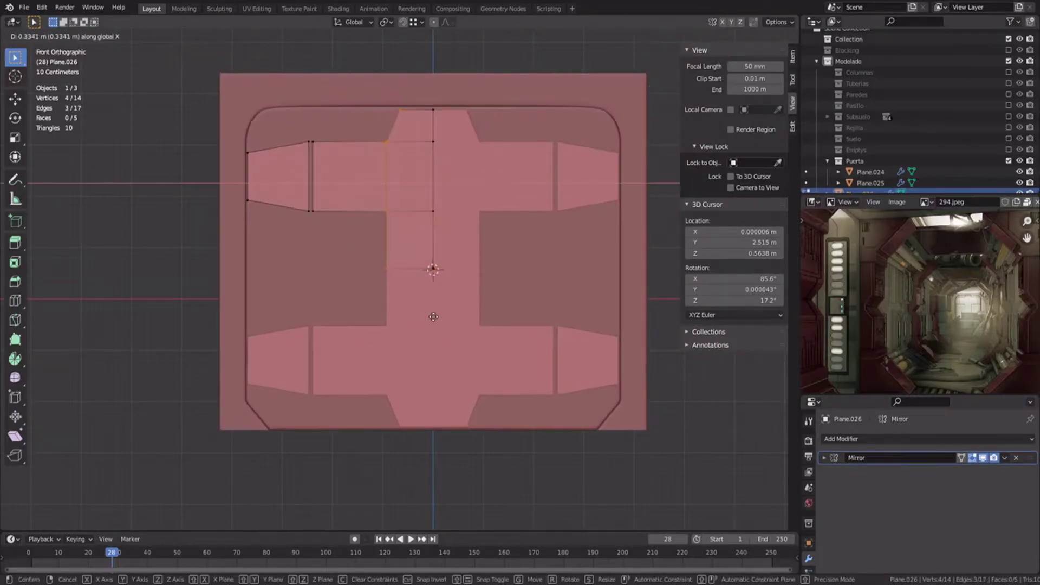
{"action": "left_click", "coordinate": [437, 318]}
Step: Place the 3D cursor in the empty area beside the central column and add a plane there within the same mesh
{"action": "middle_click_drag", "start_coordinate": [404, 293], "coordinate": [472, 294], "text": "shift"}
{"action": "scroll", "coordinate": [473, 294], "scroll_direction": "up", "scroll_amount": 2}
{"action": "key", "text": "2"}
{"action": "left_click", "coordinate": [456, 243]}
{"action": "right_click", "coordinate": [352, 238], "text": "shift"}
{"action": "key", "text": "shift+a"}
{"action": "left_click", "coordinate": [349, 237]}
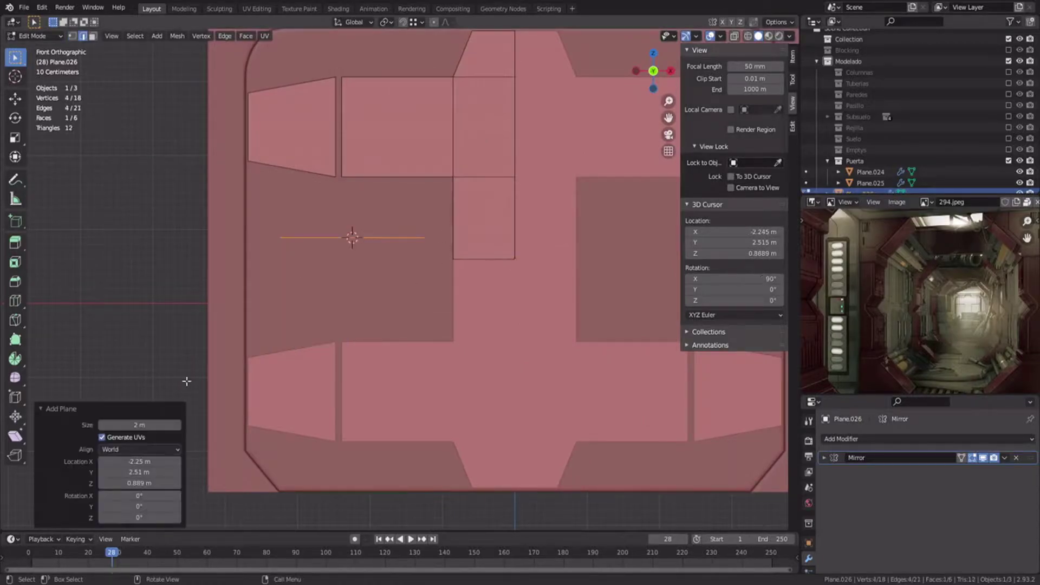
{"action": "left_click", "coordinate": [386, 211]}
Step: Move the new plane's edges along Z and X so it fills the area beside the column with narrow gaps
{"action": "left_click", "coordinate": [362, 57]}
{"action": "key", "text": "g"}
{"action": "key", "text": "z"}
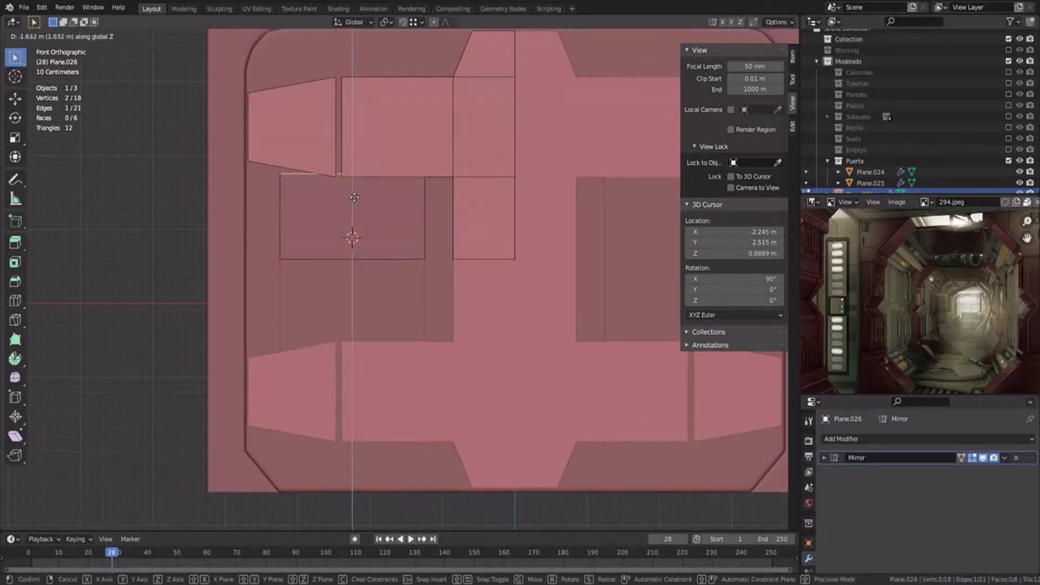
{"action": "left_click", "coordinate": [360, 188]}
{"action": "left_click", "coordinate": [426, 215]}
{"action": "key", "text": "g"}
{"action": "key", "text": "x"}
{"action": "left_click", "coordinate": [469, 227]}
{"action": "left_click", "coordinate": [375, 188]}
{"action": "key", "text": "g"}
{"action": "key", "text": "z"}
{"action": "left_click", "coordinate": [250, 159]}
Step: Select the whole new side piece and move it along Y to line up with the other door pieces
{"action": "middle_click_drag", "start_coordinate": [255, 173], "coordinate": [337, 276]}
{"action": "left_click", "coordinate": [312, 184]}
{"action": "key", "text": "l"}
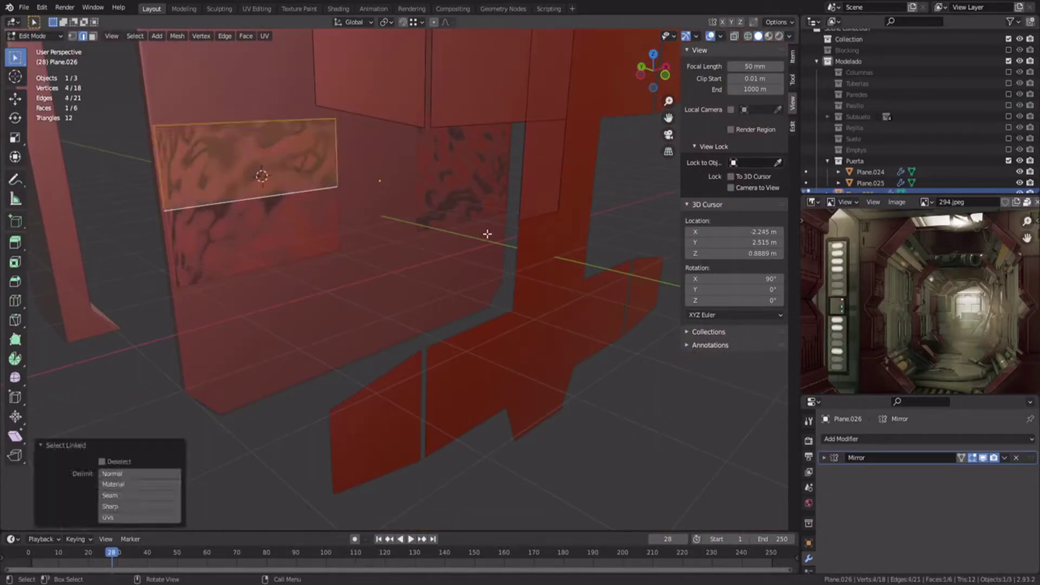
{"action": "key", "text": "g"}
{"action": "key", "text": "y"}
{"action": "left_click", "coordinate": [520, 216]}
Step: Snap the 3D cursor to the lower face of the central column
{"action": "middle_click_drag", "start_coordinate": [460, 223], "coordinate": [424, 226]}
{"action": "key", "text": "3"}
{"action": "left_click", "coordinate": [385, 206]}
{"action": "key", "text": "shift+s"}
{"action": "left_click", "coordinate": [385, 262]}
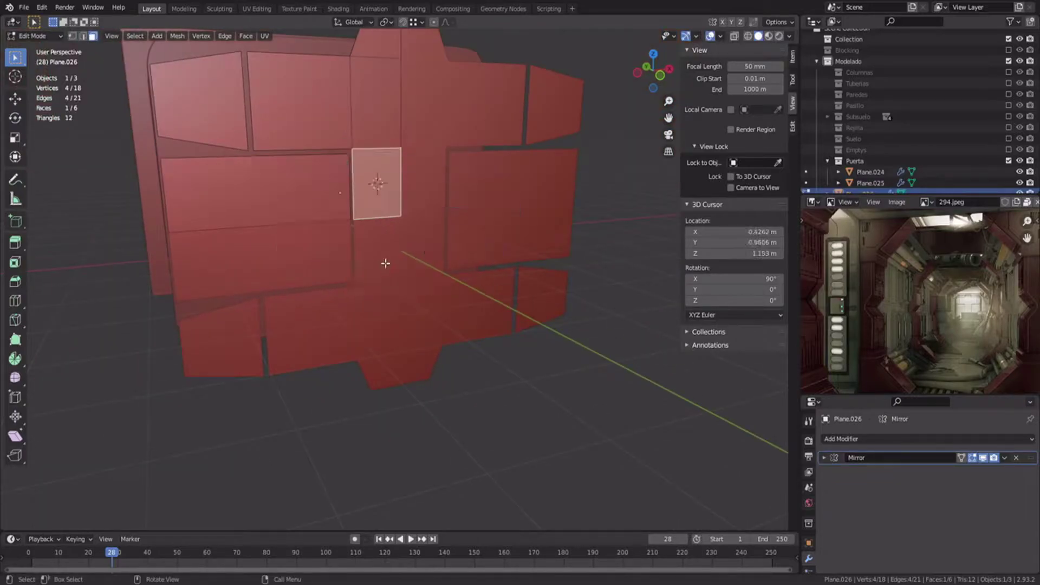
Step: Add another view-aligned 2 m plane to the mesh at the upper inner corner of the tapered end piece
{"action": "key", "text": "KP_1"}
{"action": "scroll", "coordinate": [382, 245], "scroll_direction": "up", "scroll_amount": 2}
{"action": "middle_click_drag", "start_coordinate": [368, 234], "coordinate": [341, 207], "text": "shift"}
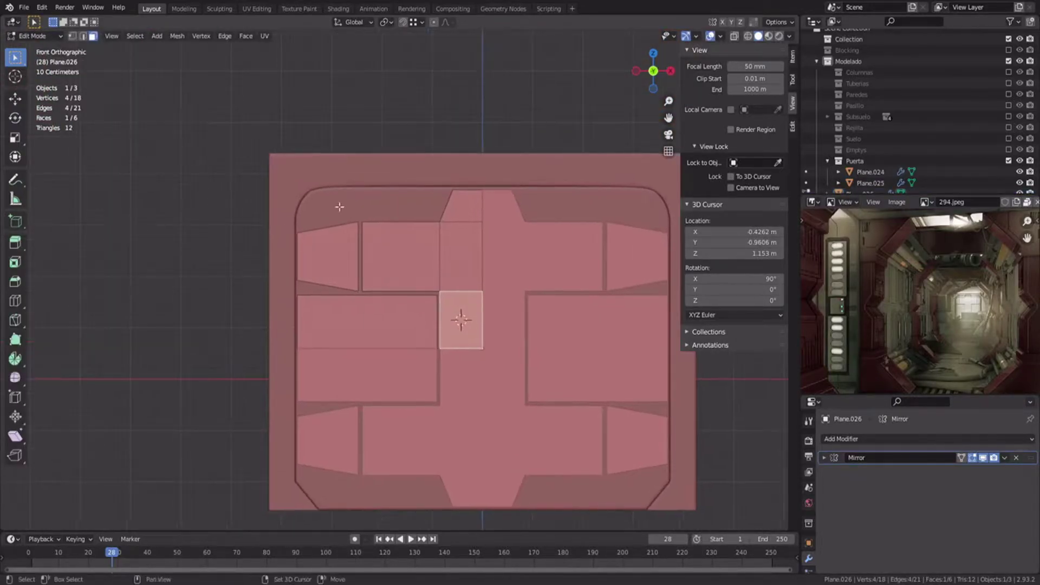
{"action": "key", "text": "shift+a"}
{"action": "left_click", "coordinate": [348, 235]}
{"action": "left_click", "coordinate": [139, 450]}
{"action": "left_click", "coordinate": [139, 485]}
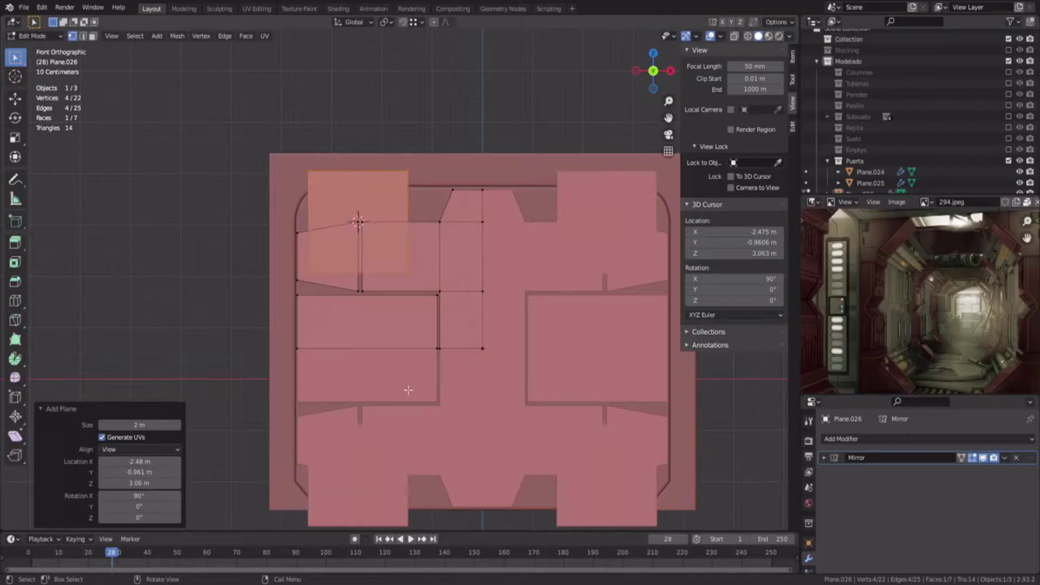
Step: Shrink the new plane, position it above the upper strip, and lower its bottom edge close to the strip
{"action": "key", "text": "s"}
{"action": "left_click", "coordinate": [435, 291]}
{"action": "middle_click_drag", "start_coordinate": [436, 291], "coordinate": [437, 356], "text": "shift"}
{"action": "scroll", "coordinate": [437, 356], "scroll_direction": "up", "scroll_amount": 3}
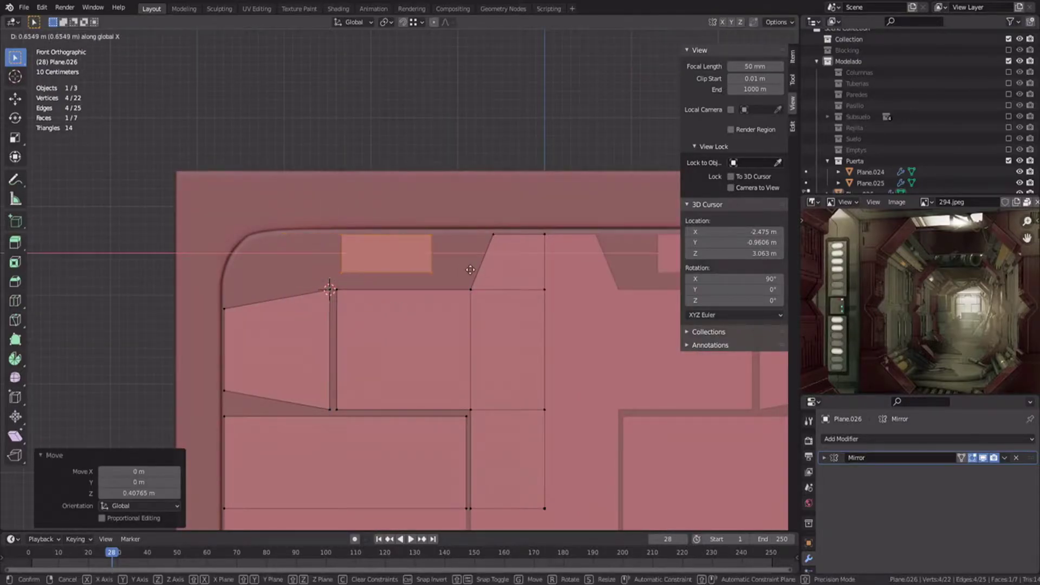
{"action": "key", "text": "2"}
{"action": "left_click", "coordinate": [441, 276]}
{"action": "key", "text": "g"}
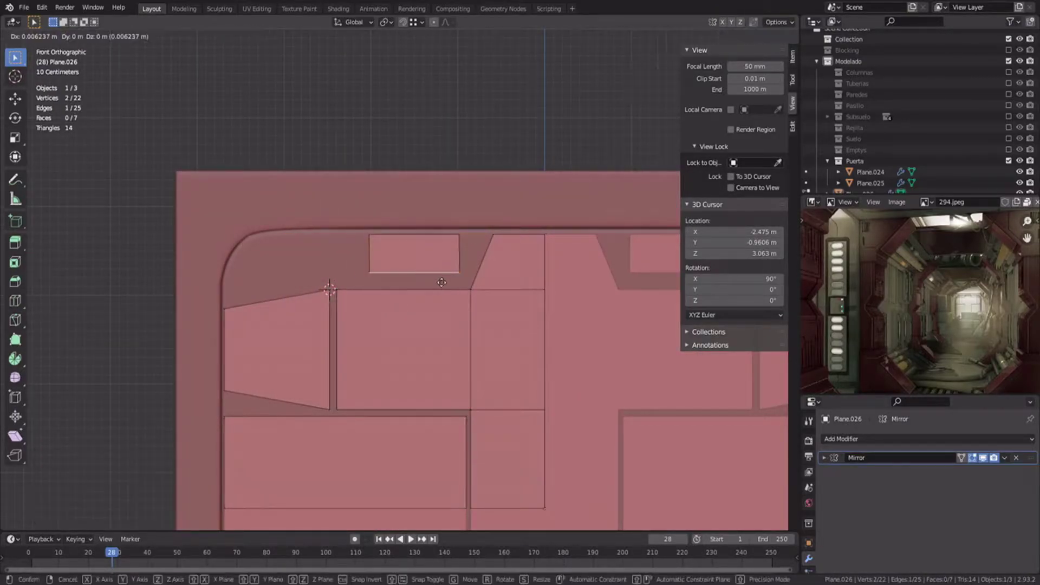
{"action": "left_click", "coordinate": [443, 296]}
Step: Shift the upper piece's inner corner vertices along X so its side follows the centre block's slant with a narrow gap
{"action": "key", "text": "1"}
{"action": "left_click", "coordinate": [461, 240]}
{"action": "key", "text": "g"}
{"action": "key", "text": "x"}
{"action": "left_click", "coordinate": [484, 243]}
{"action": "left_click", "coordinate": [476, 254]}
{"action": "key", "text": "g"}
{"action": "key", "text": "x"}
{"action": "left_click", "coordinate": [489, 256]}
{"action": "key", "text": "1"}
{"action": "left_click", "coordinate": [468, 284]}
{"action": "key", "text": "g"}
{"action": "key", "text": "x"}
{"action": "left_click", "coordinate": [491, 287]}
Step: Align the upper piece's outer edge with the vertical gap below, and extrude a corner piece from a copy of that edge
{"action": "key", "text": "2"}
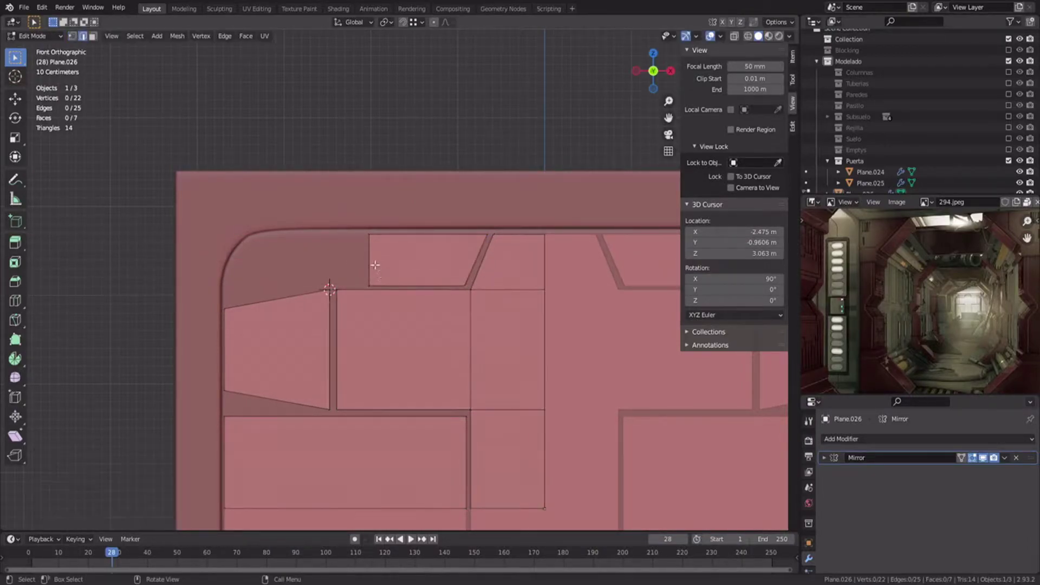
{"action": "left_click", "coordinate": [371, 266]}
{"action": "middle_click_drag", "start_coordinate": [369, 282], "coordinate": [418, 281], "text": "shift"}
{"action": "key", "text": "g"}
{"action": "key", "text": "x"}
{"action": "left_click", "coordinate": [384, 282]}
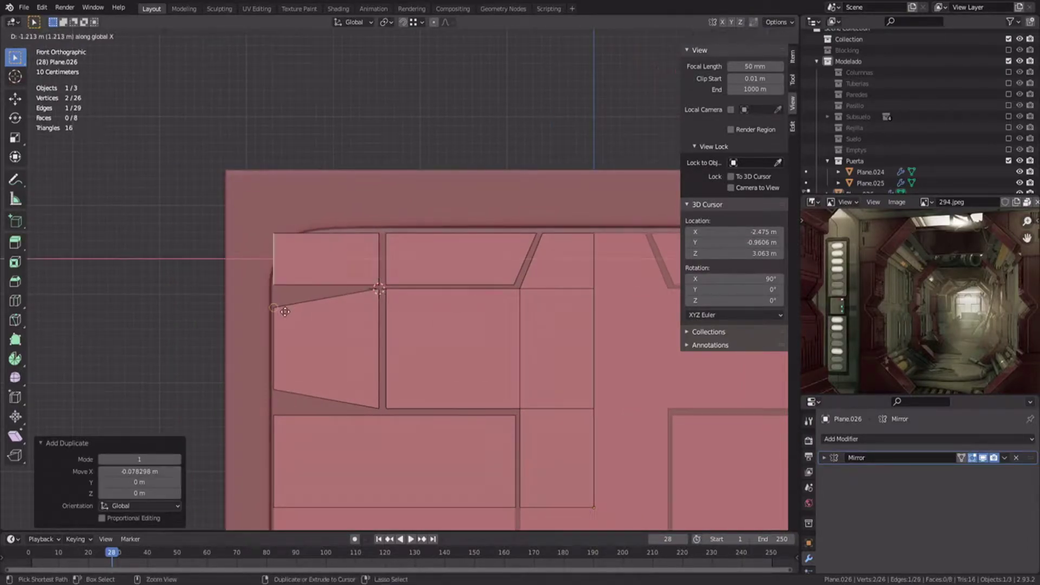
Step: Bevel the corner piece's outer vertex by about 0.521 m with 3 segments, and shift the rounded vertices along X
{"action": "key", "text": "1"}
{"action": "left_click", "coordinate": [277, 251]}
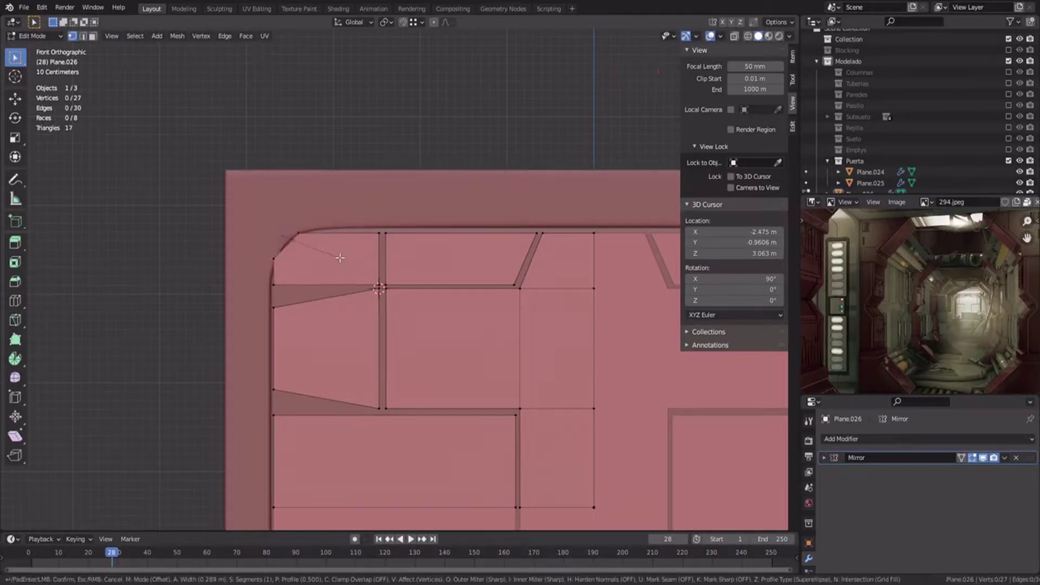
{"action": "left_click", "coordinate": [353, 261]}
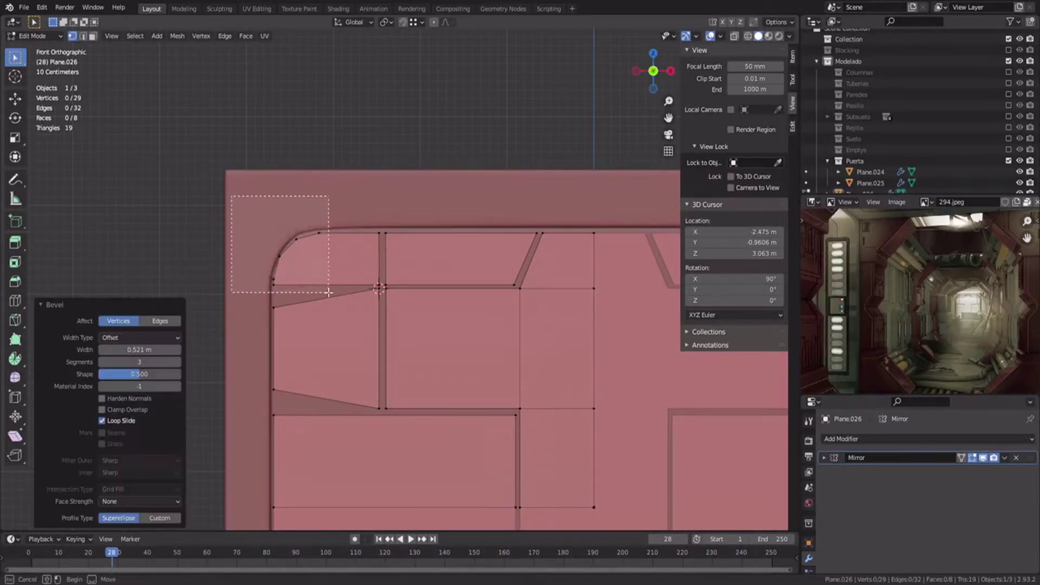
{"action": "left_click_drag", "start_coordinate": [329, 292], "coordinate": [328, 293]}
{"action": "key", "text": "g"}
{"action": "key", "text": "x"}
Step: Move the side pieces' outer vertices slightly inward from the rim, and dissolve the surplus vertex on the rounded corner piece
{"action": "scroll", "coordinate": [331, 293], "scroll_direction": "down", "scroll_amount": 4}
{"action": "middle_click_drag", "start_coordinate": [331, 293], "coordinate": [385, 222], "text": "shift"}
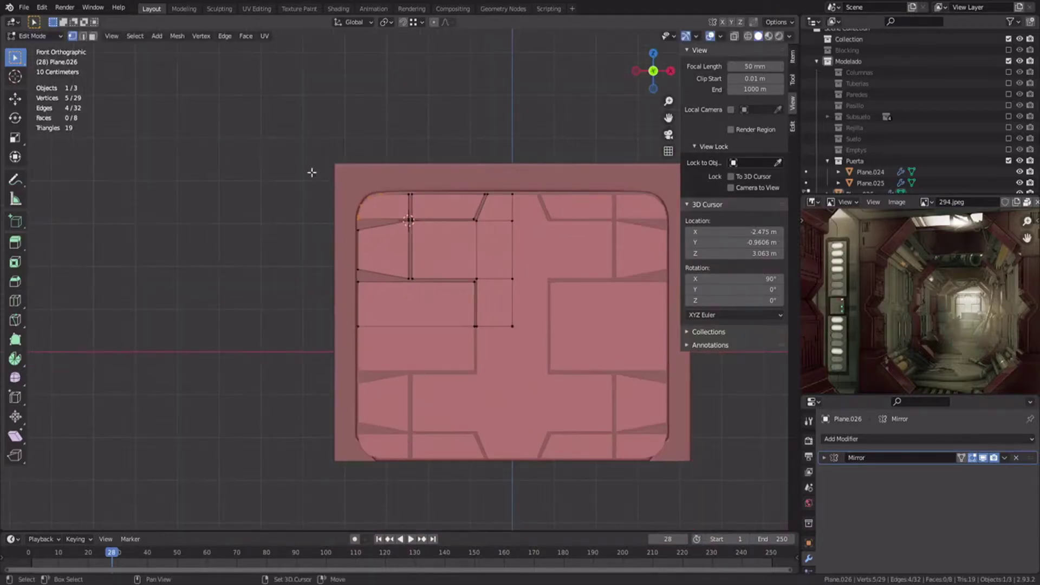
{"action": "left_click_drag", "start_coordinate": [312, 177], "coordinate": [391, 375]}
{"action": "scroll", "coordinate": [409, 273], "scroll_direction": "up", "scroll_amount": 4}
{"action": "middle_click_drag", "start_coordinate": [409, 273], "coordinate": [386, 335], "text": "shift"}
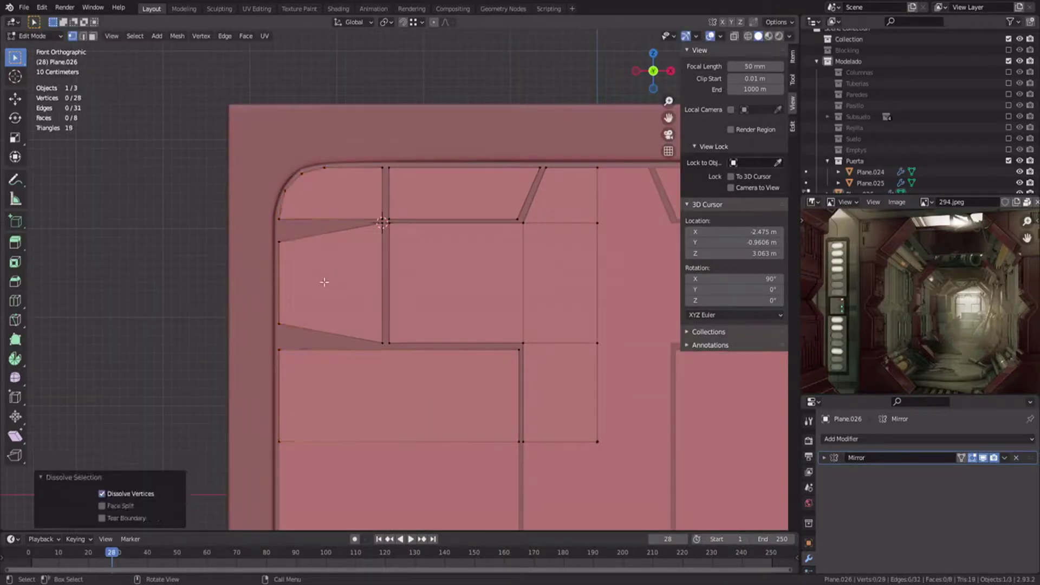
Step: Recalculate the normals of all the plates' faces, and extrude the plates to give them thickness
{"action": "scroll", "coordinate": [324, 282], "scroll_direction": "down", "scroll_amount": 5}
{"action": "middle_click_drag", "start_coordinate": [324, 282], "coordinate": [390, 316]}
{"action": "key", "text": "a"}
{"action": "key", "text": "shift+n"}
{"action": "scroll", "coordinate": [420, 316], "scroll_direction": "up", "scroll_amount": 4}
{"action": "key", "text": "e"}
{"action": "left_click", "coordinate": [389, 316]}
Step: Correct the normals of the extruded plates, and move all of them along Y relative to the door frame
{"action": "key", "text": "a"}
{"action": "key", "text": "alt+n"}
{"action": "left_click", "coordinate": [388, 318]}
{"action": "key", "text": "g"}
{"action": "key", "text": "y"}
{"action": "left_click", "coordinate": [333, 276]}
{"action": "key", "text": "Tab"}
{"action": "key", "text": "alt+a"}
Step: Shift the vertices on both sides of the slanted gap and the gap below it along X towards the door's centre
{"action": "mouse_move", "coordinate": [331, 271]}
{"action": "middle_mouse_down"}
{"action": "mouse_move", "coordinate": [224, 239]}
{"action": "mouse_move", "coordinate": [351, 276]}
{"action": "mouse_move", "coordinate": [343, 268]}
{"action": "middle_mouse_up"}
{"action": "scroll", "coordinate": [276, 251], "scroll_direction": "down", "scroll_amount": 3}
{"action": "key", "text": "KP_1"}
{"action": "key", "text": "Tab"}
{"action": "scroll", "coordinate": [329, 212], "scroll_direction": "up", "scroll_amount": 2}
{"action": "left_click_drag", "start_coordinate": [329, 101], "coordinate": [385, 347]}
{"action": "key", "text": "g"}
{"action": "key", "text": "x"}
{"action": "right_click", "coordinate": [400, 350]}
{"action": "key", "text": "z"}
{"action": "left_click", "coordinate": [357, 351]}
{"action": "left_click_drag", "start_coordinate": [309, 77], "coordinate": [397, 341]}
{"action": "key", "text": "z"}
{"action": "left_click", "coordinate": [421, 356]}
{"action": "key", "text": "g"}
{"action": "key", "text": "x"}
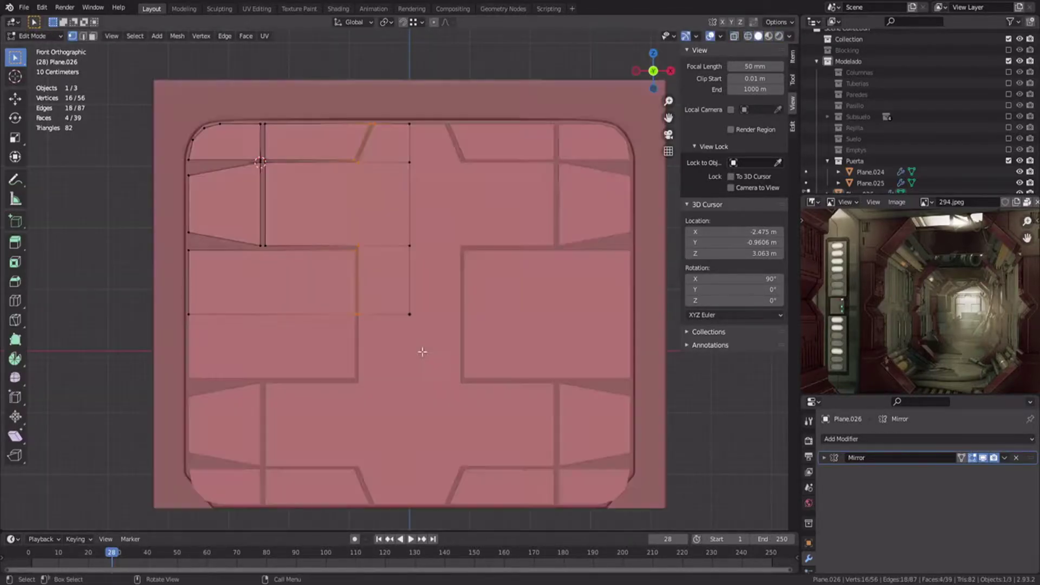
{"action": "left_click", "coordinate": [438, 342]}
Step: Move the vertices along the horizontal gap above the large side plate up by about 0.323 m in Z
{"action": "key", "text": "z"}
{"action": "left_click", "coordinate": [403, 325]}
{"action": "mouse_move", "coordinate": [131, 206]}
{"action": "left_mouse_down"}
{"action": "mouse_move", "coordinate": [396, 249]}
{"action": "mouse_move", "coordinate": [420, 267]}
{"action": "left_mouse_up"}
{"action": "key", "text": "z"}
{"action": "key", "text": "g"}
{"action": "key", "text": "z"}
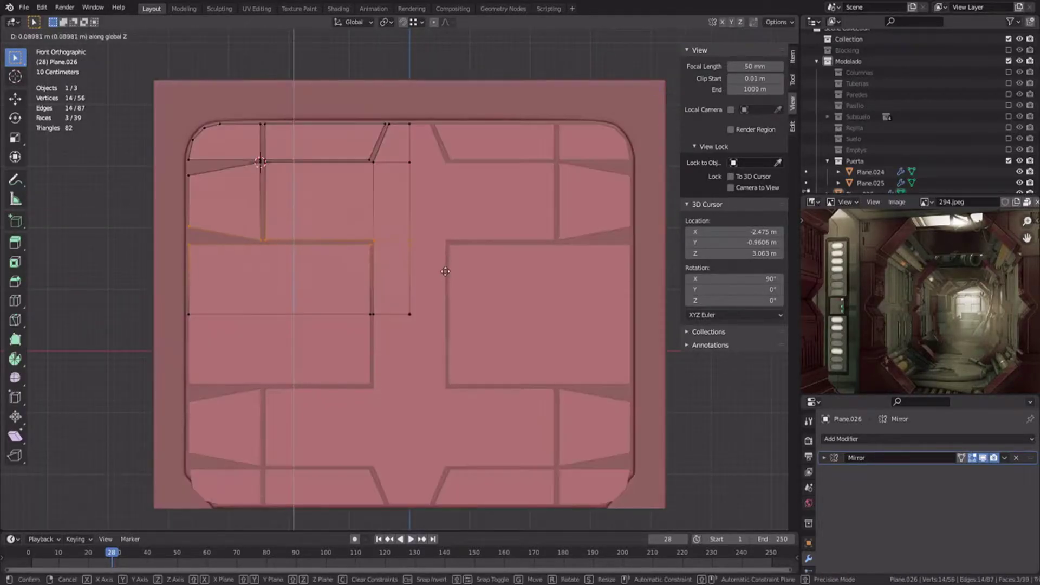
{"action": "left_click", "coordinate": [443, 259]}
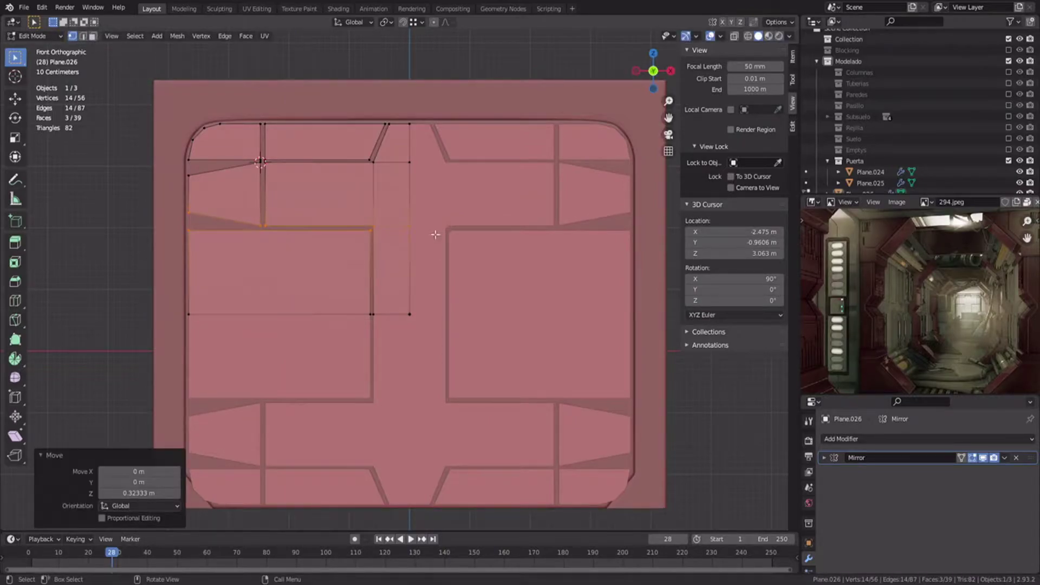
Step: Shift the vertical gap between the outer and middle plates about 0.17 m along X towards the centre
{"action": "key", "text": "shift+z"}
{"action": "left_click_drag", "start_coordinate": [243, 103], "coordinate": [298, 257]}
{"action": "key", "text": "shift+z"}
{"action": "key", "text": "g"}
{"action": "key", "text": "x"}
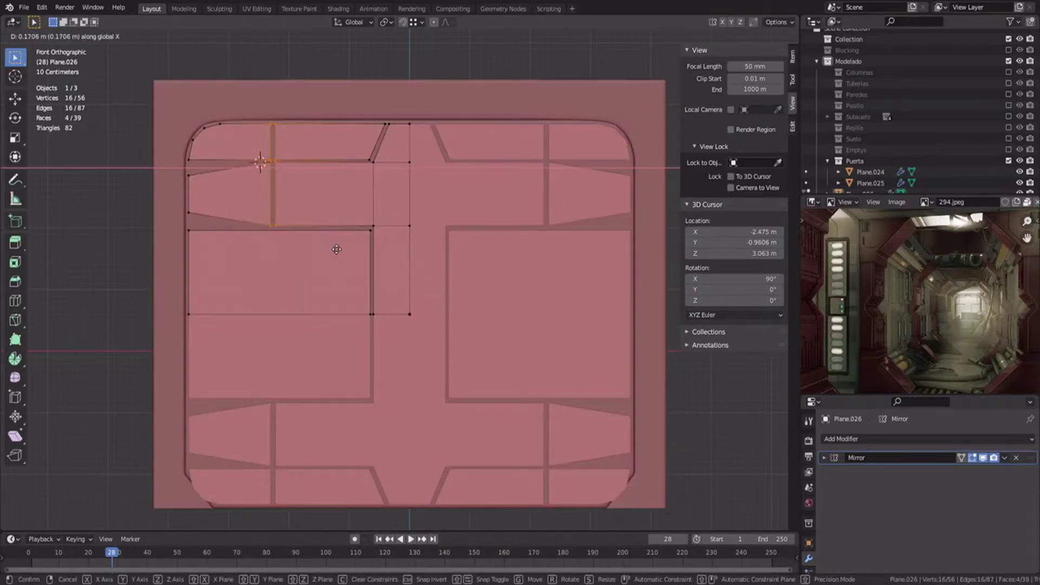
{"action": "left_click", "coordinate": [334, 249]}
Step: Leave mesh editing and hide the old fitted panel Plane.025 behind the plates
{"action": "key", "text": "Tab"}
{"action": "key", "text": "alt+a"}
{"action": "scroll", "coordinate": [334, 249], "scroll_direction": "down", "scroll_amount": 5}
{"action": "middle_click_drag", "start_coordinate": [333, 249], "coordinate": [396, 259]}
{"action": "scroll", "coordinate": [418, 307], "scroll_direction": "up", "scroll_amount": 5}
{"action": "left_click", "coordinate": [308, 280]}
{"action": "middle_click_drag", "start_coordinate": [212, 195], "coordinate": [291, 233], "text": "shift"}
{"action": "left_click", "coordinate": [245, 213]}
{"action": "key", "text": "h"}
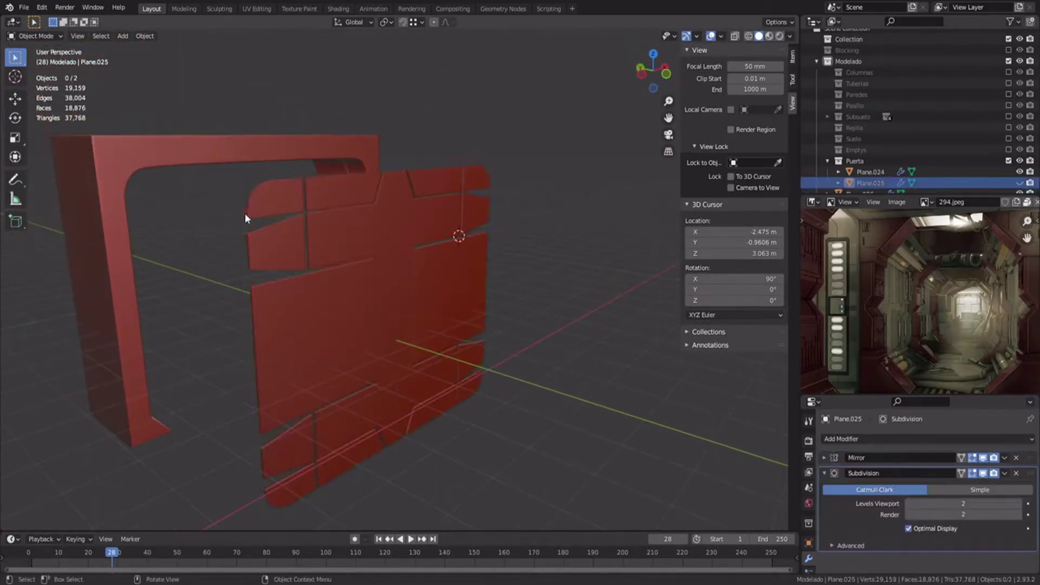
Step: Add a level 2 Subdivision modifier to the plates, turn off its viewport display, and return to mesh editing
{"action": "left_click", "coordinate": [287, 228]}
{"action": "middle_click_drag", "start_coordinate": [671, 395], "coordinate": [623, 394]}
{"action": "key", "text": "ctrl+2"}
{"action": "left_click", "coordinate": [983, 473]}
{"action": "key", "text": "Tab"}
Step: Cut the centre block lengthwise, bevel the cut out to its upper and lower edges, and add a vertical support loop
{"action": "middle_click_drag", "start_coordinate": [423, 189], "coordinate": [401, 185]}
{"action": "scroll", "coordinate": [402, 185], "scroll_direction": "up", "scroll_amount": 5}
{"action": "middle_click_drag", "start_coordinate": [402, 185], "coordinate": [398, 325], "text": "shift"}
{"action": "scroll", "coordinate": [398, 325], "scroll_direction": "up", "scroll_amount": 1}
{"action": "key", "text": "ctrl+r"}
{"action": "left_click", "coordinate": [402, 295]}
{"action": "right_click", "coordinate": [402, 295]}
{"action": "key", "text": "ctrl+b"}
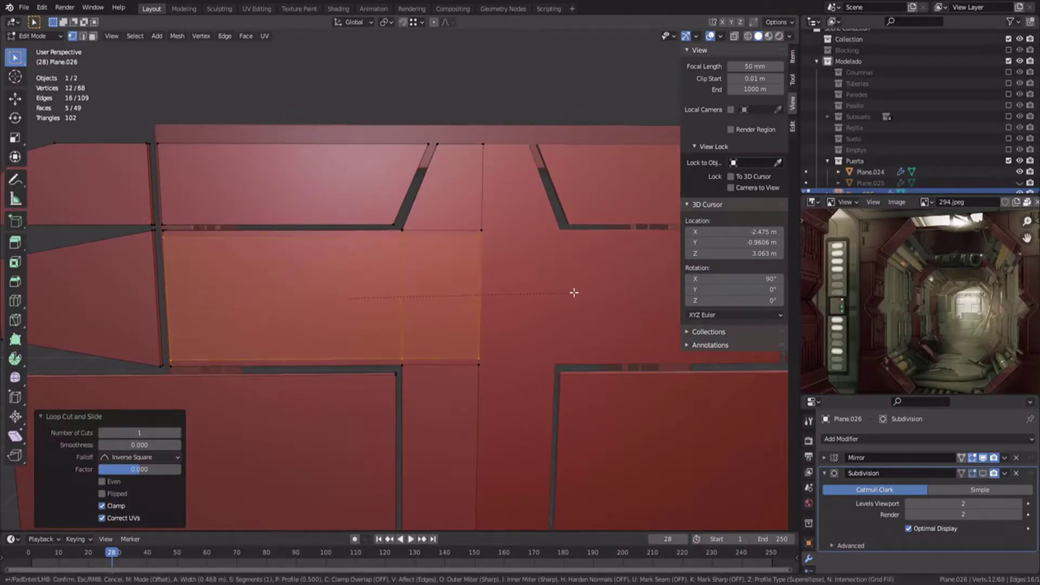
{"action": "left_click", "coordinate": [577, 293]}
{"action": "key", "text": "ctrl+r"}
{"action": "left_click", "coordinate": [438, 223]}
{"action": "left_click", "coordinate": [403, 217]}
Step: Add support loops to the centre block beside the slanted gap and along the edges of the upper piece
{"action": "middle_click_drag", "start_coordinate": [430, 185], "coordinate": [375, 262], "text": "shift"}
{"action": "scroll", "coordinate": [375, 263], "scroll_direction": "up", "scroll_amount": 2}
{"action": "key", "text": "ctrl+r"}
{"action": "left_click", "coordinate": [382, 245]}
{"action": "left_click", "coordinate": [360, 238]}
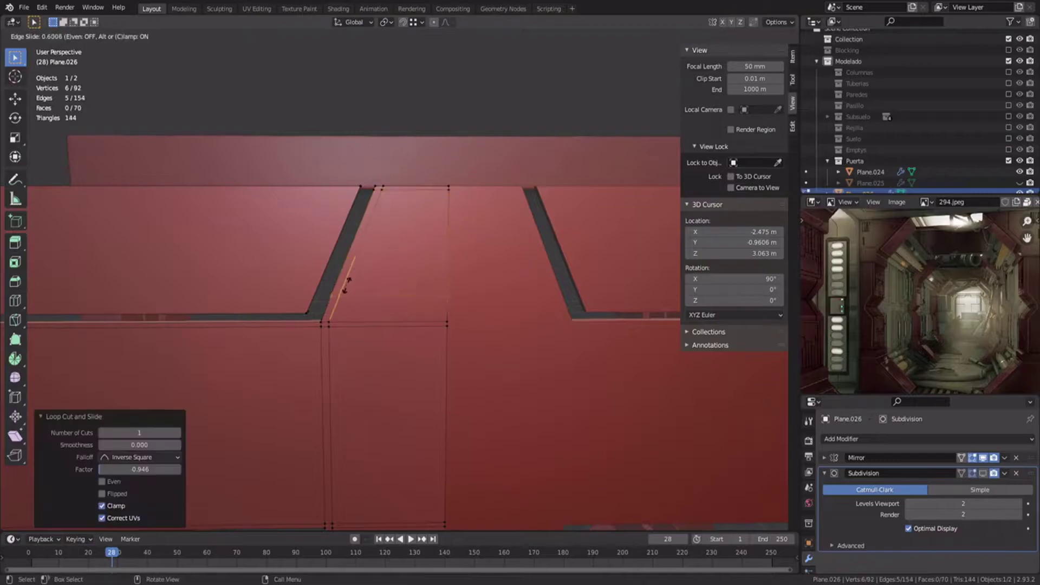
{"action": "middle_click_drag", "start_coordinate": [254, 267], "coordinate": [362, 260], "text": "shift"}
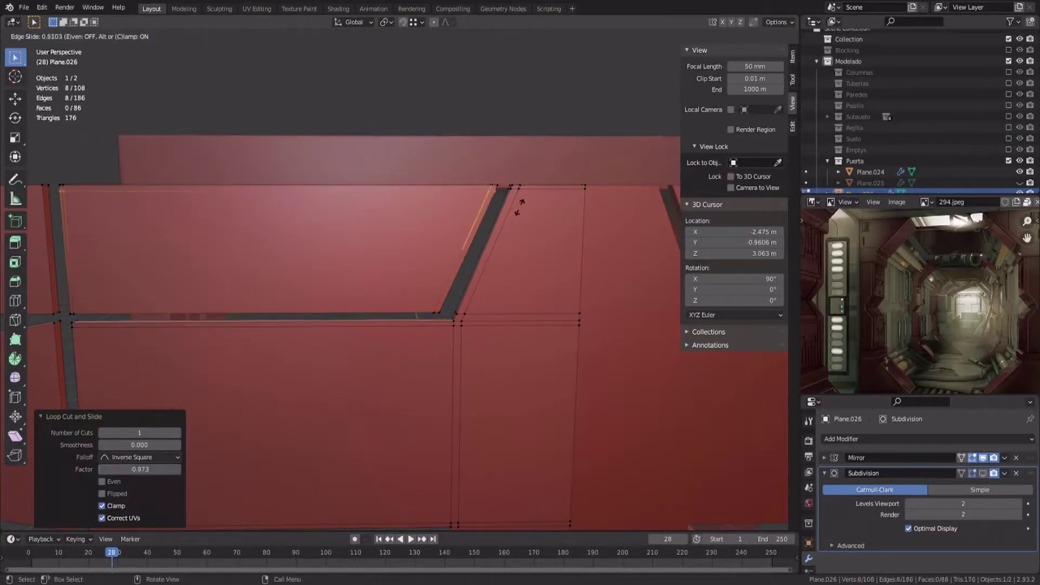
{"action": "left_click", "coordinate": [436, 286]}
Step: Toggle the subdivision preview, and add a vertical support loop on the centre block beside its inner corner
{"action": "key", "text": "Tab"}
{"action": "left_click", "coordinate": [981, 473]}
{"action": "left_click", "coordinate": [981, 473]}
{"action": "key", "text": "Tab"}
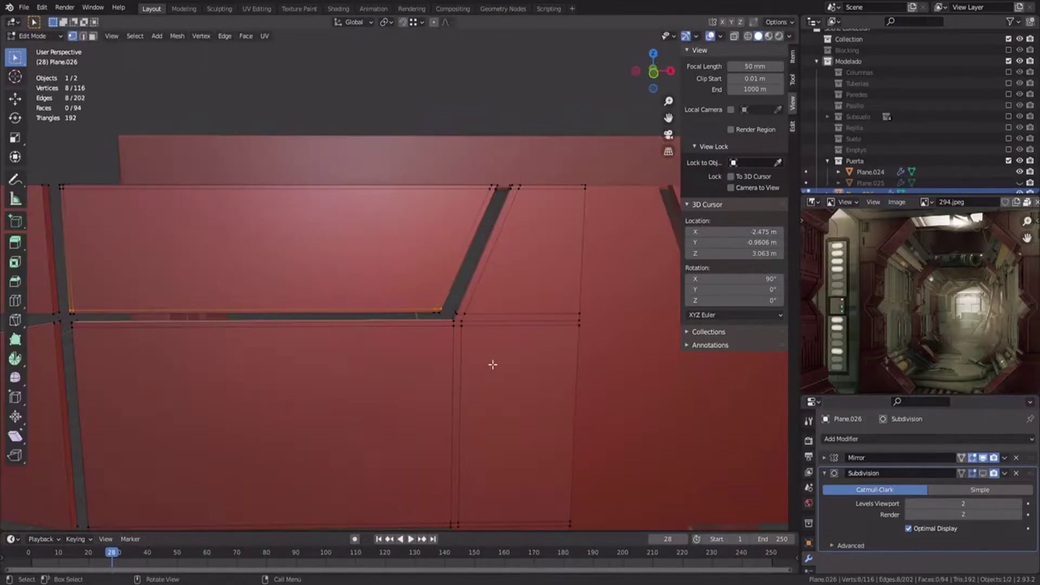
{"action": "scroll", "coordinate": [433, 352], "scroll_direction": "up", "scroll_amount": 1}
{"action": "key", "text": "ctrl+r"}
{"action": "left_click", "coordinate": [302, 320]}
{"action": "left_click", "coordinate": [390, 345]}
Step: Toggle the subdivision preview again, and slide a vertical support loop close to the centre block's outer end
{"action": "key", "text": "Tab"}
{"action": "left_click", "coordinate": [983, 474]}
{"action": "left_click", "coordinate": [984, 474]}
{"action": "middle_click_drag", "start_coordinate": [352, 404], "coordinate": [430, 216], "text": "shift"}
{"action": "key", "text": "Tab"}
{"action": "key", "text": "ctrl+r"}
{"action": "left_click", "coordinate": [462, 265]}
{"action": "left_click", "coordinate": [254, 264]}
Step: Bevel a central cut on the large side plate out to both ends, and add a support loop near its upper edge
{"action": "scroll", "coordinate": [347, 267], "scroll_direction": "down", "scroll_amount": 1}
{"action": "middle_click_drag", "start_coordinate": [292, 355], "coordinate": [455, 228], "text": "shift"}
{"action": "key", "text": "ctrl+r"}
{"action": "left_click", "coordinate": [456, 228]}
{"action": "right_click", "coordinate": [456, 229]}
{"action": "scroll", "coordinate": [467, 299], "scroll_direction": "down", "scroll_amount": 1}
{"action": "key", "text": "ctrl+b"}
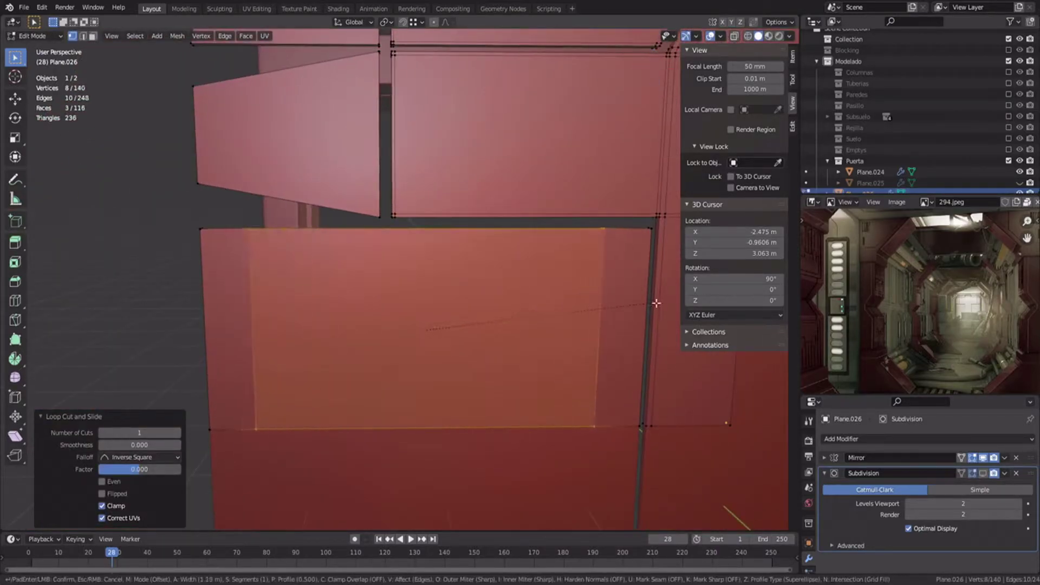
{"action": "left_click", "coordinate": [696, 309]}
{"action": "key", "text": "ctrl+r"}
{"action": "left_click", "coordinate": [644, 311]}
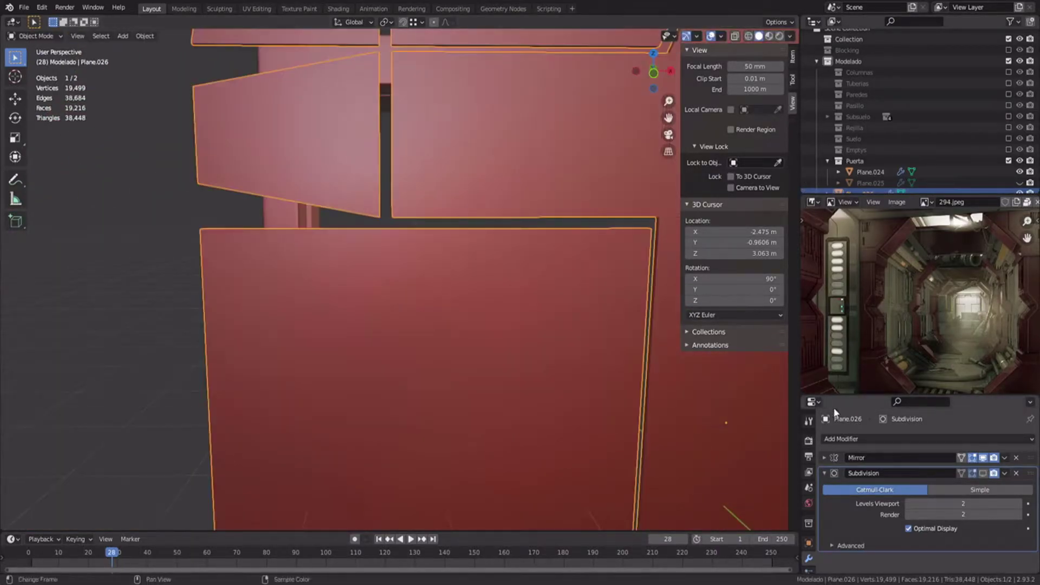
Step: Add an evenly offset support loop across the centre column just below the block's inner corner, and toggle the subdivision preview
{"action": "middle_click_drag", "start_coordinate": [361, 310], "coordinate": [260, 346], "text": "shift"}
{"action": "scroll", "coordinate": [361, 325], "scroll_direction": "up", "scroll_amount": 2}
{"action": "key", "text": "ctrl+r"}
{"action": "left_click", "coordinate": [423, 379]}
{"action": "key", "text": "e"}
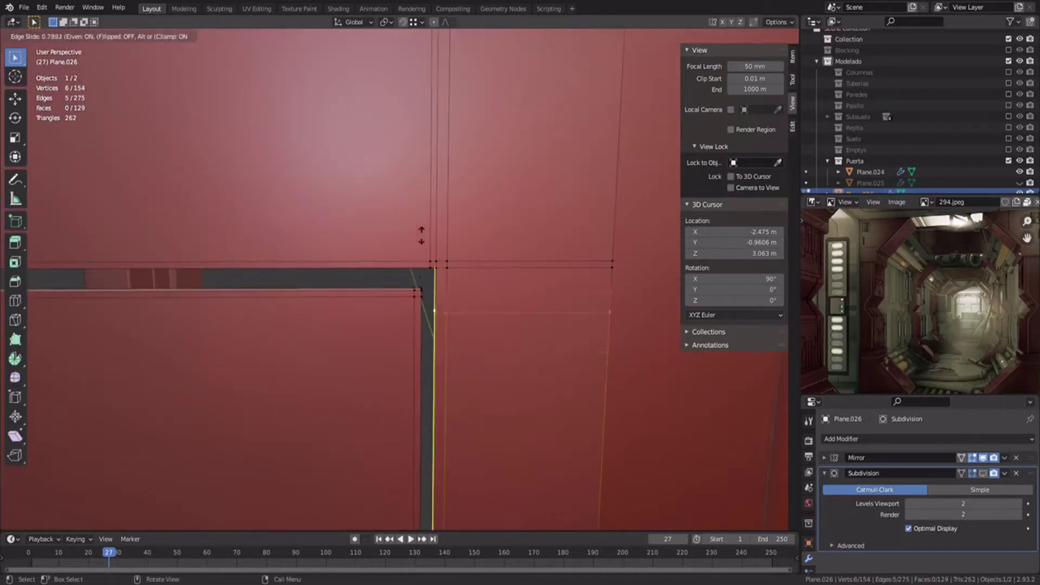
{"action": "left_click", "coordinate": [419, 203]}
{"action": "key", "text": "Tab"}
{"action": "left_click", "coordinate": [983, 473]}
Step: Add support loops close to all four edges of the tapered side plate, sliding them with Even on
{"action": "key", "text": "Tab"}
{"action": "scroll", "coordinate": [320, 276], "scroll_direction": "down", "scroll_amount": 3}
{"action": "middle_click_drag", "start_coordinate": [312, 275], "coordinate": [441, 341], "text": "shift"}
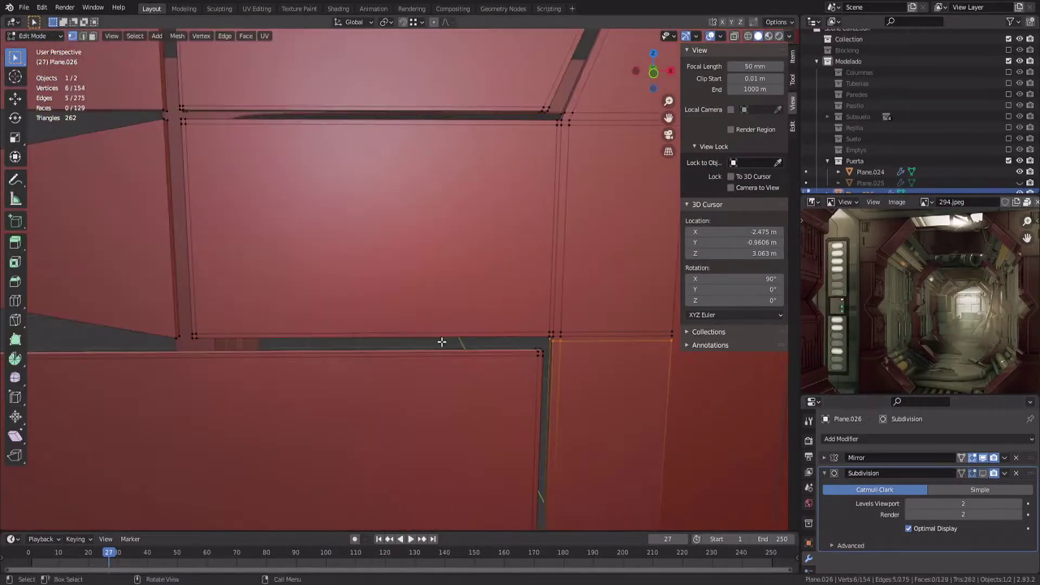
{"action": "scroll", "coordinate": [356, 339], "scroll_direction": "down", "scroll_amount": 1}
{"action": "middle_click_drag", "start_coordinate": [219, 276], "coordinate": [412, 317], "text": "shift"}
{"action": "scroll", "coordinate": [412, 317], "scroll_direction": "up", "scroll_amount": 2}
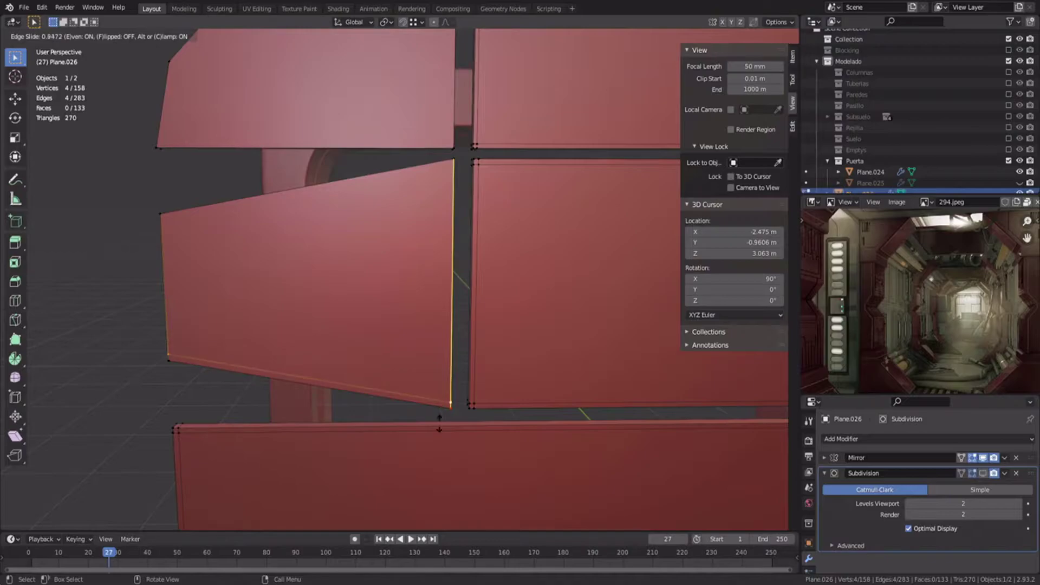
{"action": "left_click", "coordinate": [459, 341]}
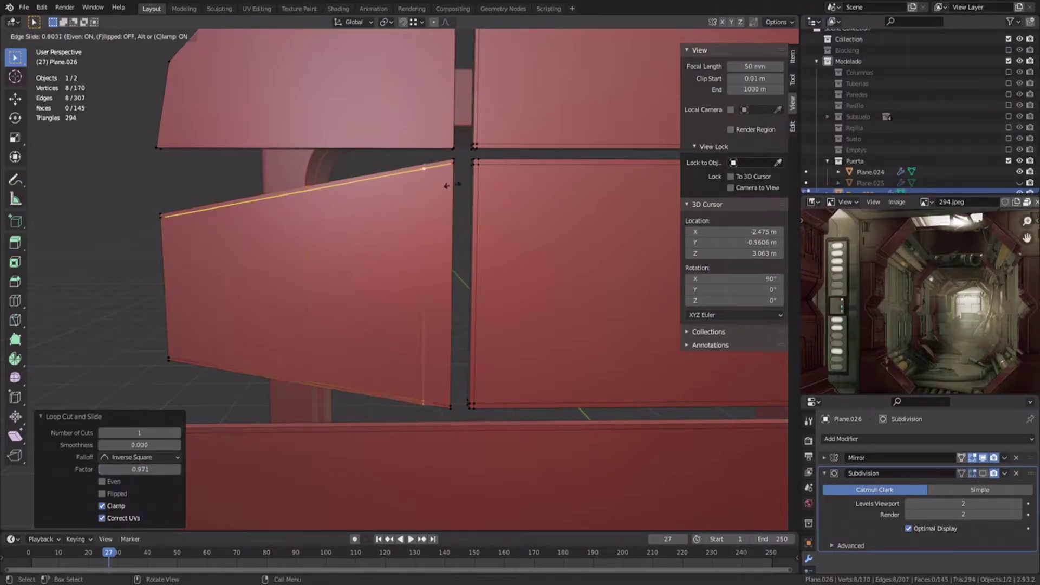
{"action": "left_click", "coordinate": [213, 232]}
Step: Delete the back-side vertices of all the plates so only their flat front faces remain
{"action": "key", "text": "KP_7"}
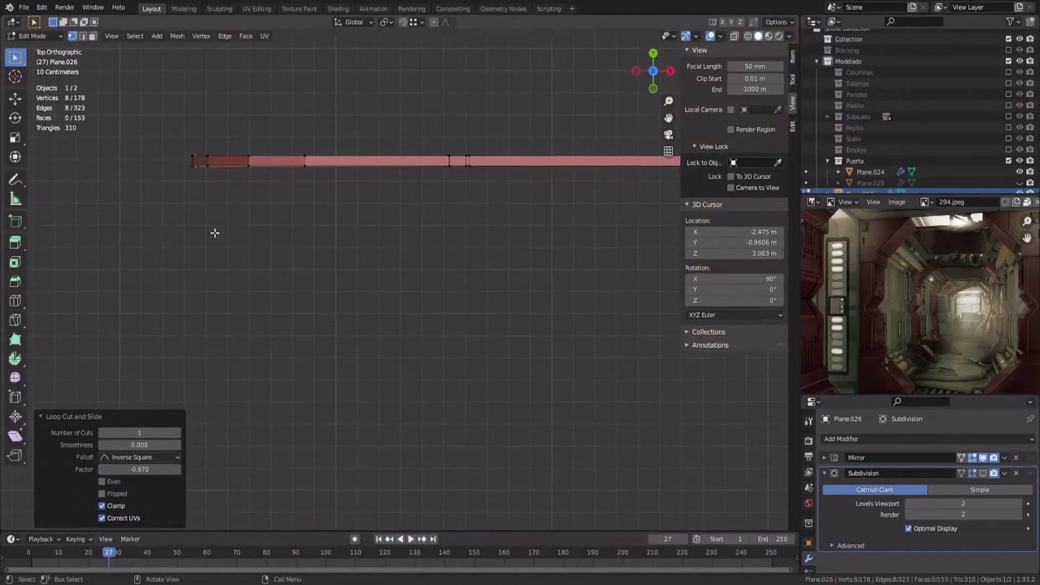
{"action": "left_click_drag", "start_coordinate": [144, 202], "coordinate": [627, 285]}
{"action": "key", "text": "x"}
{"action": "left_click", "coordinate": [596, 277]}
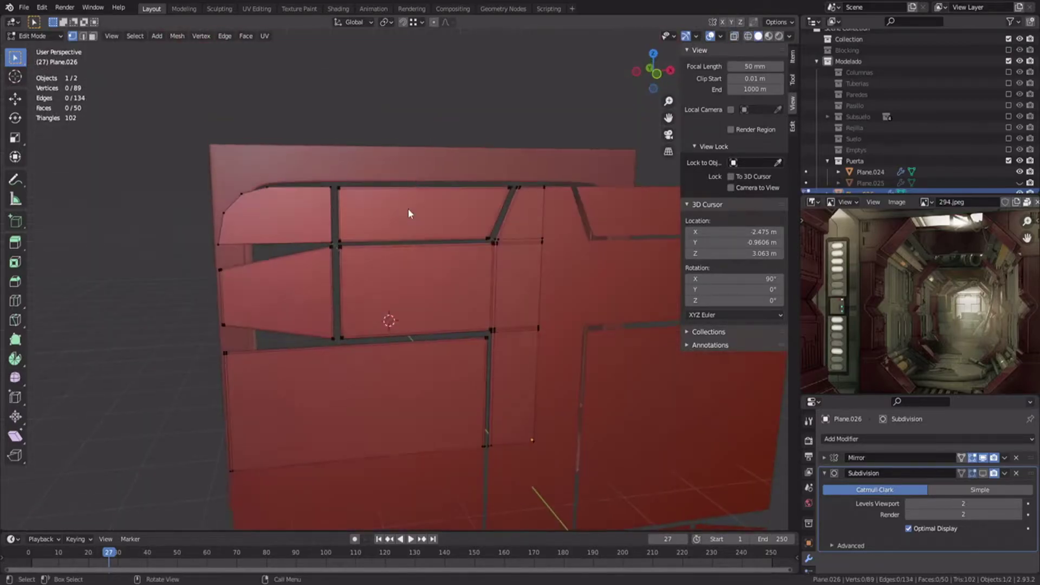
Step: Toggle the subdivision preview, and inset the rounded corner piece's face slightly
{"action": "key", "text": "Tab"}
{"action": "left_click", "coordinate": [983, 474]}
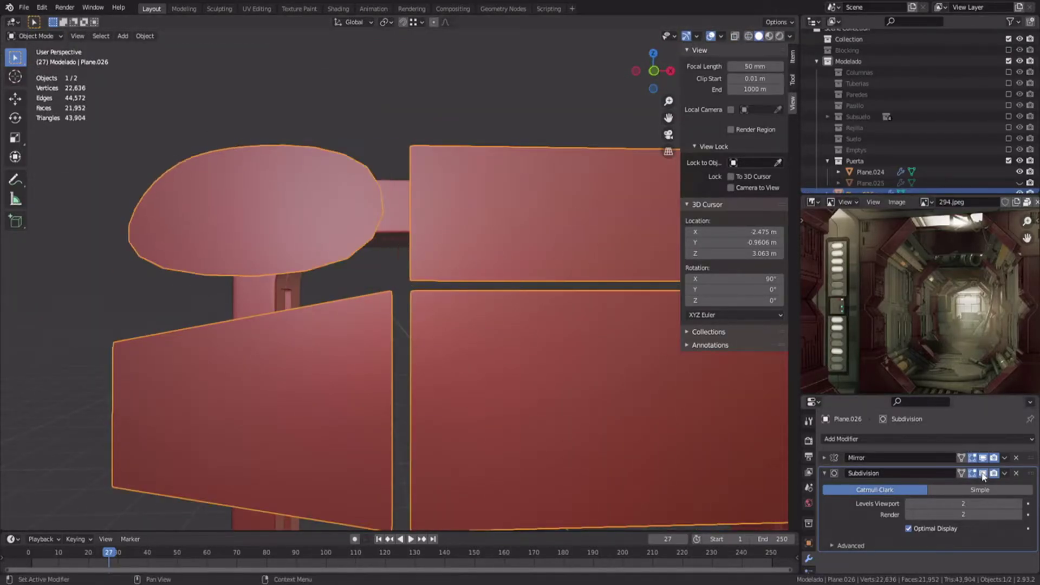
{"action": "key", "text": "Tab"}
{"action": "middle_click_drag", "start_coordinate": [317, 248], "coordinate": [390, 320], "text": "shift"}
{"action": "scroll", "coordinate": [352, 297], "scroll_direction": "up", "scroll_amount": 1}
{"action": "key", "text": "3"}
{"action": "left_click", "coordinate": [375, 299]}
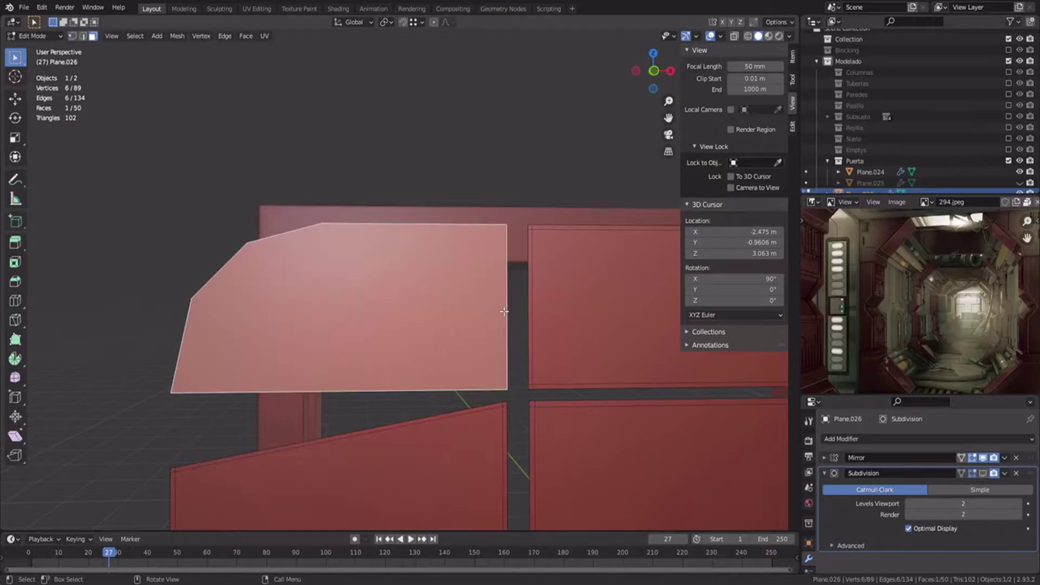
{"action": "left_click", "coordinate": [499, 314]}
{"action": "key", "text": "ctrl+r"}
{"action": "left_click", "coordinate": [465, 239]}
{"action": "key", "text": "ctrl+z"}
Step: Divide the rounded corner piece with vertical edges running down from its two upper rounded vertices
{"action": "key", "text": "ctrl+r"}
{"action": "left_click", "coordinate": [320, 233]}
{"action": "key", "text": "1"}
{"action": "left_click", "coordinate": [322, 385]}
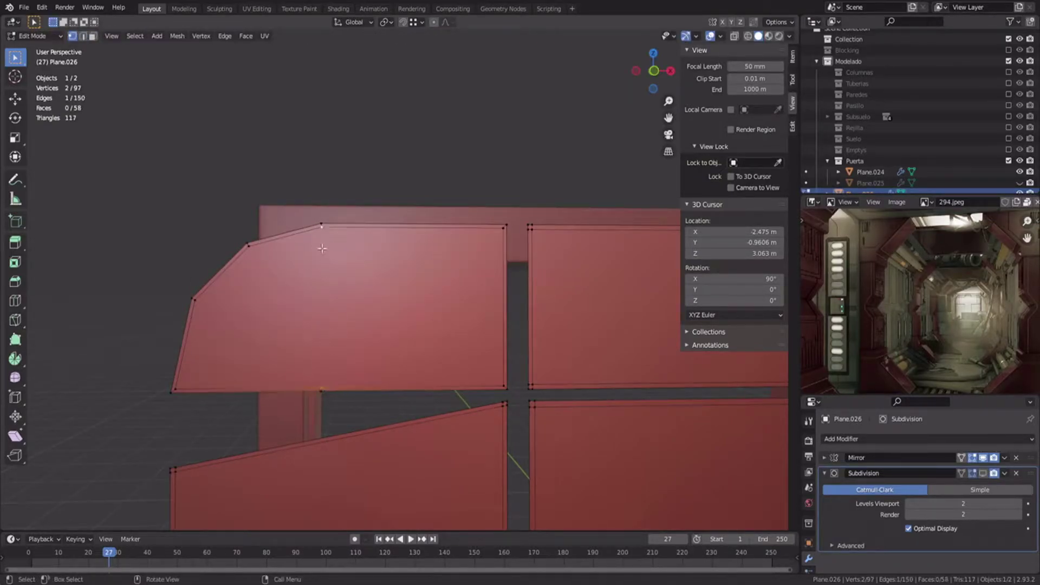
{"action": "key", "text": "ctrl+r"}
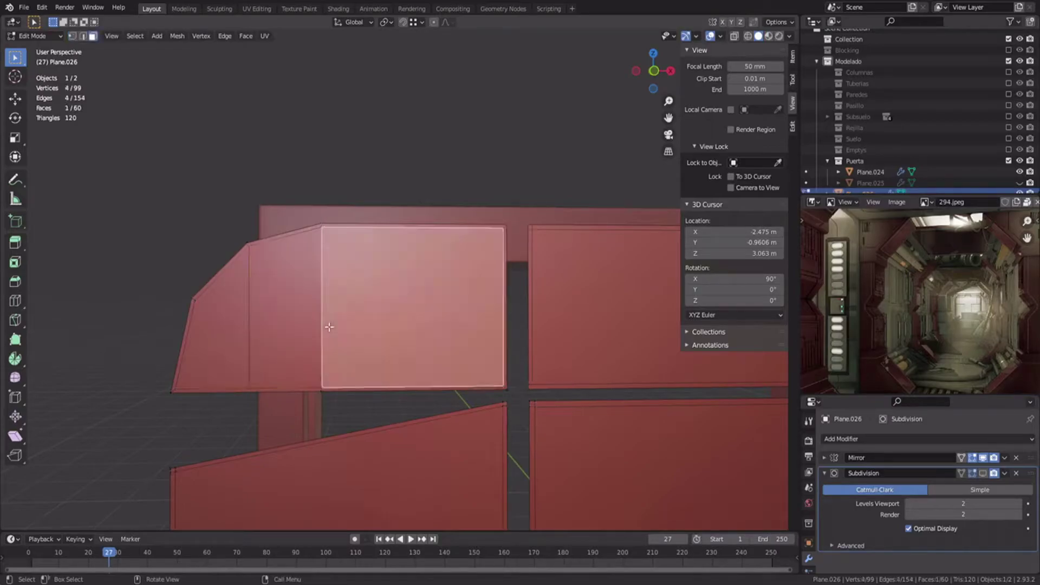
Step: Add a vertical support loop close to the corner piece's inner edge, and leave mesh editing
{"action": "left_click", "coordinate": [449, 244]}
{"action": "left_click", "coordinate": [534, 245]}
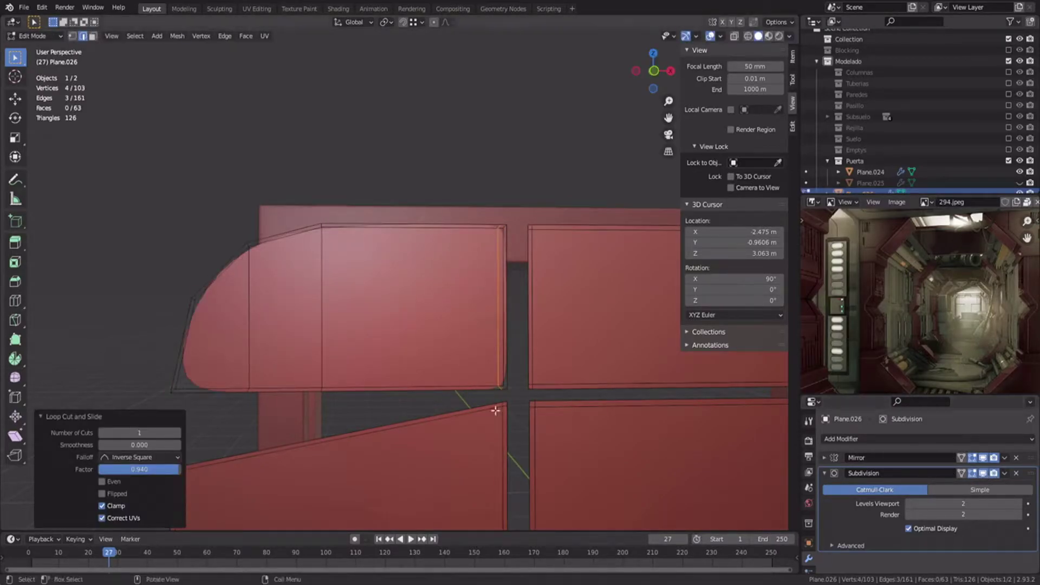
{"action": "left_click", "coordinate": [504, 260]}
{"action": "key", "text": "Tab"}
Step: Clean up the closely spaced support vertices at the centre block's upper inner corner
{"action": "scroll", "coordinate": [344, 348], "scroll_direction": "down", "scroll_amount": 5}
{"action": "middle_click_drag", "start_coordinate": [345, 347], "coordinate": [327, 307]}
{"action": "key", "text": "Tab"}
{"action": "scroll", "coordinate": [392, 311], "scroll_direction": "up", "scroll_amount": 7}
{"action": "left_click", "coordinate": [323, 279]}
{"action": "left_click", "coordinate": [336, 272], "text": "shift"}
{"action": "left_click", "coordinate": [336, 279], "text": "shift"}
{"action": "right_click", "coordinate": [339, 278]}
{"action": "left_click", "coordinate": [383, 326]}
Step: Dissolve the surplus support vertices and edges at the centre block's lower inner corner
{"action": "left_click", "coordinate": [329, 391]}
{"action": "left_click", "coordinate": [341, 398], "text": "shift"}
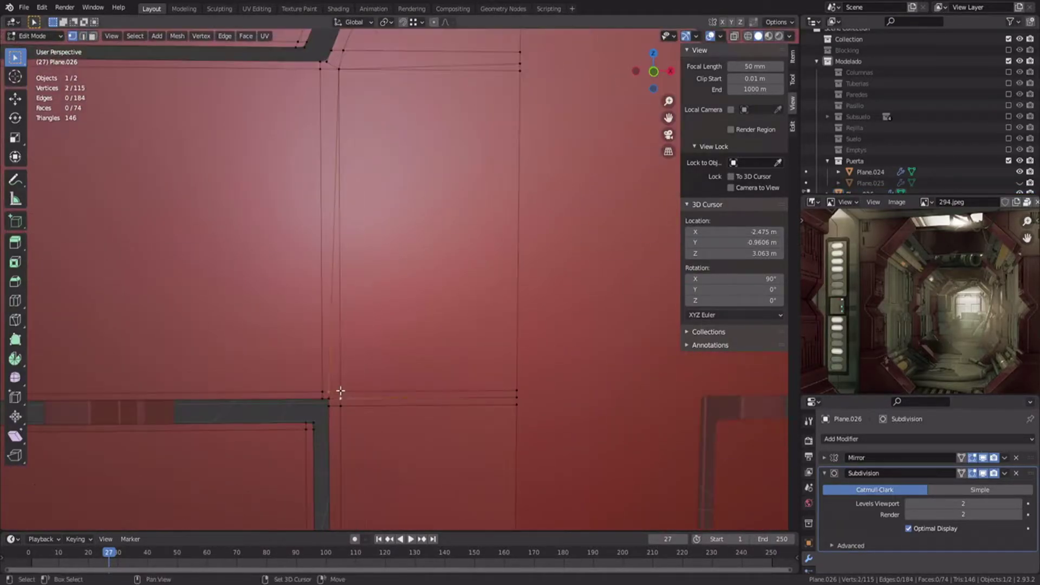
{"action": "left_click", "coordinate": [481, 396], "text": "alt+shift"}
{"action": "key", "text": "ctrl+x"}
{"action": "scroll", "coordinate": [379, 391], "scroll_direction": "down", "scroll_amount": 5}
{"action": "middle_click_drag", "start_coordinate": [325, 317], "coordinate": [535, 326], "text": "shift"}
{"action": "middle_click_drag", "start_coordinate": [462, 304], "coordinate": [291, 321], "text": "shift"}
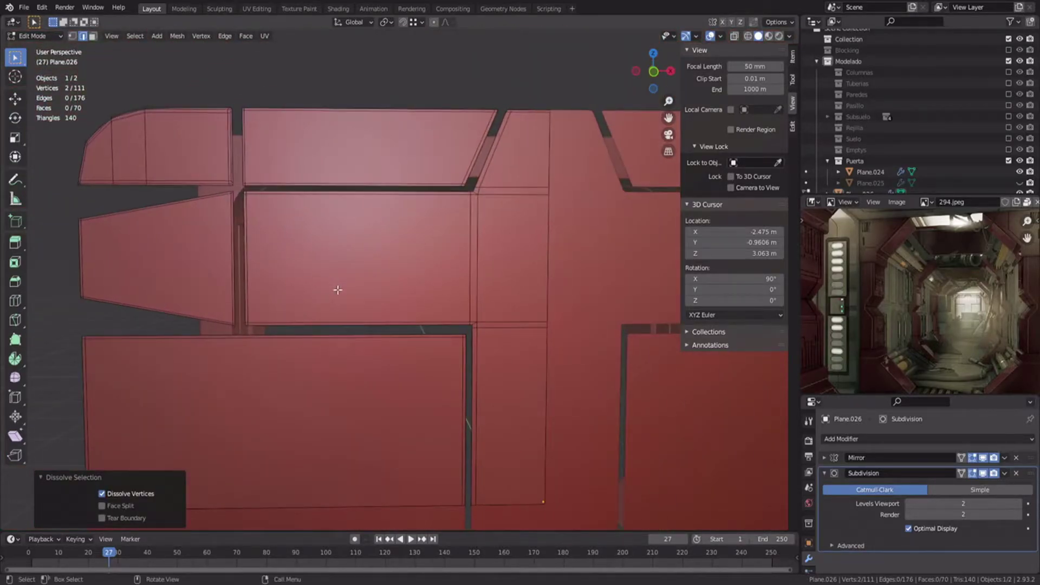
Step: Divide the door plates into an even grid with evenly spaced loop cuts, using two horizontal cuts on the large lower plate
{"action": "key", "text": "a"}
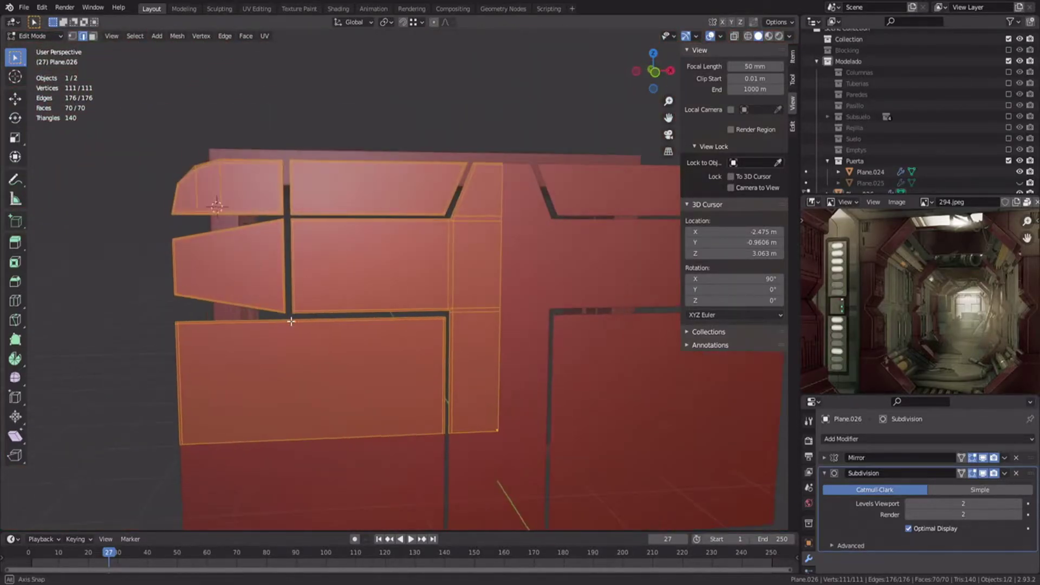
{"action": "left_click", "coordinate": [451, 194]}
{"action": "right_click", "coordinate": [451, 194]}
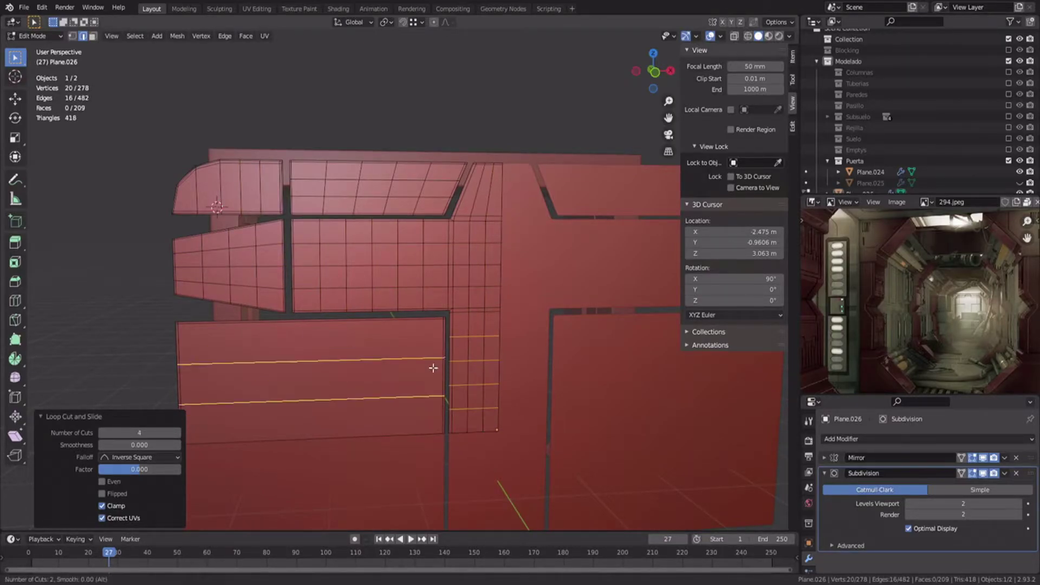
{"action": "left_click", "coordinate": [317, 331]}
{"action": "right_click", "coordinate": [317, 332]}
Step: Extrude all the door plates slightly to give them thickness, and leave mesh editing
{"action": "key", "text": "a"}
{"action": "middle_click_drag", "start_coordinate": [317, 332], "coordinate": [488, 320]}
{"action": "scroll", "coordinate": [381, 311], "scroll_direction": "up", "scroll_amount": 4}
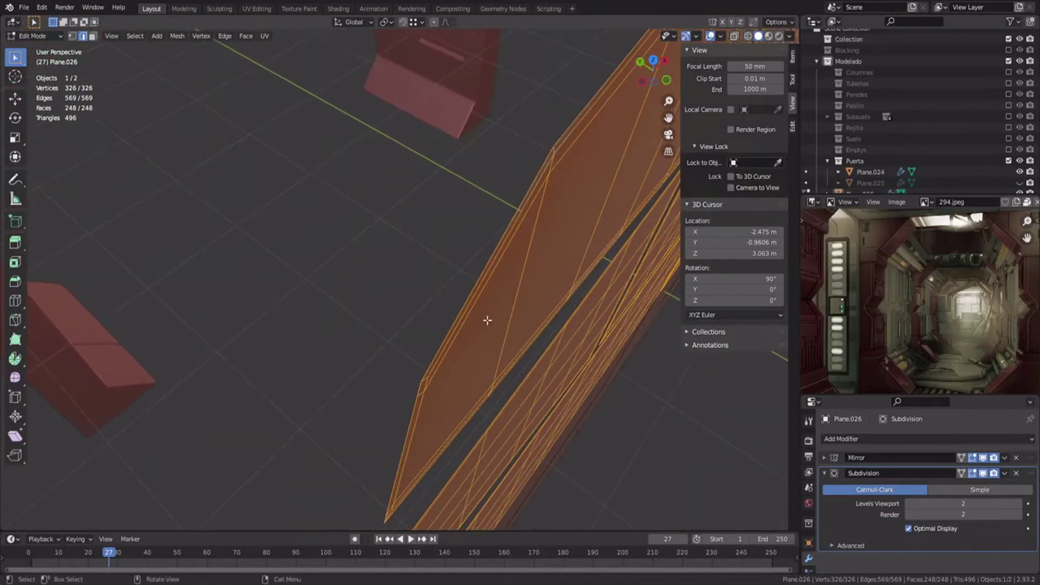
{"action": "key", "text": "e"}
{"action": "left_click", "coordinate": [482, 318]}
{"action": "left_click", "coordinate": [479, 317]}
{"action": "right_click", "coordinate": [469, 278]}
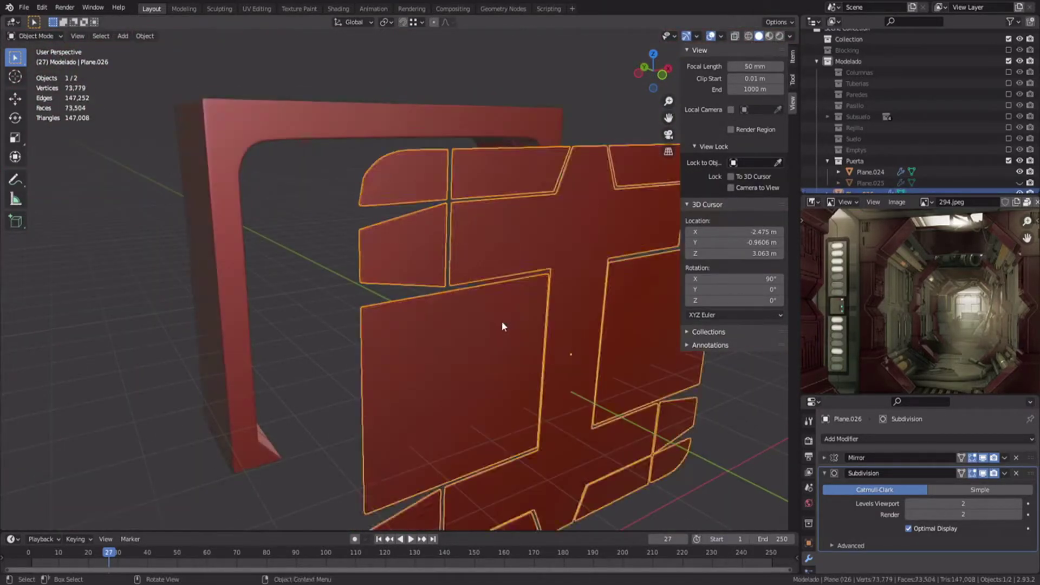
{"action": "middle_click_drag", "start_coordinate": [501, 321], "coordinate": [487, 352]}
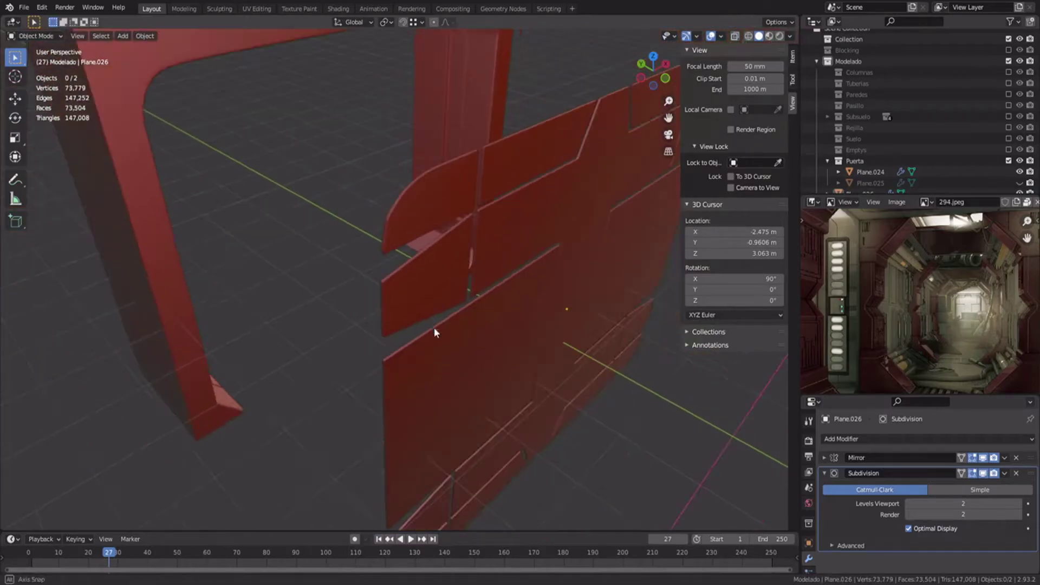
{"action": "middle_click_drag", "start_coordinate": [434, 327], "coordinate": [409, 274]}
{"action": "scroll", "coordinate": [470, 325], "scroll_direction": "down", "scroll_amount": 4}
Step: Delete the lower half of the backing panel's vertices behind the plates, working in wireframe front view
{"action": "left_click", "coordinate": [392, 322]}
{"action": "middle_click_drag", "start_coordinate": [353, 258], "coordinate": [486, 194]}
{"action": "left_click", "coordinate": [484, 194]}
{"action": "key", "text": "Tab"}
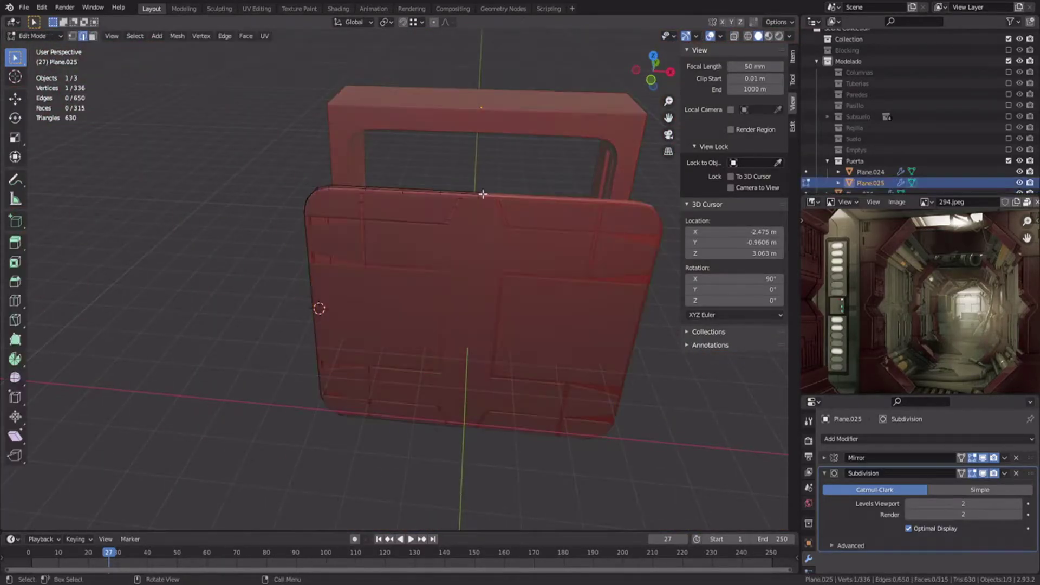
{"action": "key", "text": "KP_1"}
{"action": "key", "text": "shift+z"}
{"action": "left_click_drag", "start_coordinate": [281, 324], "coordinate": [499, 453]}
{"action": "key", "text": "x"}
{"action": "left_click", "coordinate": [504, 347]}
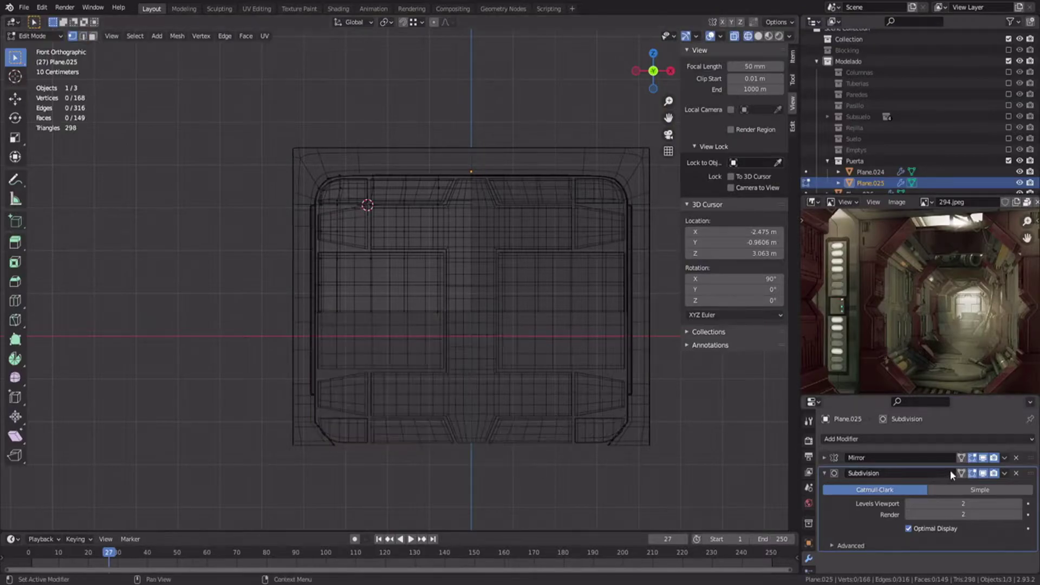
Step: Apply the backing panel's rotation and enable its Mirror modifier on the Z axis
{"action": "key", "text": "Tab"}
{"action": "key", "text": "ctrl+a"}
{"action": "left_click", "coordinate": [487, 372]}
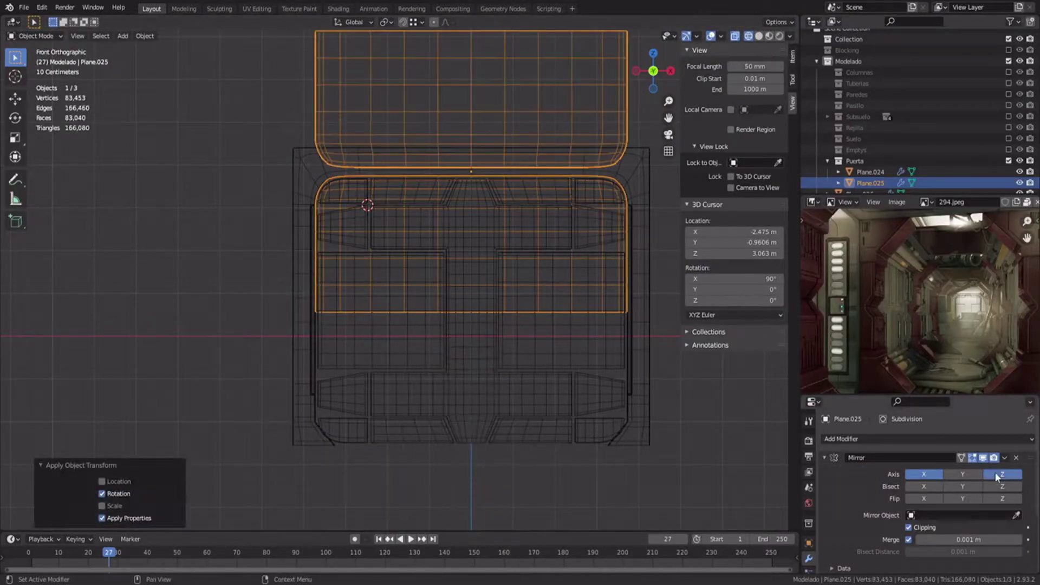
{"action": "key", "text": "Tab"}
{"action": "key", "text": "Tab"}
Step: Snap the 3D cursor to the backing panel's lower centre vertex and set the panel's origin to it
{"action": "left_click", "coordinate": [476, 330]}
{"action": "key", "text": "Tab"}
{"action": "key", "text": "Tab"}
{"action": "key", "text": "shift+s"}
{"action": "left_click", "coordinate": [473, 373]}
{"action": "key", "text": "Tab"}
{"action": "key", "text": "Tab"}
{"action": "left_click", "coordinate": [319, 227]}
{"action": "right_click", "coordinate": [320, 227]}
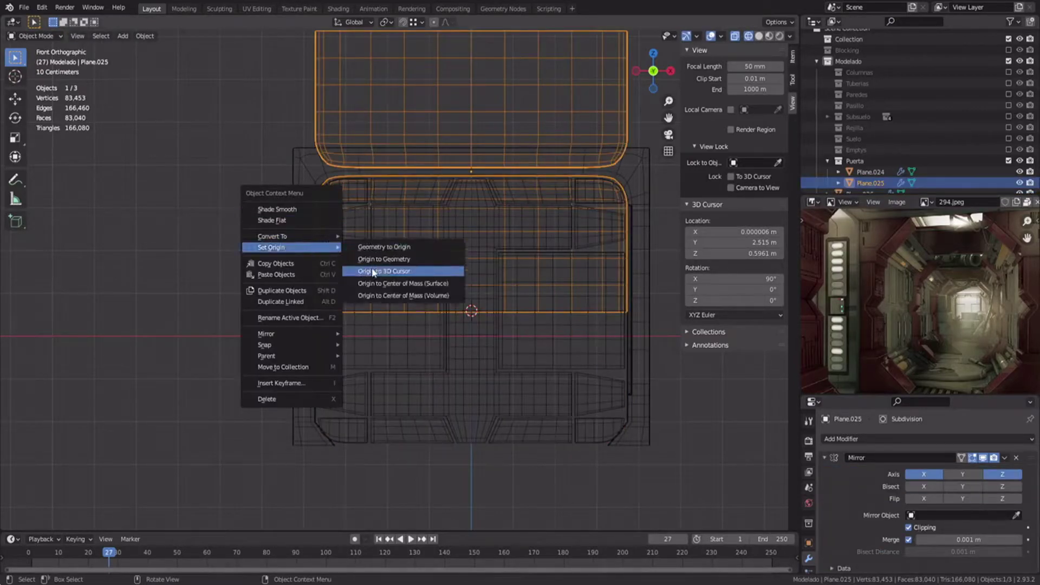
{"action": "left_click", "coordinate": [372, 273]}
Step: Join the front plates with the backing panel into one mirrored door object
{"action": "key", "text": "shift+z"}
{"action": "key", "text": "Tab"}
{"action": "mouse_move", "coordinate": [370, 330]}
{"action": "middle_mouse_down"}
{"action": "mouse_move", "coordinate": [408, 357]}
{"action": "mouse_move", "coordinate": [446, 328]}
{"action": "mouse_move", "coordinate": [426, 354]}
{"action": "middle_mouse_up"}
{"action": "key", "text": "Tab"}
{"action": "left_click", "coordinate": [426, 354]}
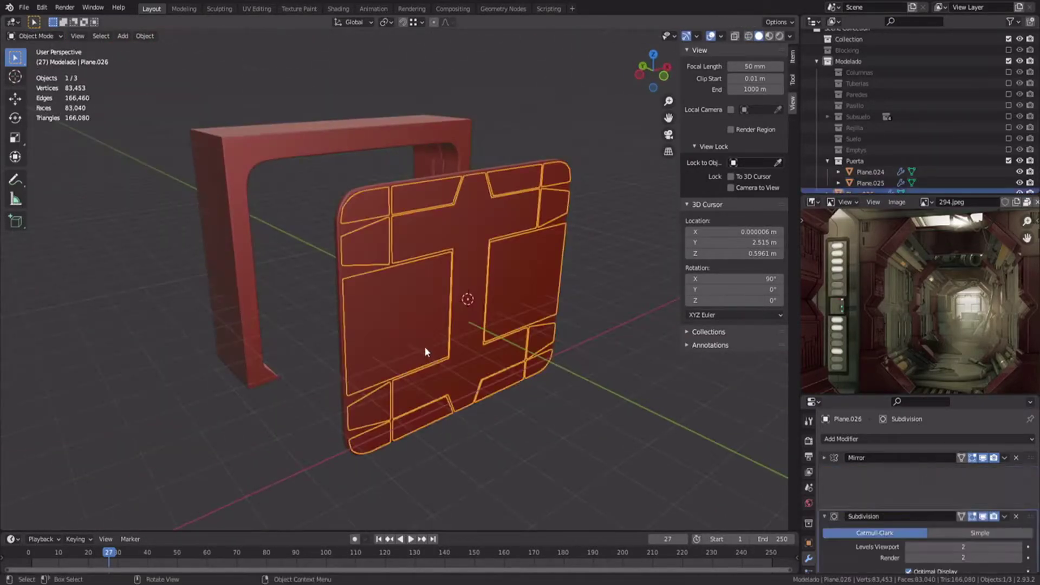
{"action": "key", "text": "Delete"}
{"action": "middle_click_drag", "start_coordinate": [460, 280], "coordinate": [403, 273]}
{"action": "scroll", "coordinate": [479, 346], "scroll_direction": "down", "scroll_amount": 4}
{"action": "key", "text": "alt+a"}
Step: Thicken the door slab by moving all its back vertices outward along Y in top view
{"action": "key", "text": "KP_7"}
{"action": "key", "text": "Tab"}
{"action": "scroll", "coordinate": [407, 271], "scroll_direction": "up", "scroll_amount": 5}
{"action": "middle_click_drag", "start_coordinate": [466, 341], "coordinate": [440, 260], "text": "shift"}
{"action": "key", "text": "z"}
{"action": "left_click_drag", "start_coordinate": [92, 245], "coordinate": [587, 281]}
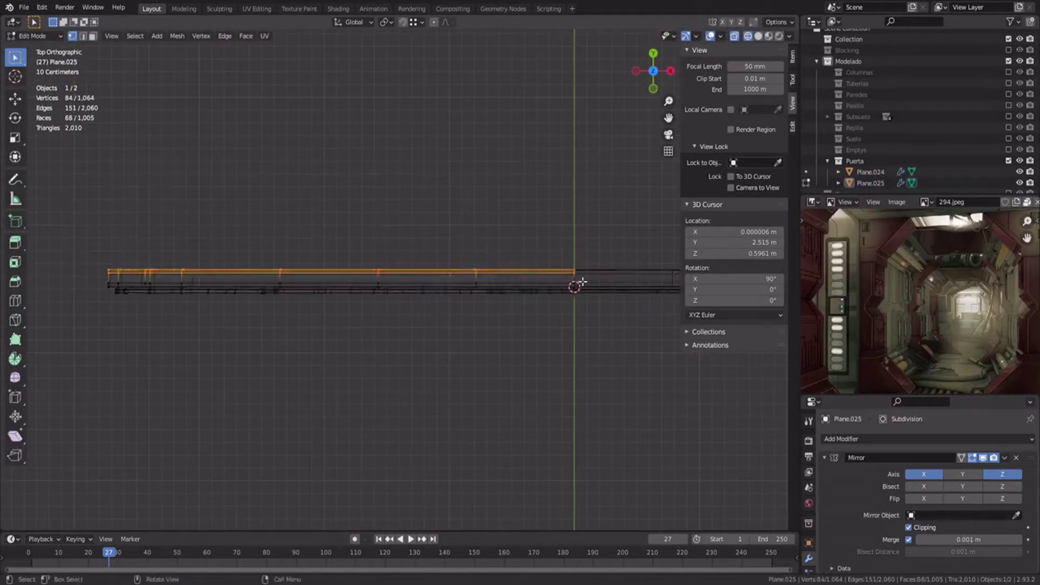
{"action": "key", "text": "z"}
{"action": "scroll", "coordinate": [587, 281], "scroll_direction": "up", "scroll_amount": 2}
{"action": "middle_click_drag", "start_coordinate": [522, 264], "coordinate": [471, 315], "text": "shift"}
{"action": "key", "text": "g"}
{"action": "key", "text": "y"}
{"action": "left_click", "coordinate": [473, 291]}
Step: Add one centred loop cut around the door slab, halfway through its thickness
{"action": "key", "text": "ctrl+r"}
{"action": "left_click", "coordinate": [520, 308]}
{"action": "right_click", "coordinate": [517, 313]}
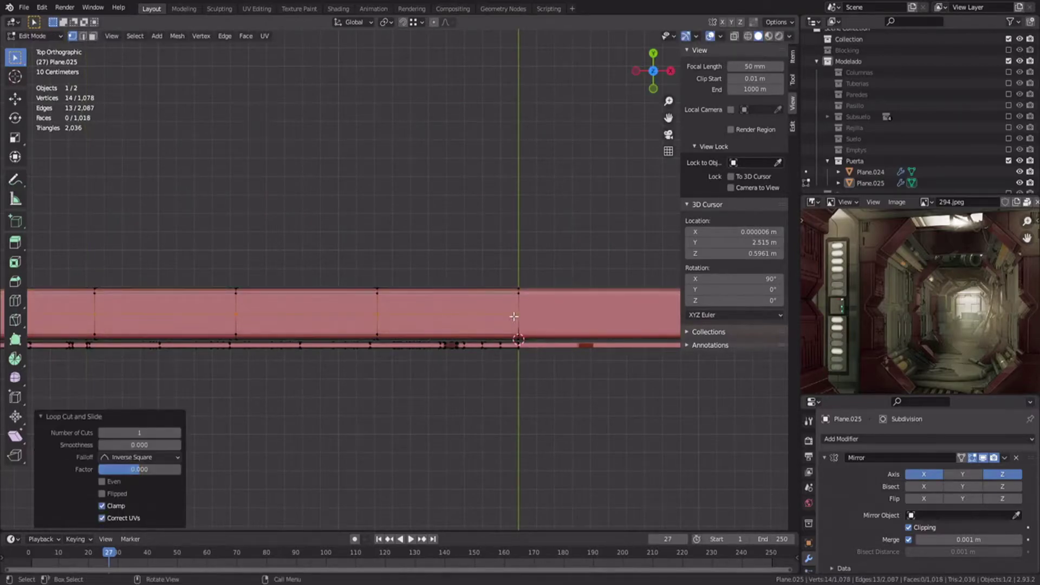
{"action": "key", "text": "l"}
{"action": "key", "text": "ctrl+i"}
{"action": "scroll", "coordinate": [379, 323], "scroll_direction": "up", "scroll_amount": 5}
{"action": "left_click", "coordinate": [394, 363]}
{"action": "key", "text": "Tab"}
{"action": "key", "text": "Tab"}
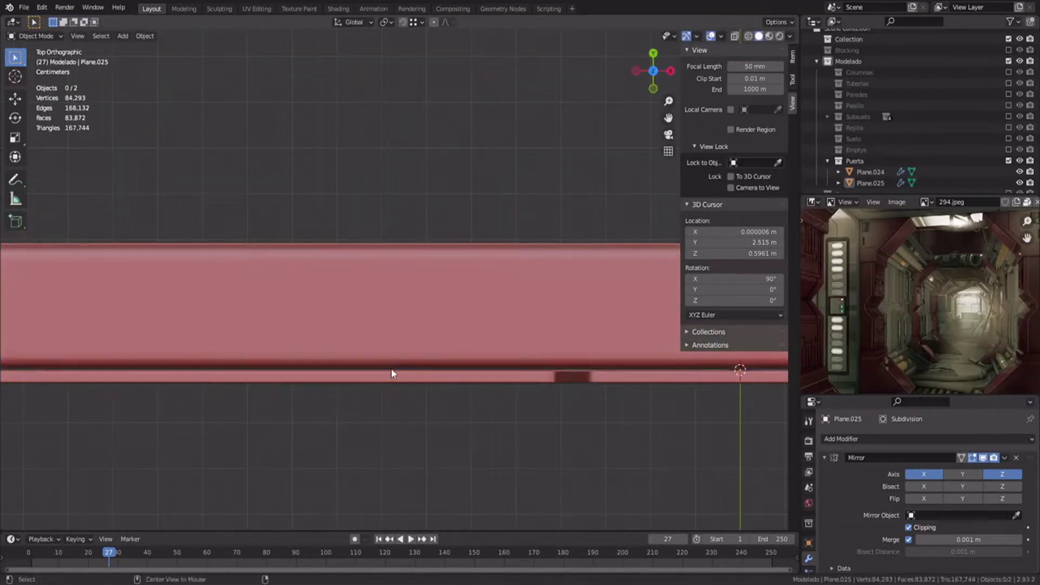
Step: Snap the 3D cursor to the centre vertex of the loop halfway through the door's thickness
{"action": "scroll", "coordinate": [390, 374], "scroll_direction": "down", "scroll_amount": 10}
{"action": "key", "text": "alt+a"}
{"action": "scroll", "coordinate": [423, 368], "scroll_direction": "up", "scroll_amount": 4}
{"action": "middle_click_drag", "start_coordinate": [453, 362], "coordinate": [503, 374], "text": "shift"}
{"action": "key", "text": "z"}
{"action": "mouse_move", "coordinate": [596, 342]}
{"action": "middle_mouse_down", "text": "shift"}
{"action": "mouse_move", "coordinate": [477, 367]}
{"action": "mouse_move", "coordinate": [418, 344]}
{"action": "mouse_move", "coordinate": [397, 309]}
{"action": "middle_mouse_up", "text": "shift"}
{"action": "left_click", "coordinate": [383, 373]}
{"action": "middle_click_drag", "start_coordinate": [382, 374], "coordinate": [460, 282], "text": "shift"}
{"action": "mouse_move", "coordinate": [461, 282]}
{"action": "middle_mouse_down", "text": "shift"}
{"action": "mouse_move", "coordinate": [424, 353]}
{"action": "mouse_move", "coordinate": [495, 310]}
{"action": "middle_mouse_up", "text": "shift"}
{"action": "key", "text": "shift+s"}
{"action": "left_click", "coordinate": [424, 374]}
Step: Set the door's origin to the 3D cursor on the mid-thickness loop
{"action": "key", "text": "Tab"}
{"action": "right_click", "coordinate": [440, 355]}
{"action": "left_click", "coordinate": [535, 299]}
{"action": "left_click", "coordinate": [465, 343]}
{"action": "right_click", "coordinate": [463, 344]}
{"action": "left_click", "coordinate": [512, 367]}
Step: Select the door half's lower centre vertex in wireframe front view and snap the 3D cursor to it
{"action": "key", "text": "shift+z"}
{"action": "key", "text": "KP_1"}
{"action": "scroll", "coordinate": [514, 255], "scroll_direction": "up", "scroll_amount": 5}
{"action": "key", "text": "z"}
{"action": "left_click", "coordinate": [464, 292]}
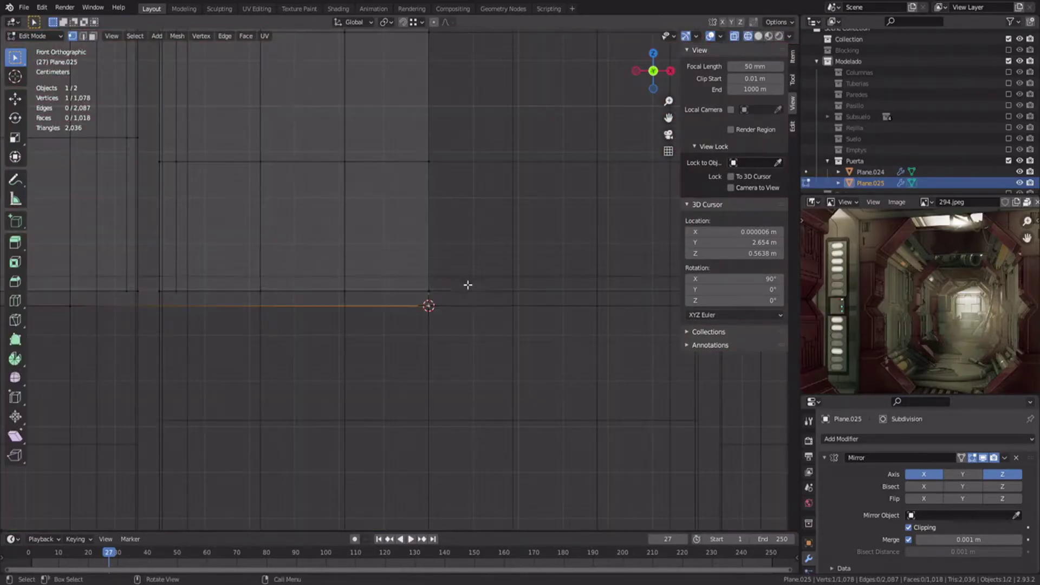
{"action": "key", "text": "shift+s"}
{"action": "left_click", "coordinate": [481, 359]}
{"action": "key", "text": "Tab"}
{"action": "key", "text": "Tab"}
{"action": "key", "text": "shift+z"}
{"action": "mouse_move", "coordinate": [410, 314]}
{"action": "middle_mouse_down"}
{"action": "mouse_move", "coordinate": [431, 318]}
{"action": "mouse_move", "coordinate": [303, 316]}
{"action": "mouse_move", "coordinate": [409, 288]}
{"action": "mouse_move", "coordinate": [373, 309]}
{"action": "mouse_move", "coordinate": [538, 302]}
{"action": "middle_mouse_up"}
Step: Flatten the door half's lower boundary by scaling all its vertices to 0 along Z
{"action": "key", "text": "Tab"}
{"action": "key", "text": "Tab"}
{"action": "key", "text": "2"}
{"action": "left_click", "coordinate": [409, 289], "text": "alt"}
{"action": "key", "text": "KP_1"}
{"action": "key", "text": "shift+z"}
{"action": "left_click_drag", "start_coordinate": [165, 269], "coordinate": [591, 299]}
{"action": "key", "text": "1"}
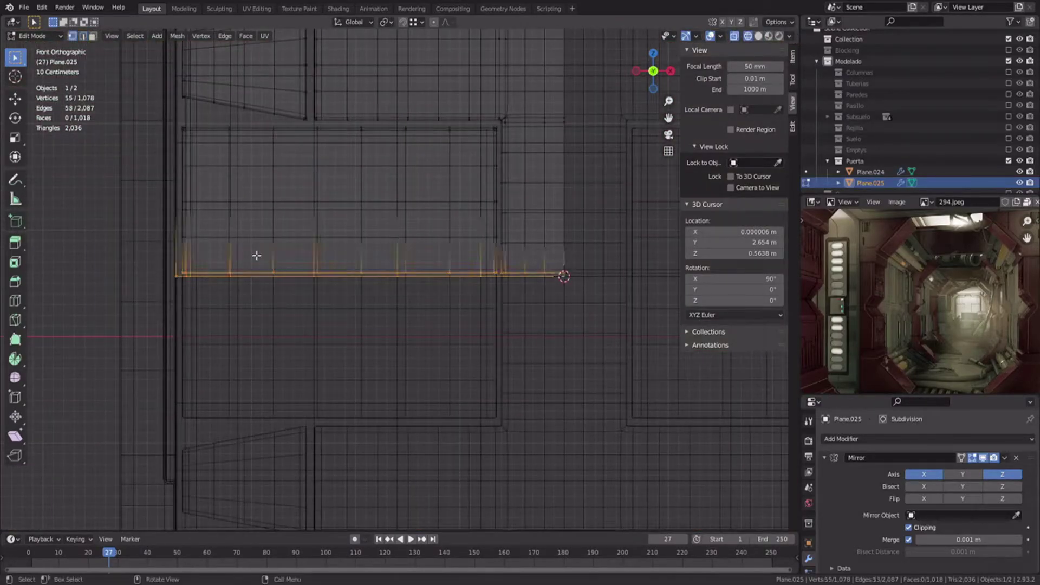
{"action": "key", "text": "s"}
{"action": "key", "text": "z"}
{"action": "key", "text": "0"}
{"action": "key", "text": "Return"}
{"action": "key", "text": "e"}
{"action": "key", "text": "z"}
Step: Subdivide between the slab's front and back lower centre vertices and snap the 3D cursor to the midpoint
{"action": "key", "text": "Tab"}
{"action": "key", "text": "shift+z"}
{"action": "middle_click_drag", "start_coordinate": [569, 282], "coordinate": [445, 301], "text": "shift"}
{"action": "scroll", "coordinate": [445, 301], "scroll_direction": "up", "scroll_amount": 4}
{"action": "key", "text": "shift+z"}
{"action": "key", "text": "Tab"}
{"action": "left_click_drag", "start_coordinate": [490, 276], "coordinate": [525, 310]}
{"action": "mouse_move", "coordinate": [525, 310]}
{"action": "middle_mouse_down"}
{"action": "mouse_move", "coordinate": [450, 329]}
{"action": "mouse_move", "coordinate": [482, 345]}
{"action": "middle_mouse_up"}
{"action": "left_click", "coordinate": [464, 345], "text": "shift"}
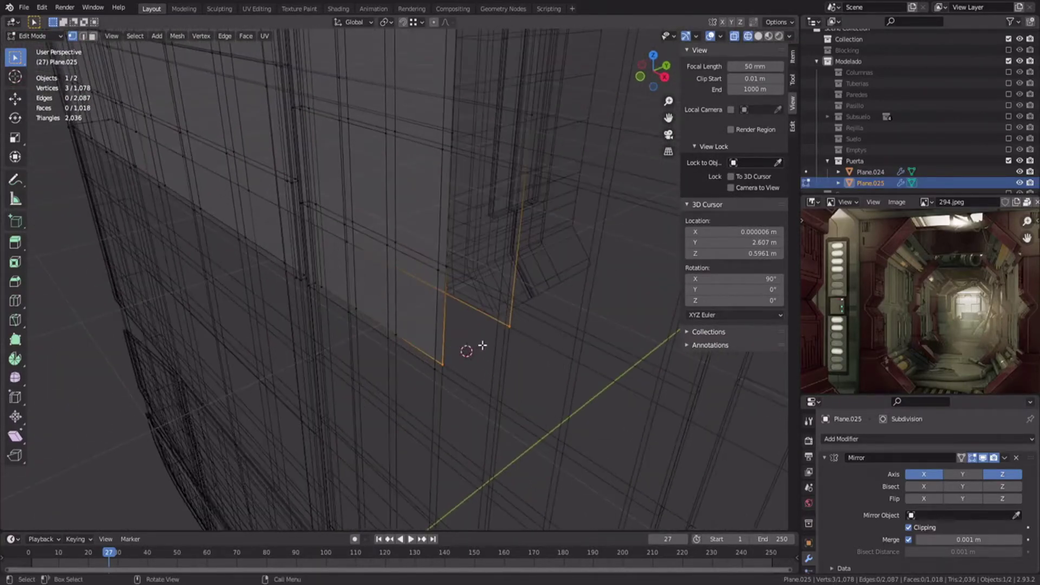
{"action": "right_click", "coordinate": [489, 342]}
{"action": "left_click", "coordinate": [480, 137]}
{"action": "left_click", "coordinate": [482, 381]}
{"action": "key", "text": "x"}
{"action": "left_click", "coordinate": [482, 346]}
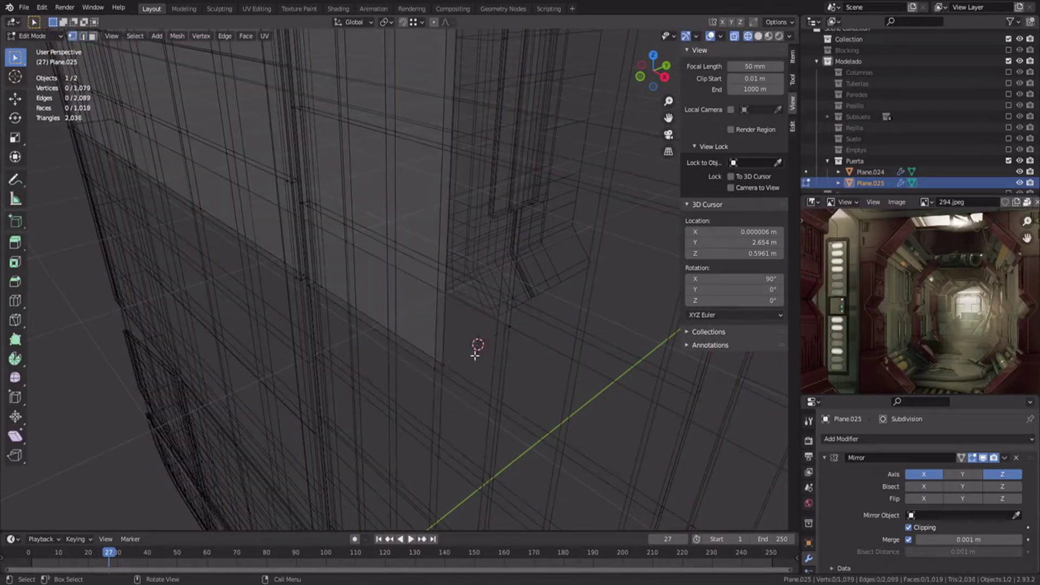
Step: Set the door's origin to the 3D cursor at the middle of its thickness
{"action": "key", "text": "Tab"}
{"action": "right_click", "coordinate": [488, 348]}
{"action": "mouse_move", "coordinate": [490, 350]}
{"action": "left_click", "coordinate": [547, 373]}
Step: Delete the back half of the door slab in top view and enable the Mirror modifier on the Y axis
{"action": "key", "text": "KP_7"}
{"action": "key", "text": "Tab"}
{"action": "scroll", "coordinate": [437, 309], "scroll_direction": "down", "scroll_amount": 4}
{"action": "key", "text": "alt+z"}
{"action": "left_click_drag", "start_coordinate": [251, 217], "coordinate": [579, 287]}
{"action": "key", "text": "x"}
{"action": "left_click", "coordinate": [580, 290]}
{"action": "key", "text": "Tab"}
{"action": "left_click", "coordinate": [962, 474]}
Step: Move the finished door along Y into the opening of the door frame
{"action": "middle_click_drag", "start_coordinate": [492, 356], "coordinate": [367, 250]}
{"action": "scroll", "coordinate": [367, 251], "scroll_direction": "down", "scroll_amount": 3}
{"action": "key", "text": "g"}
{"action": "key", "text": "y"}
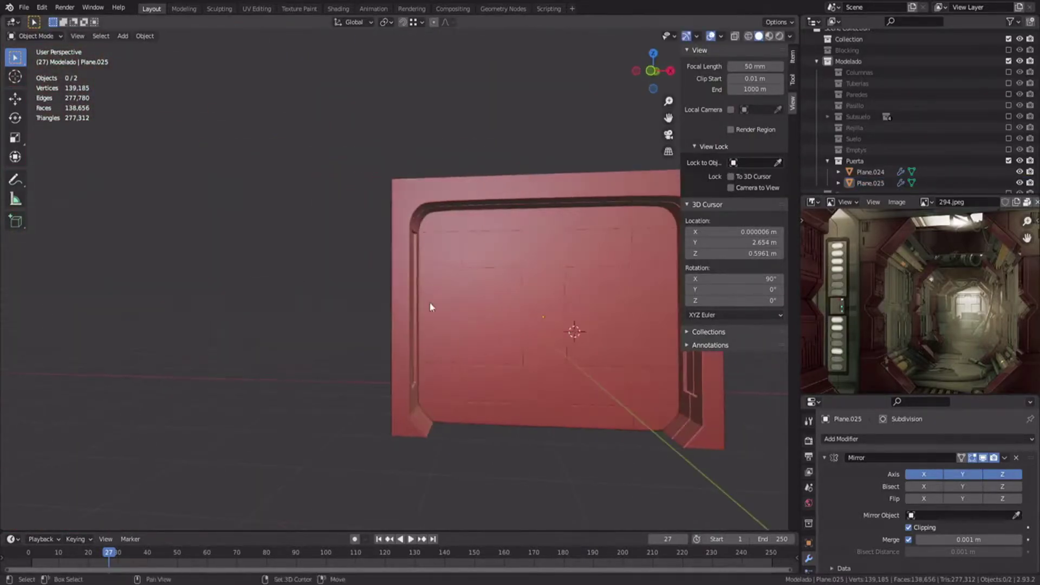
Step: Slide the edge loop along the upper border of the door's small trapezoidal plate
{"action": "middle_click_drag", "start_coordinate": [430, 304], "coordinate": [456, 301]}
{"action": "scroll", "coordinate": [334, 231], "scroll_direction": "up", "scroll_amount": 3}
{"action": "scroll", "coordinate": [457, 301], "scroll_direction": "up", "scroll_amount": 5}
{"action": "left_click", "coordinate": [421, 231]}
{"action": "key", "text": "Tab"}
{"action": "left_click", "coordinate": [459, 206]}
{"action": "left_click", "coordinate": [410, 184], "text": "alt"}
{"action": "key", "text": "g"}
{"action": "key", "text": "g"}
{"action": "left_click", "coordinate": [413, 193]}
Step: Slide the edge loops along the outer side and the lower slanted border of the trapezoidal plate
{"action": "left_click", "coordinate": [234, 230], "text": "alt"}
{"action": "key", "text": "g"}
{"action": "key", "text": "g"}
{"action": "left_click", "coordinate": [274, 230]}
{"action": "left_click", "coordinate": [395, 349], "text": "alt"}
{"action": "key", "text": "g"}
{"action": "key", "text": "g"}
{"action": "left_click", "coordinate": [395, 342]}
{"action": "key", "text": "Tab"}
{"action": "key", "text": "alt+a"}
{"action": "scroll", "coordinate": [385, 333], "scroll_direction": "down", "scroll_amount": 2}
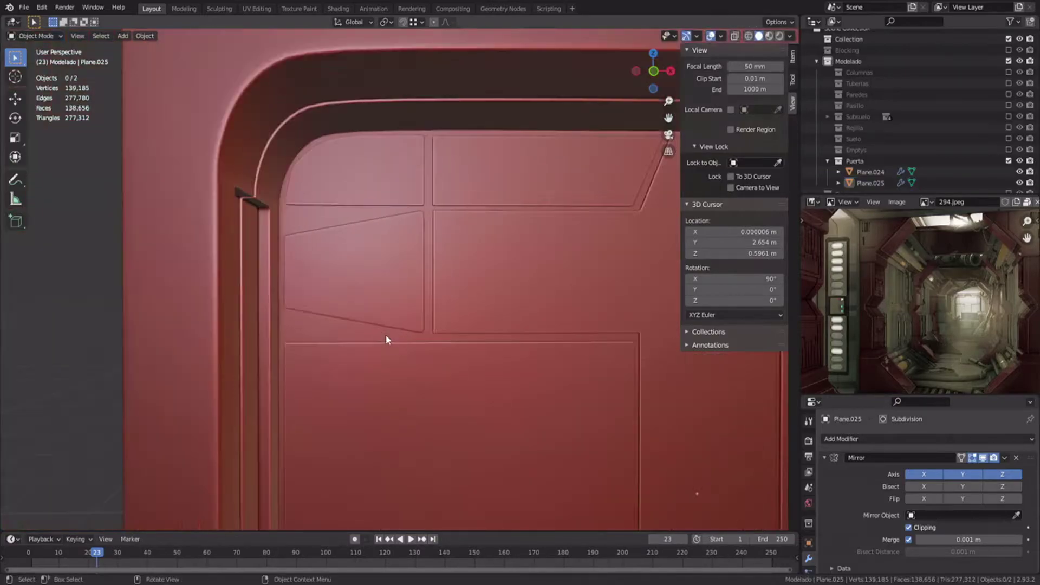
Step: Turn off the viewport display of the door's Mirror and Subdivision modifiers and return to editing its mesh
{"action": "scroll", "coordinate": [386, 333], "scroll_direction": "up", "scroll_amount": 2}
{"action": "left_click", "coordinate": [983, 458]}
{"action": "middle_click_drag", "start_coordinate": [522, 265], "coordinate": [483, 265]}
{"action": "left_click", "coordinate": [824, 458]}
{"action": "key", "text": "Tab"}
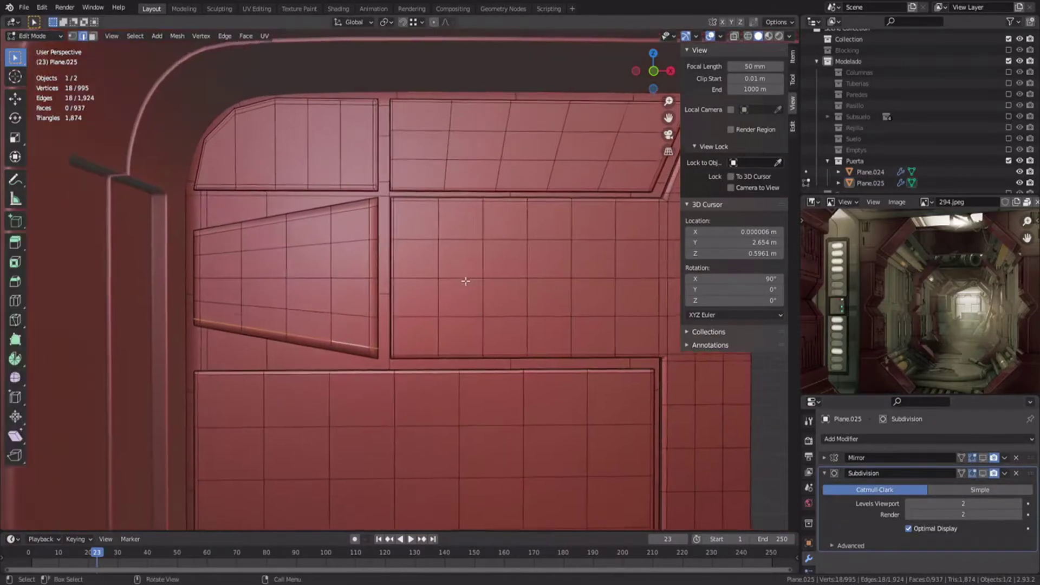
Step: Slide the edge loop along the upper border of the door's central plate
{"action": "scroll", "coordinate": [382, 146], "scroll_direction": "up", "scroll_amount": 3}
{"action": "left_click", "coordinate": [463, 207]}
{"action": "middle_click_drag", "start_coordinate": [487, 220], "coordinate": [397, 218], "text": "shift"}
{"action": "left_click", "coordinate": [433, 178], "text": "alt"}
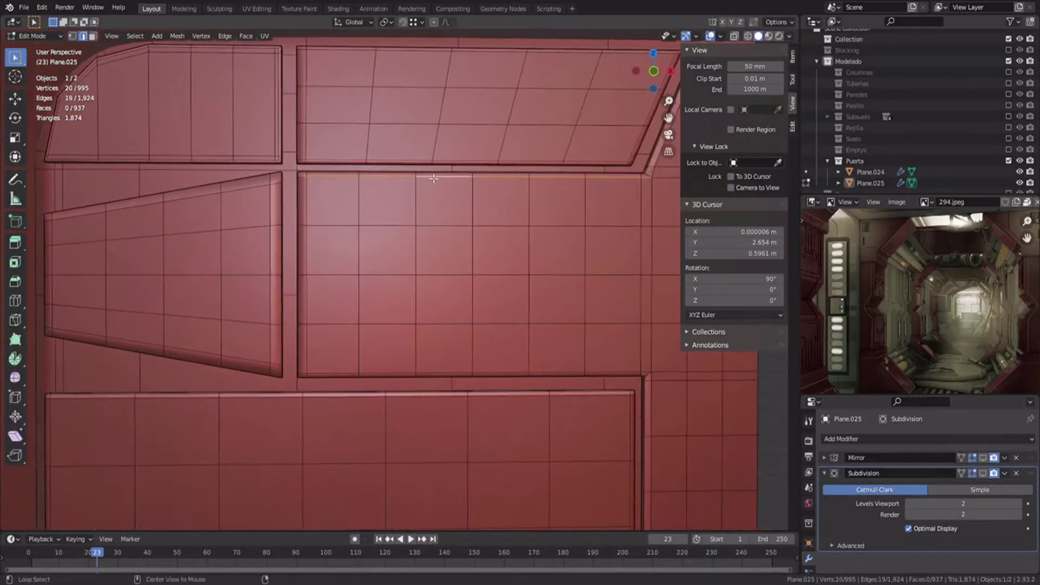
{"action": "middle_click_drag", "start_coordinate": [524, 353], "coordinate": [460, 341], "text": "shift"}
{"action": "middle_click_drag", "start_coordinate": [375, 153], "coordinate": [370, 253], "text": "shift"}
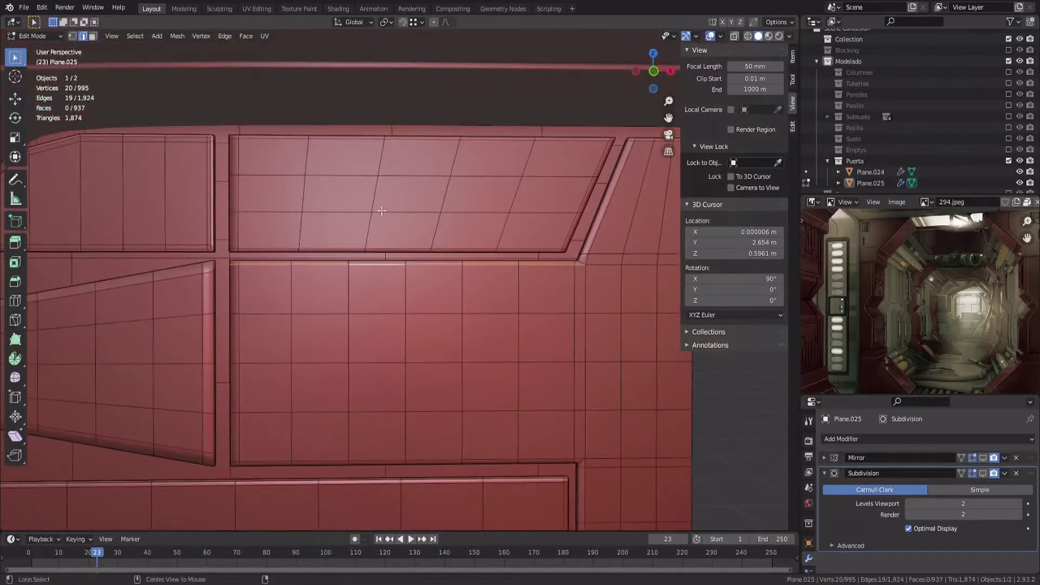
{"action": "key", "text": "g"}
{"action": "left_click", "coordinate": [402, 148]}
Step: Slide the edge loops along the lower and slanted borders of the plate above the central one
{"action": "left_click", "coordinate": [400, 244], "text": "alt"}
{"action": "key", "text": "g"}
{"action": "key", "text": "g"}
{"action": "left_click", "coordinate": [401, 233]}
{"action": "left_click", "coordinate": [565, 230], "text": "alt"}
{"action": "key", "text": "g"}
{"action": "key", "text": "g"}
{"action": "left_click", "coordinate": [562, 227]}
Step: Slide the central plate's slanted edge loop on the other side of the groove
{"action": "middle_click_drag", "start_coordinate": [562, 228], "coordinate": [511, 255], "text": "shift"}
{"action": "left_click", "coordinate": [563, 218], "text": "alt"}
{"action": "key", "text": "g"}
{"action": "key", "text": "g"}
{"action": "left_click", "coordinate": [566, 218]}
Step: Slide the edge loops along the upper border and both side borders of the large lower plate
{"action": "middle_click_drag", "start_coordinate": [356, 364], "coordinate": [477, 181], "text": "shift"}
{"action": "left_click", "coordinate": [583, 318], "text": "alt"}
{"action": "key", "text": "g"}
{"action": "key", "text": "g"}
{"action": "left_click", "coordinate": [588, 323]}
{"action": "left_click", "coordinate": [613, 327], "text": "alt"}
{"action": "key", "text": "g"}
{"action": "key", "text": "g"}
{"action": "left_click", "coordinate": [609, 327]}
{"action": "left_click", "coordinate": [104, 330], "text": "alt"}
{"action": "key", "text": "g"}
{"action": "key", "text": "g"}
{"action": "left_click", "coordinate": [107, 328]}
Step: Slide the vertical and horizontal edge loops meeting at the central plate's inner corner above the lower plate
{"action": "middle_click_drag", "start_coordinate": [429, 512], "coordinate": [418, 398], "text": "shift"}
{"action": "middle_click_drag", "start_coordinate": [629, 216], "coordinate": [520, 318], "text": "shift"}
{"action": "left_click", "coordinate": [519, 318], "text": "alt"}
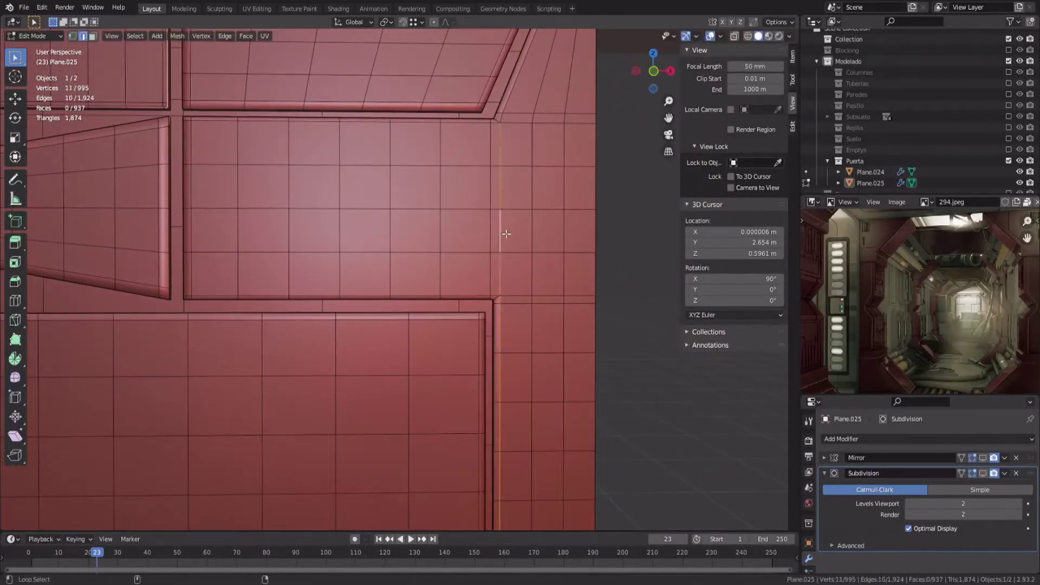
{"action": "left_click", "coordinate": [539, 299]}
{"action": "left_click", "coordinate": [513, 292], "text": "alt"}
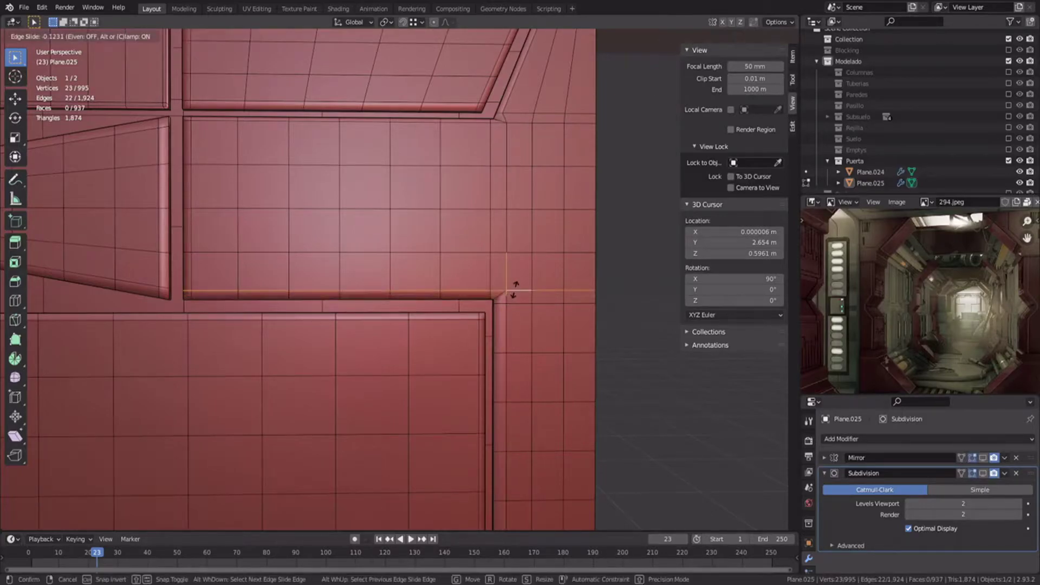
{"action": "left_click", "coordinate": [514, 293]}
Step: Adjust the edge loops at the central plate's upper corner and restore the Mirror and Subdivision display
{"action": "middle_click_drag", "start_coordinate": [513, 292], "coordinate": [500, 340], "text": "shift"}
{"action": "left_click", "coordinate": [461, 178], "text": "alt"}
{"action": "left_click", "coordinate": [502, 176]}
{"action": "left_click", "coordinate": [509, 139], "text": "alt"}
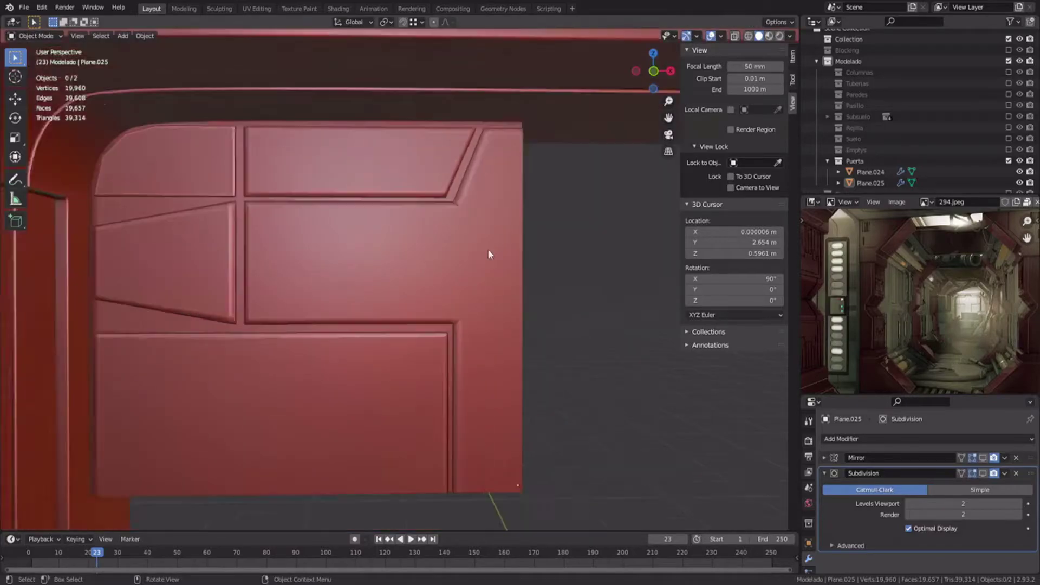
{"action": "scroll", "coordinate": [488, 253], "scroll_direction": "down", "scroll_amount": 2}
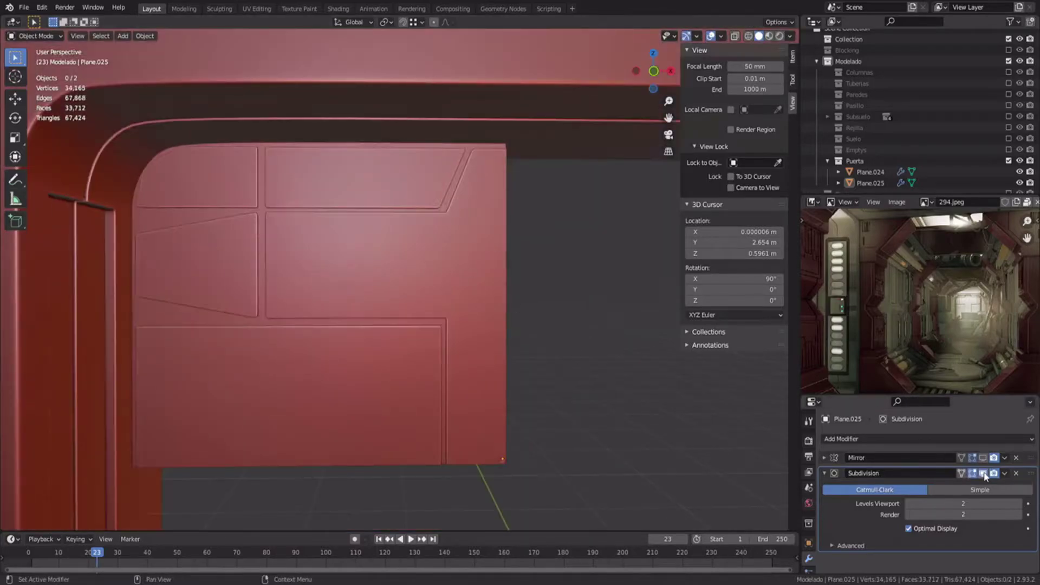
{"action": "middle_click_drag", "start_coordinate": [455, 285], "coordinate": [419, 323]}
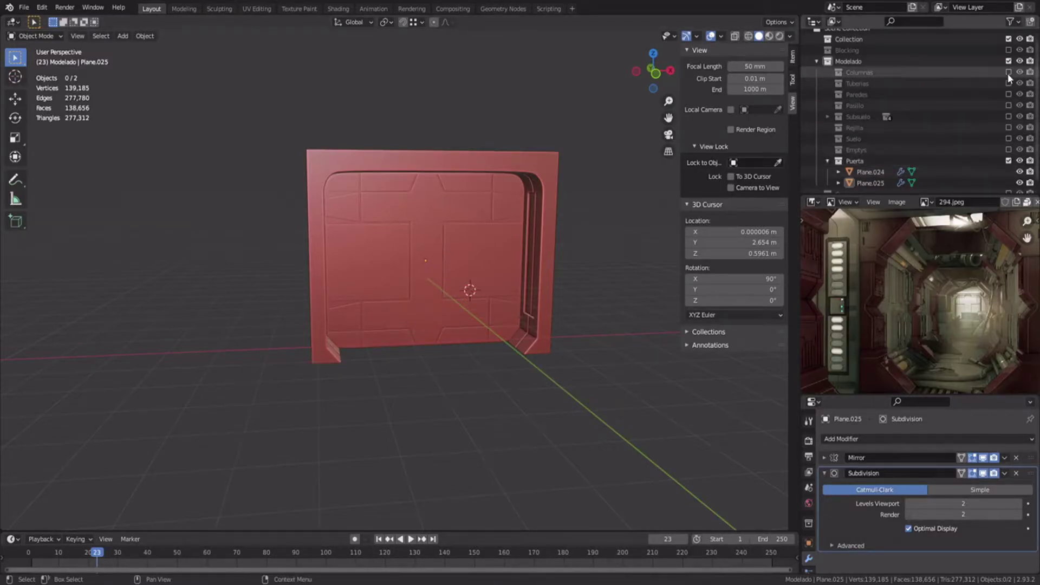
Step: Re-enable the corridor collections from Columnas to Emptys and parent the door to its frame
{"action": "left_click_drag", "start_coordinate": [1008, 73], "coordinate": [1008, 150]}
{"action": "middle_click_drag", "start_coordinate": [474, 275], "coordinate": [393, 254]}
{"action": "left_click", "coordinate": [447, 244]}
{"action": "left_click", "coordinate": [492, 238], "text": "shift"}
{"action": "key", "text": "ctrl+p"}
{"action": "left_click", "coordinate": [492, 238]}
Step: Duplicate the end floor section along Y beyond the corridor and shift the copy another 0.053 m along Y
{"action": "middle_click_drag", "start_coordinate": [574, 212], "coordinate": [411, 311]}
{"action": "left_click", "coordinate": [378, 366]}
{"action": "mouse_move", "coordinate": [374, 364]}
{"action": "middle_mouse_down"}
{"action": "mouse_move", "coordinate": [383, 391]}
{"action": "mouse_move", "coordinate": [388, 356]}
{"action": "middle_mouse_up"}
{"action": "key", "text": "shift+d"}
{"action": "key", "text": "y"}
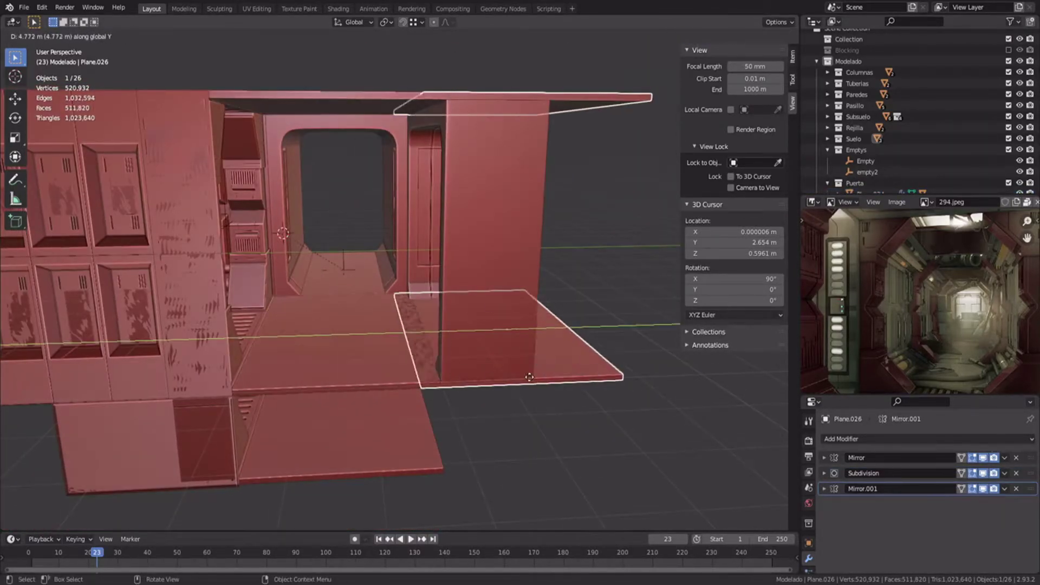
{"action": "left_click", "coordinate": [517, 377]}
{"action": "scroll", "coordinate": [450, 326], "scroll_direction": "up", "scroll_amount": 5}
{"action": "middle_click_drag", "start_coordinate": [450, 326], "coordinate": [462, 260], "text": "shift"}
{"action": "key", "text": "g"}
{"action": "key", "text": "y"}
{"action": "left_click", "coordinate": [475, 371]}
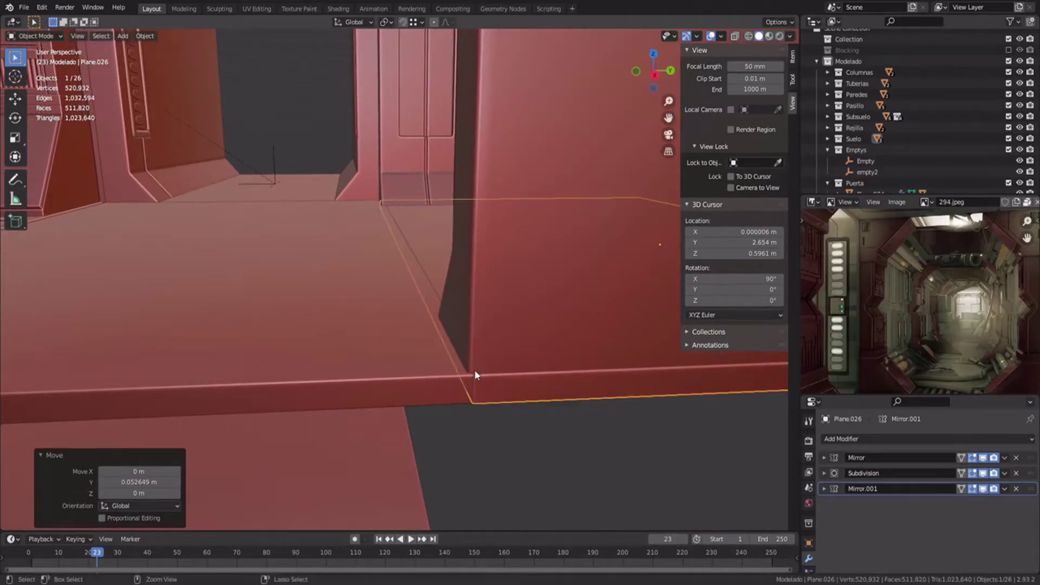
Step: Adjust the door frame and the duplicated floor section along Y so that their ends line up
{"action": "left_click", "coordinate": [483, 363]}
{"action": "key", "text": "g"}
{"action": "key", "text": "y"}
{"action": "left_click", "coordinate": [530, 372]}
{"action": "left_click", "coordinate": [528, 381]}
{"action": "key", "text": "g"}
{"action": "key", "text": "y"}
{"action": "left_click", "coordinate": [494, 380]}
{"action": "left_click", "coordinate": [523, 362]}
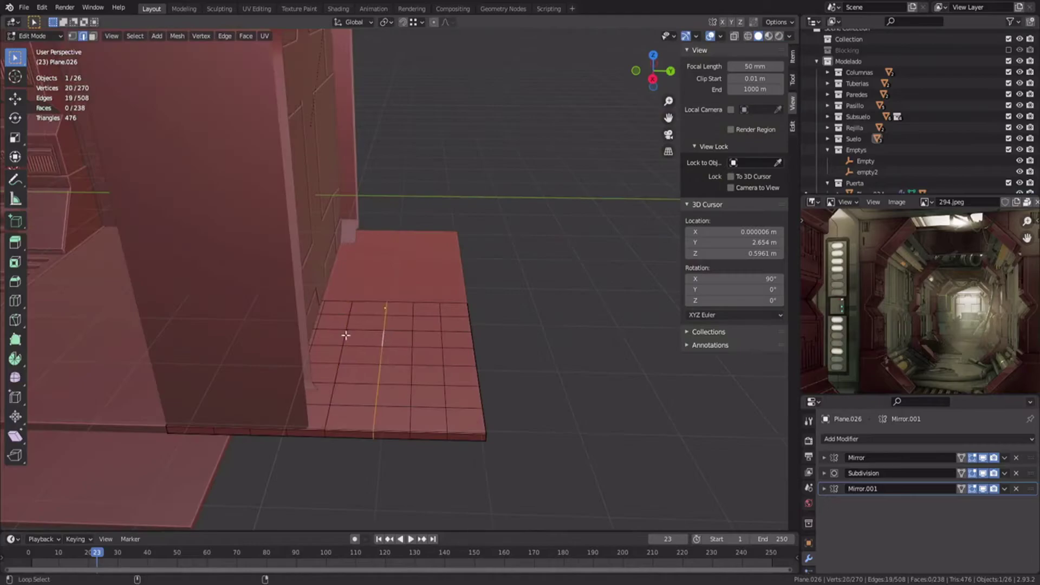
Step: Remove the redundant edge loops across the duplicated floor slab and merge all its vertices by distance
{"action": "middle_click_drag", "start_coordinate": [444, 334], "coordinate": [437, 322]}
{"action": "left_click", "coordinate": [346, 355], "text": "alt"}
{"action": "middle_click_drag", "start_coordinate": [346, 356], "coordinate": [364, 315]}
{"action": "left_click", "coordinate": [301, 310], "text": "alt"}
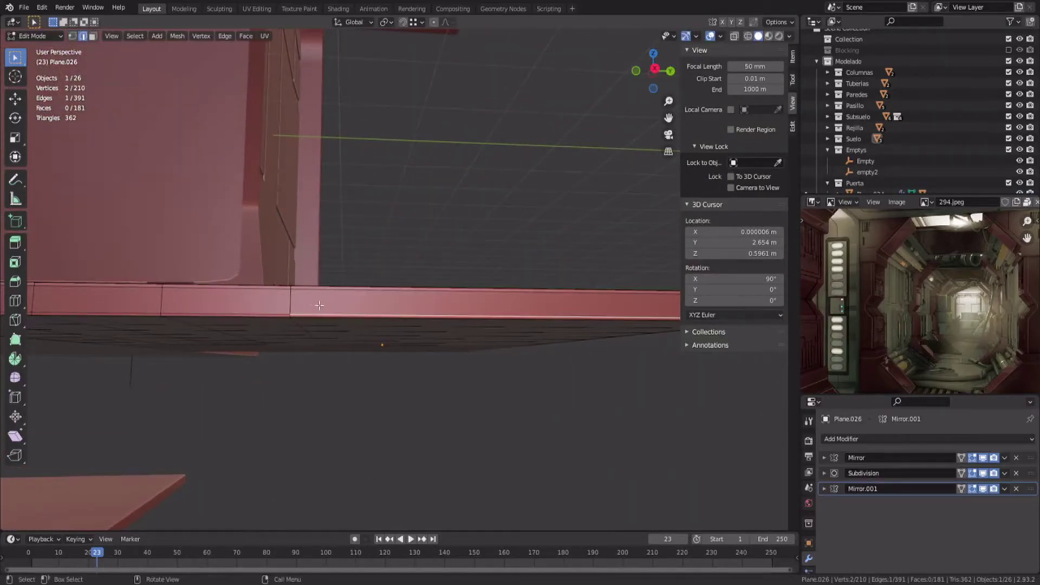
{"action": "key", "text": "1"}
{"action": "key", "text": "a"}
{"action": "right_click", "coordinate": [319, 305]}
{"action": "mouse_move", "coordinate": [318, 492]}
{"action": "left_click", "coordinate": [372, 536]}
Step: Delete the face loop across the duplicated floor slab in wireframe display
{"action": "middle_click_drag", "start_coordinate": [369, 357], "coordinate": [413, 414]}
{"action": "scroll", "coordinate": [363, 401], "scroll_direction": "down", "scroll_amount": 4}
{"action": "key", "text": "3"}
{"action": "key", "text": "shift+z"}
{"action": "left_click", "coordinate": [349, 417], "text": "alt"}
{"action": "key", "text": "x"}
{"action": "left_click", "coordinate": [334, 435]}
{"action": "key", "text": "shift+z"}
{"action": "middle_click_drag", "start_coordinate": [335, 420], "coordinate": [350, 389]}
Step: Bridge the two open edge loops of the floor slab with LoopTools
{"action": "key", "text": "2"}
{"action": "left_click", "coordinate": [824, 458]}
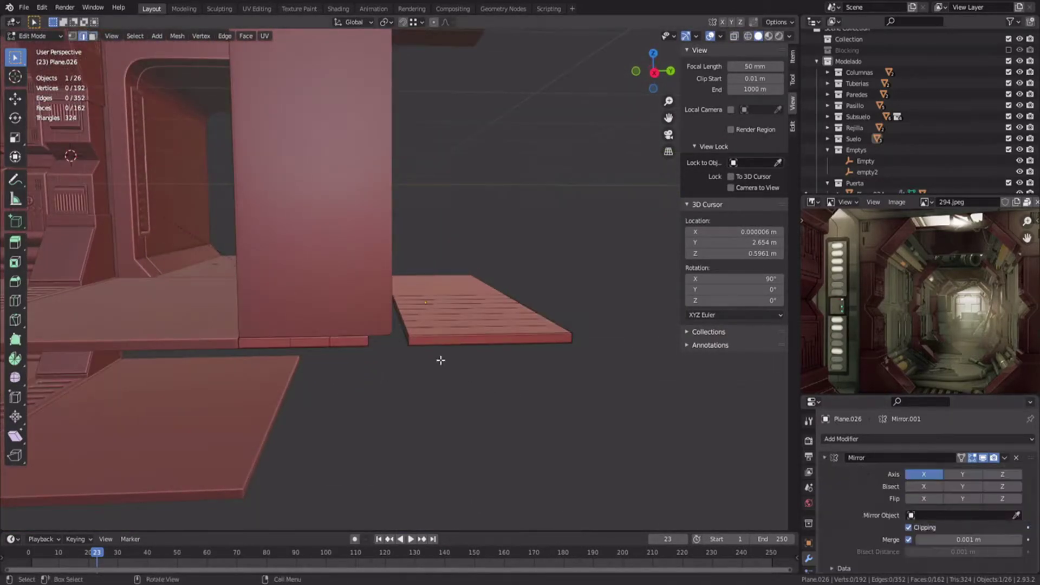
{"action": "middle_click_drag", "start_coordinate": [405, 321], "coordinate": [347, 332]}
{"action": "right_click", "coordinate": [334, 317]}
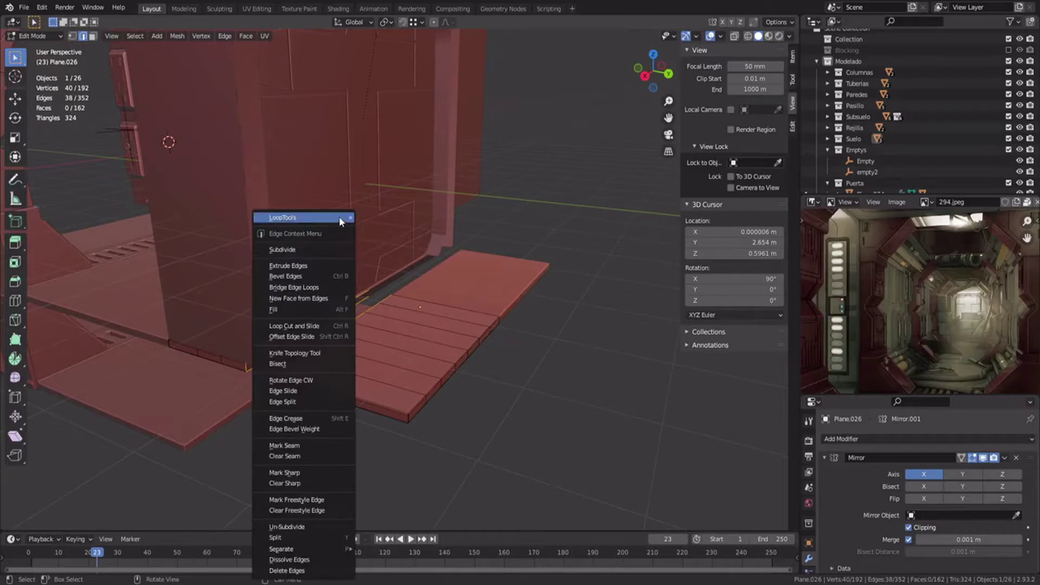
{"action": "mouse_move", "coordinate": [341, 223]}
{"action": "left_click", "coordinate": [373, 218]}
{"action": "key", "text": "alt+a"}
Step: Move the floor slab's far-end vertices along Y toward the door frame
{"action": "middle_click_drag", "start_coordinate": [331, 343], "coordinate": [401, 352]}
{"action": "left_click", "coordinate": [401, 348], "text": "alt"}
{"action": "key", "text": "1"}
{"action": "left_click_drag", "start_coordinate": [495, 228], "coordinate": [579, 410]}
{"action": "key", "text": "g"}
{"action": "key", "text": "y"}
{"action": "left_click", "coordinate": [369, 418]}
{"action": "key", "text": "Tab"}
Step: Select the door frame and isolate it in local view
{"action": "left_click", "coordinate": [362, 381]}
{"action": "key", "text": "Tab"}
{"action": "middle_click_drag", "start_coordinate": [361, 381], "coordinate": [346, 324]}
{"action": "key", "text": "Tab"}
{"action": "key", "text": "KP_Divide"}
{"action": "left_click", "coordinate": [331, 269]}
{"action": "middle_click_drag", "start_coordinate": [332, 270], "coordinate": [379, 275]}
Step: Flatten the frame's outer border loops to 0 along Y and move them inward 0.549 m along Y
{"action": "key", "text": "KP_7"}
{"action": "key", "text": "Tab"}
{"action": "left_click", "coordinate": [362, 224], "text": "alt"}
{"action": "middle_click_drag", "start_coordinate": [362, 224], "coordinate": [472, 237]}
{"action": "left_click", "coordinate": [473, 237], "text": "alt+shift"}
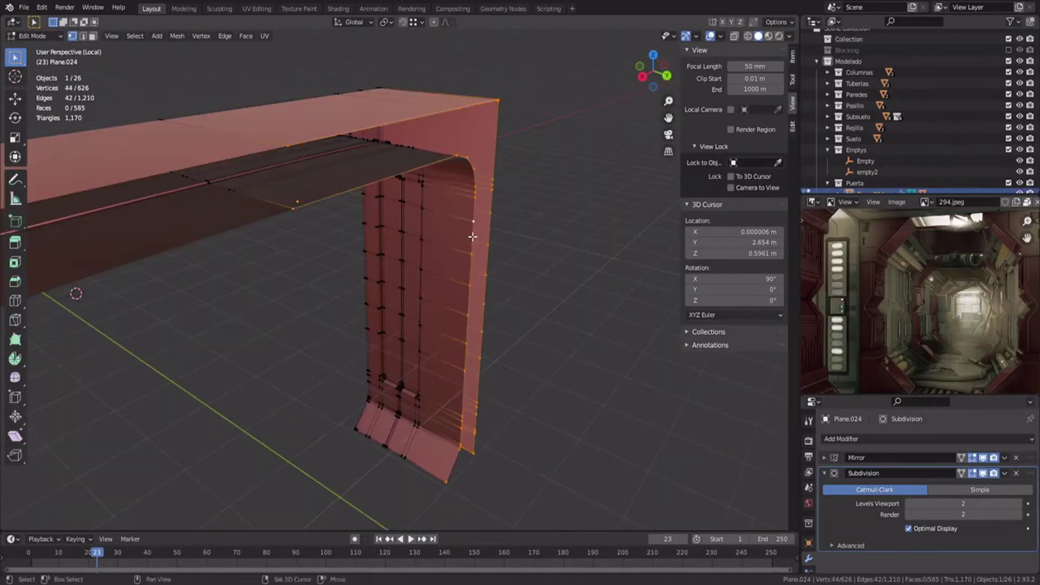
{"action": "key", "text": "0"}
{"action": "key", "text": "Return"}
{"action": "key", "text": "g"}
{"action": "key", "text": "y"}
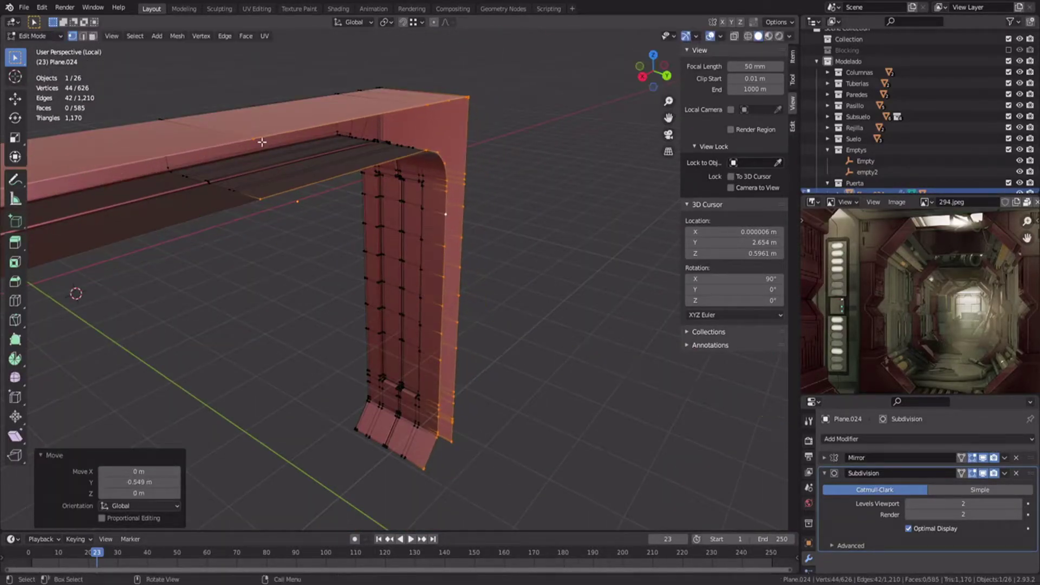
Step: Snap the 3D cursor midway between the two upper centre vertices on the frame's open border
{"action": "left_click", "coordinate": [260, 200]}
{"action": "right_click", "coordinate": [227, 354]}
{"action": "key", "text": "shift+s"}
{"action": "left_click", "coordinate": [382, 359]}
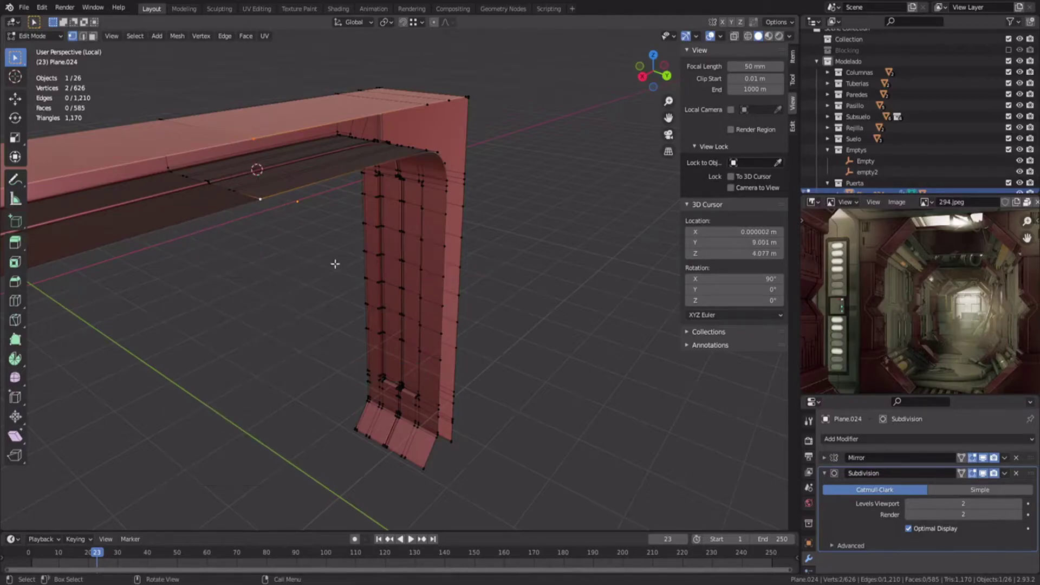
Step: Set the door frame's origin to the 3D cursor and enable the Y axis on its mirror modifier
{"action": "key", "text": "Tab"}
{"action": "right_click", "coordinate": [312, 222]}
{"action": "left_click", "coordinate": [362, 248]}
{"action": "mouse_move", "coordinate": [361, 255]}
{"action": "middle_mouse_down"}
{"action": "mouse_move", "coordinate": [223, 254]}
{"action": "mouse_move", "coordinate": [346, 260]}
{"action": "middle_mouse_up"}
{"action": "left_click", "coordinate": [825, 458]}
{"action": "left_click", "coordinate": [1002, 475]}
{"action": "key", "text": "ctrl+a"}
{"action": "left_click", "coordinate": [522, 279]}
{"action": "left_click", "coordinate": [1002, 474]}
{"action": "left_click", "coordinate": [963, 474]}
{"action": "left_click", "coordinate": [563, 309]}
Step: Leave local view and remove the extra Mirror.001 modifier from the floor slab beneath the door frame
{"action": "middle_click_drag", "start_coordinate": [442, 287], "coordinate": [120, 231]}
{"action": "key", "text": "KP_Divide"}
{"action": "left_click", "coordinate": [351, 259]}
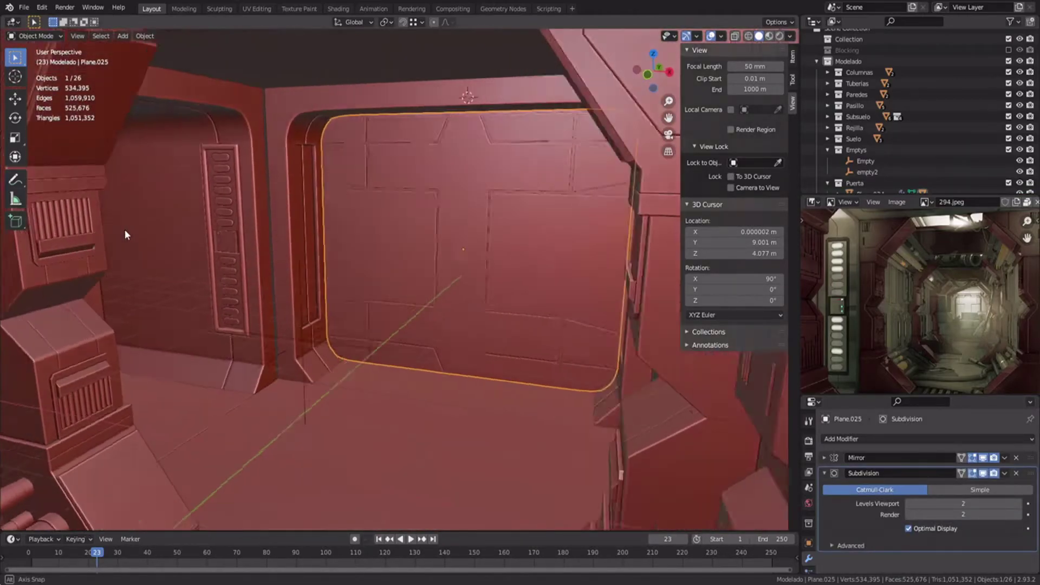
{"action": "scroll", "coordinate": [119, 229], "scroll_direction": "down", "scroll_amount": 6}
{"action": "mouse_move", "coordinate": [285, 232]}
{"action": "middle_mouse_down"}
{"action": "mouse_move", "coordinate": [262, 214]}
{"action": "mouse_move", "coordinate": [290, 237]}
{"action": "middle_mouse_up"}
{"action": "scroll", "coordinate": [325, 206], "scroll_direction": "up", "scroll_amount": 5}
{"action": "left_click", "coordinate": [390, 168]}
{"action": "middle_click_drag", "start_coordinate": [391, 167], "coordinate": [394, 139]}
{"action": "left_click", "coordinate": [1016, 458]}
{"action": "key", "text": "ctrl+z"}
{"action": "mouse_move", "coordinate": [520, 239]}
{"action": "middle_mouse_down"}
{"action": "mouse_move", "coordinate": [329, 312]}
{"action": "mouse_move", "coordinate": [514, 239]}
{"action": "middle_mouse_up"}
{"action": "scroll", "coordinate": [843, 502], "scroll_direction": "down", "scroll_amount": 3}
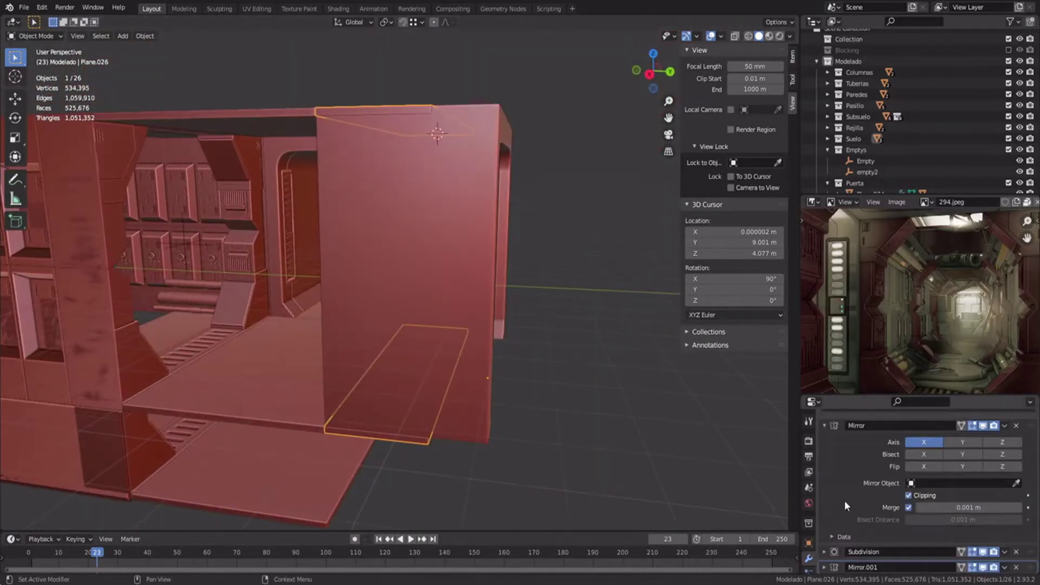
{"action": "left_click", "coordinate": [1016, 567]}
Step: Add an edge loop across the floor slab beneath the door frame and save the file
{"action": "middle_click_drag", "start_coordinate": [520, 293], "coordinate": [487, 352]}
{"action": "key", "text": "Tab"}
{"action": "scroll", "coordinate": [440, 382], "scroll_direction": "up", "scroll_amount": 4}
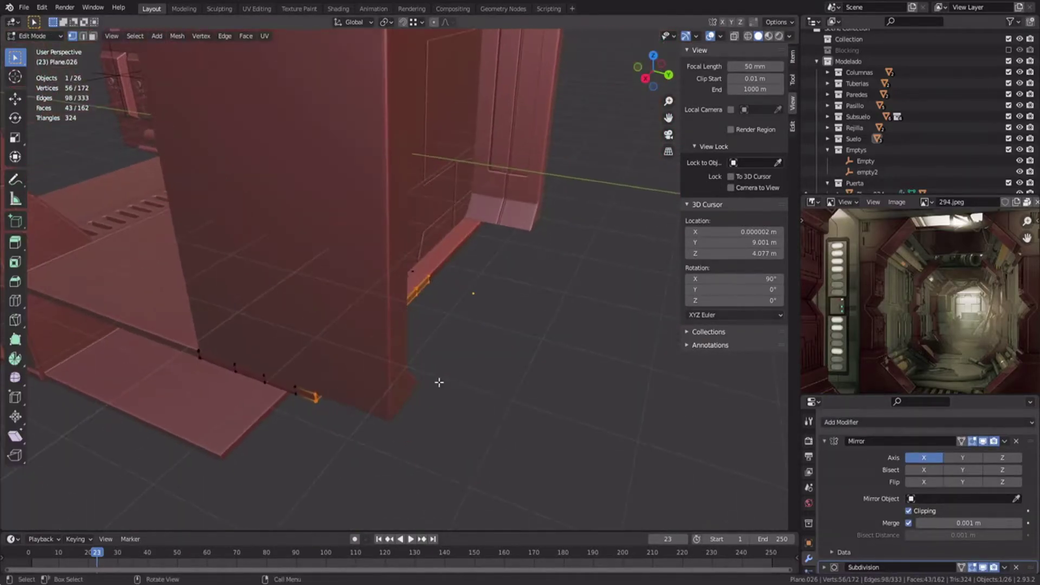
{"action": "left_click", "coordinate": [425, 387]}
{"action": "key", "text": "ctrl+r"}
{"action": "left_click", "coordinate": [457, 308]}
{"action": "middle_click_drag", "start_coordinate": [425, 387], "coordinate": [466, 369]}
{"action": "key", "text": "Tab"}
{"action": "key", "text": "ctrl+s"}
Step: Select the vertices of the floor slab's outer section in wireframe and delete them
{"action": "left_click", "coordinate": [378, 314]}
{"action": "key", "text": "Tab"}
{"action": "key", "text": "Tab"}
{"action": "left_click", "coordinate": [499, 359]}
{"action": "left_click", "coordinate": [467, 369]}
{"action": "key", "text": "Tab"}
{"action": "key", "text": "shift+z"}
{"action": "left_click_drag", "start_coordinate": [464, 247], "coordinate": [587, 395]}
{"action": "key", "text": "x"}
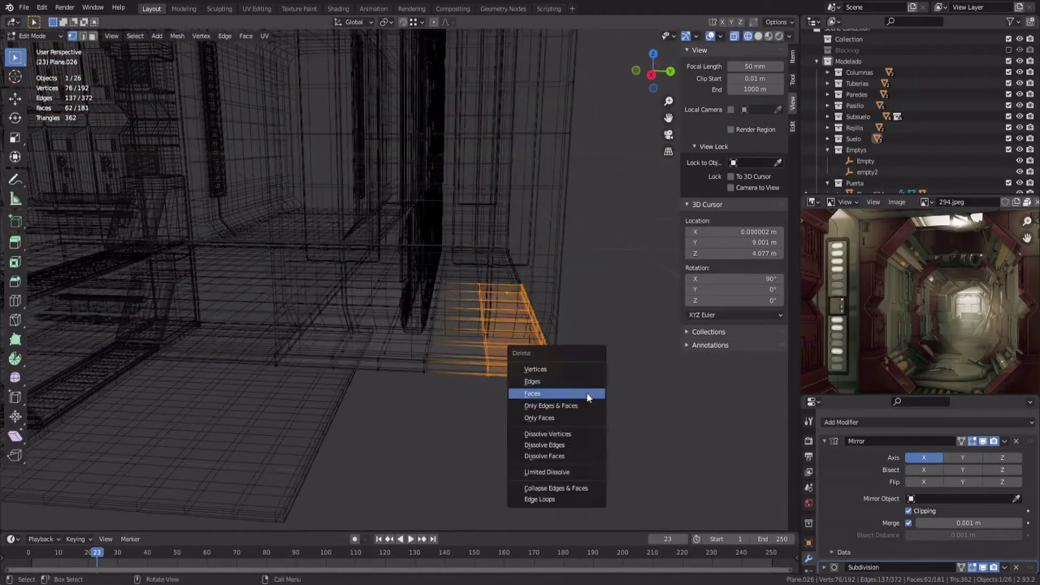
{"action": "left_click", "coordinate": [545, 370]}
Step: Enable the Y axis on the floor slab's mirror modifier and join the slab to the door frame
{"action": "key", "text": "Tab"}
{"action": "key", "text": "Tab"}
{"action": "left_click", "coordinate": [437, 338], "text": "alt"}
{"action": "left_click", "coordinate": [475, 361]}
{"action": "left_click", "coordinate": [962, 457]}
{"action": "key", "text": "Tab"}
{"action": "left_click", "coordinate": [495, 356], "text": "shift"}
{"action": "key", "text": "ctrl+j"}
{"action": "key", "text": "Tab"}
{"action": "middle_click_drag", "start_coordinate": [495, 353], "coordinate": [491, 307], "text": "shift"}
{"action": "scroll", "coordinate": [450, 307], "scroll_direction": "up", "scroll_amount": 2}
{"action": "key", "text": "alt+a"}
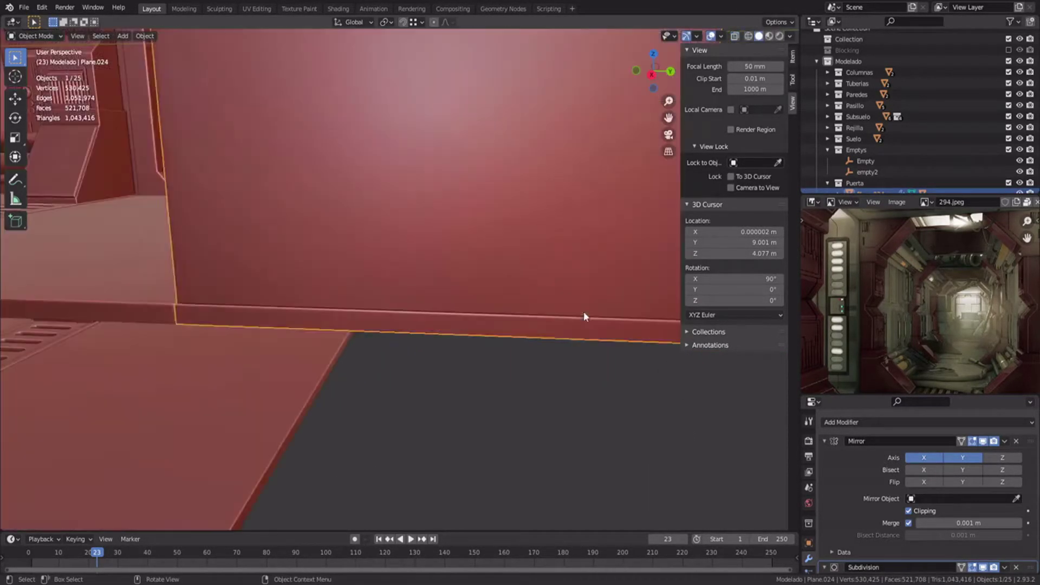
Step: Duplicate the corridor light panel with its mirror empty about 6.5 m along X and rotate the copies 90° about Z
{"action": "scroll", "coordinate": [457, 375], "scroll_direction": "down", "scroll_amount": 5}
{"action": "middle_click_drag", "start_coordinate": [457, 375], "coordinate": [384, 363]}
{"action": "middle_click_drag", "start_coordinate": [430, 333], "coordinate": [359, 282]}
{"action": "scroll", "coordinate": [360, 282], "scroll_direction": "up", "scroll_amount": 4}
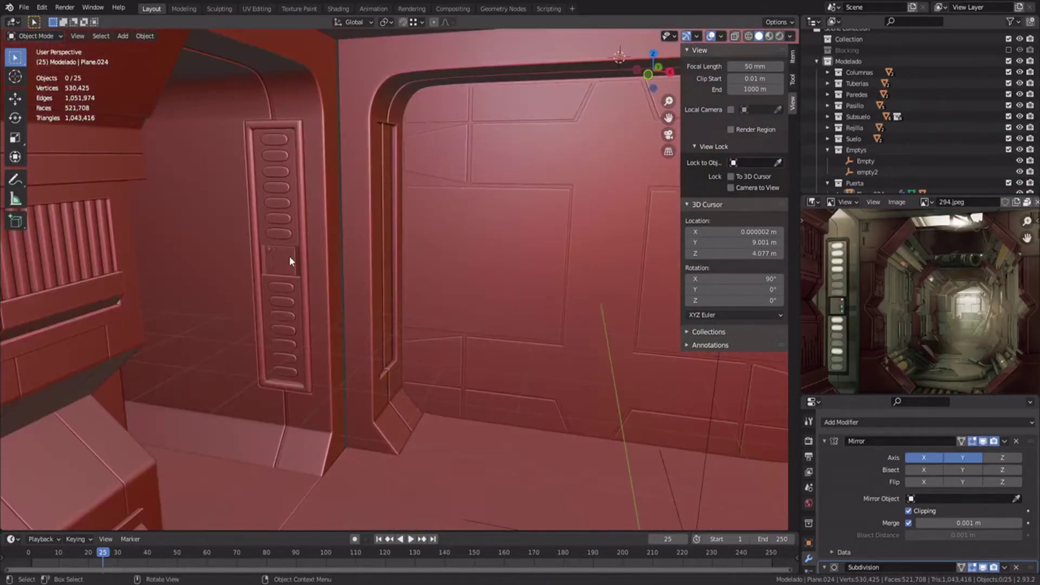
{"action": "left_click", "coordinate": [290, 255]}
{"action": "left_click", "coordinate": [299, 248], "text": "shift"}
{"action": "scroll", "coordinate": [297, 255], "scroll_direction": "down", "scroll_amount": 6}
{"action": "key", "text": "z"}
{"action": "key", "text": "z"}
{"action": "mouse_move", "coordinate": [433, 305]}
{"action": "middle_mouse_down"}
{"action": "mouse_move", "coordinate": [348, 309]}
{"action": "mouse_move", "coordinate": [356, 322]}
{"action": "middle_mouse_up"}
{"action": "scroll", "coordinate": [348, 310], "scroll_direction": "up", "scroll_amount": 4}
{"action": "left_click", "coordinate": [347, 320], "text": "shift"}
{"action": "key", "text": "shift+d"}
{"action": "key", "text": "x"}
{"action": "left_click", "coordinate": [412, 422]}
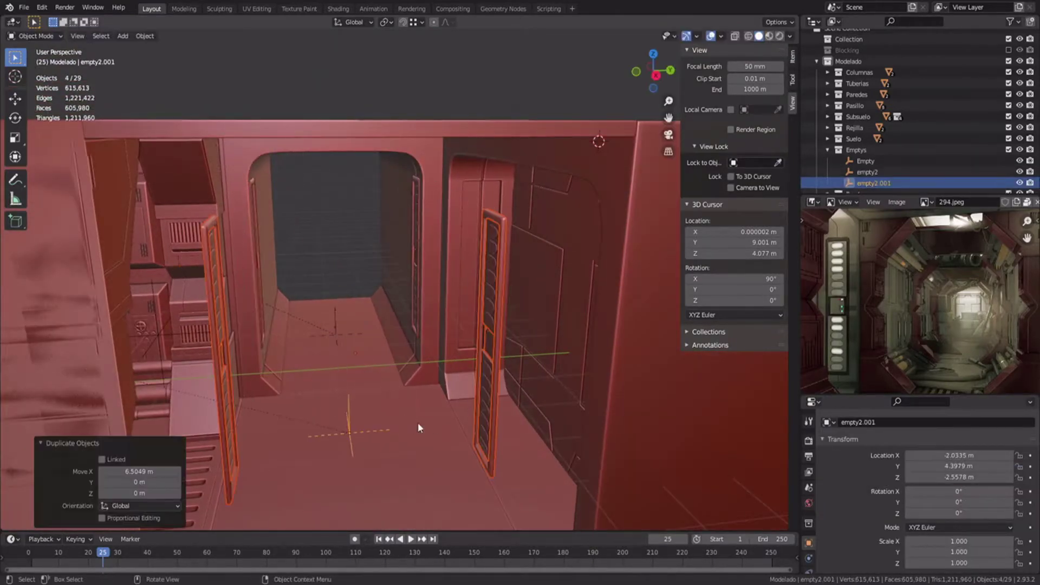
{"action": "type", "text": "rz90"}
{"action": "key", "text": "Return"}
Step: Try to rotate the duplicated panel frame about Z after toggling the viewport display of its modifiers
{"action": "left_click", "coordinate": [364, 388]}
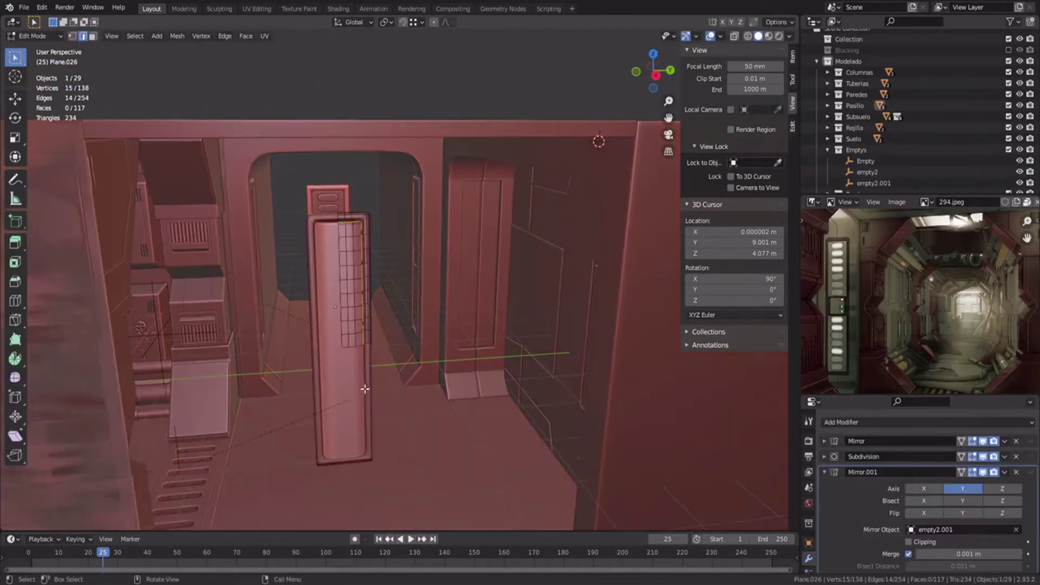
{"action": "left_click", "coordinate": [983, 441]}
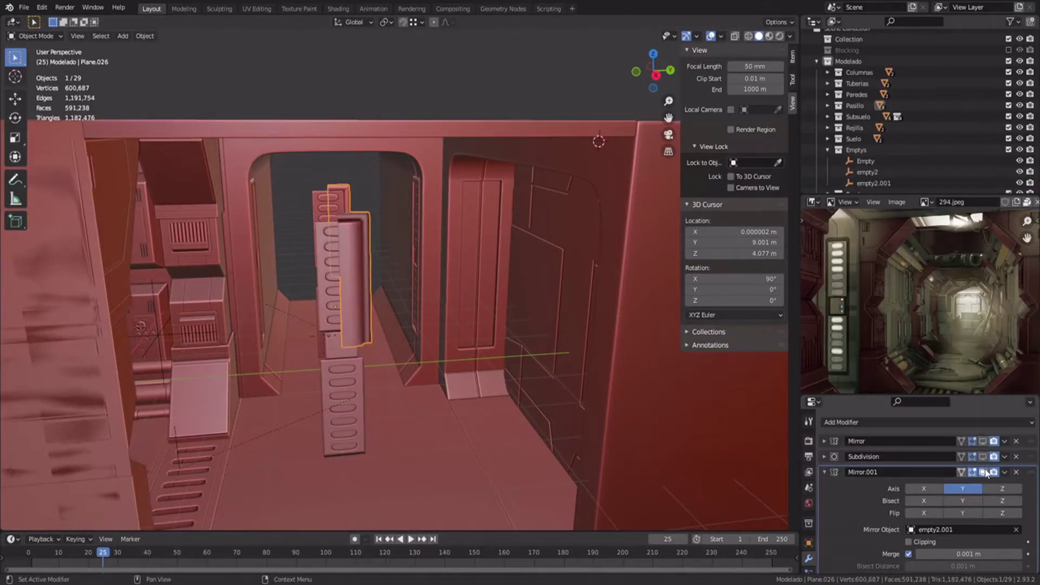
{"action": "scroll", "coordinate": [828, 461], "scroll_direction": "down", "scroll_amount": 1}
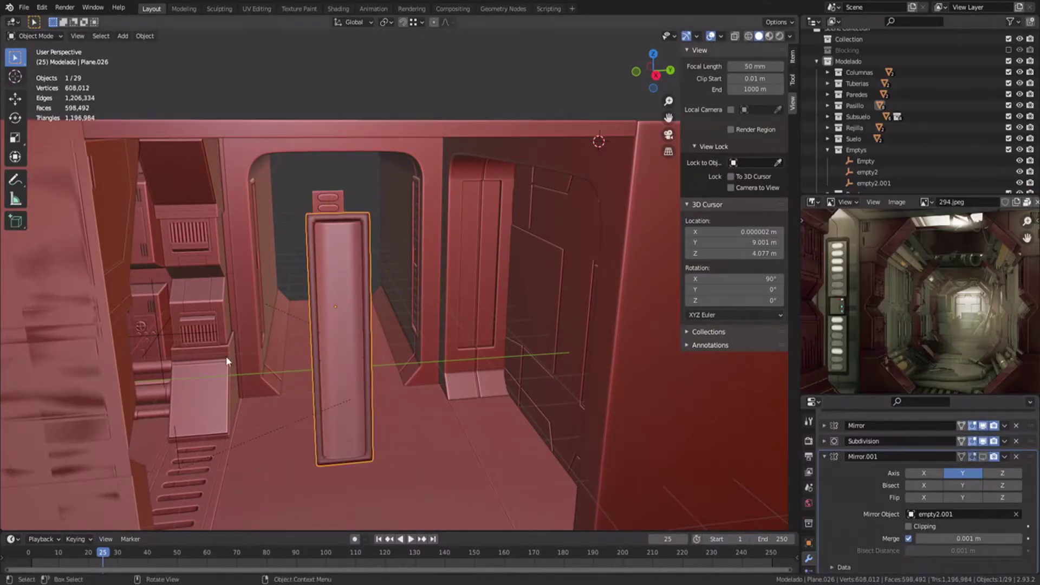
{"action": "middle_click_drag", "start_coordinate": [230, 355], "coordinate": [233, 354]}
{"action": "key", "text": "r"}
{"action": "key", "text": "z"}
{"action": "key", "text": "1"}
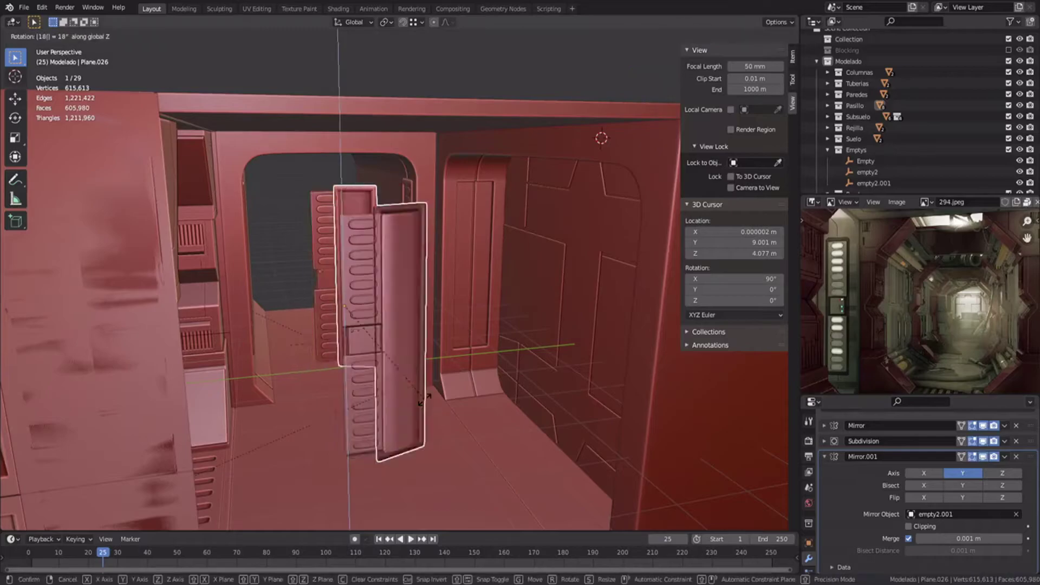
{"action": "right_click", "coordinate": [424, 400]}
{"action": "scroll", "coordinate": [426, 398], "scroll_direction": "down", "scroll_amount": 3}
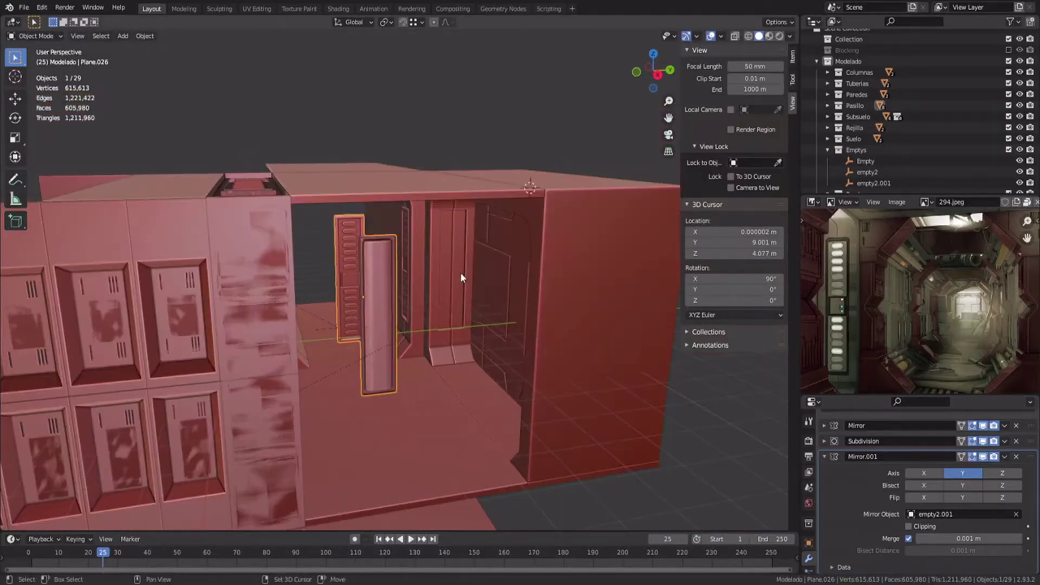
{"action": "left_click", "coordinate": [491, 273], "text": "shift"}
{"action": "key", "text": "KP_Divide"}
{"action": "left_click", "coordinate": [337, 289]}
{"action": "mouse_move", "coordinate": [337, 288]}
{"action": "middle_mouse_down"}
{"action": "mouse_move", "coordinate": [350, 292]}
{"action": "mouse_move", "coordinate": [287, 304]}
{"action": "mouse_move", "coordinate": [293, 313]}
{"action": "mouse_move", "coordinate": [262, 275]}
{"action": "middle_mouse_up"}
{"action": "key", "text": "a"}
{"action": "key", "text": "KP_Divide"}
{"action": "left_click", "coordinate": [238, 261], "text": "shift"}
{"action": "left_click", "coordinate": [238, 248], "text": "shift"}
{"action": "key", "text": "g"}
{"action": "right_click", "coordinate": [538, 245]}
Step: Delete the duplicated light panel parts and their mirror empty
{"action": "left_click", "coordinate": [273, 287]}
{"action": "key", "text": "shift+z"}
{"action": "left_click_drag", "start_coordinate": [229, 220], "coordinate": [292, 309]}
{"action": "key", "text": "Delete"}
{"action": "mouse_move", "coordinate": [263, 308]}
{"action": "middle_mouse_down"}
{"action": "mouse_move", "coordinate": [245, 308]}
{"action": "mouse_move", "coordinate": [197, 359]}
{"action": "middle_mouse_up"}
{"action": "key", "text": "shift+z"}
{"action": "left_click", "coordinate": [159, 369]}
{"action": "key", "text": "Delete"}
Step: Select the corridor light panel's frame, lights, centre plate and mirror empty and duplicate them about 8.76 m along X
{"action": "middle_click_drag", "start_coordinate": [309, 243], "coordinate": [321, 304]}
{"action": "scroll", "coordinate": [310, 254], "scroll_direction": "up", "scroll_amount": 4}
{"action": "left_click", "coordinate": [243, 330]}
{"action": "middle_click_drag", "start_coordinate": [244, 320], "coordinate": [295, 305]}
{"action": "left_click", "coordinate": [183, 274], "text": "shift"}
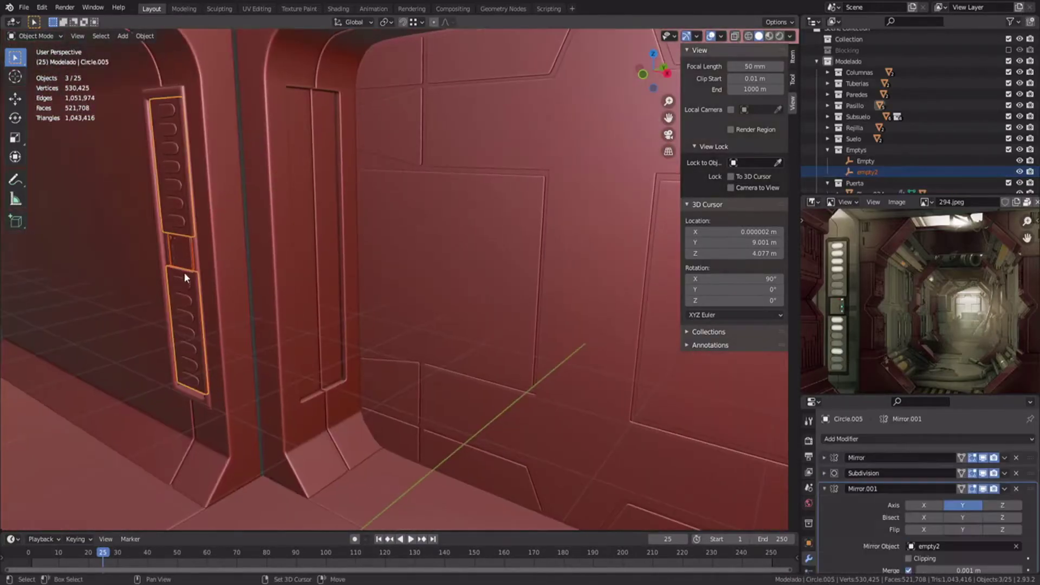
{"action": "left_click", "coordinate": [187, 266], "text": "shift"}
{"action": "left_click", "coordinate": [197, 249], "text": "shift"}
{"action": "scroll", "coordinate": [197, 249], "scroll_direction": "down", "scroll_amount": 7}
{"action": "middle_click_drag", "start_coordinate": [309, 238], "coordinate": [271, 241]}
{"action": "scroll", "coordinate": [270, 241], "scroll_direction": "down", "scroll_amount": 5}
{"action": "key", "text": "shift+d"}
{"action": "key", "text": "x"}
{"action": "left_click", "coordinate": [476, 210]}
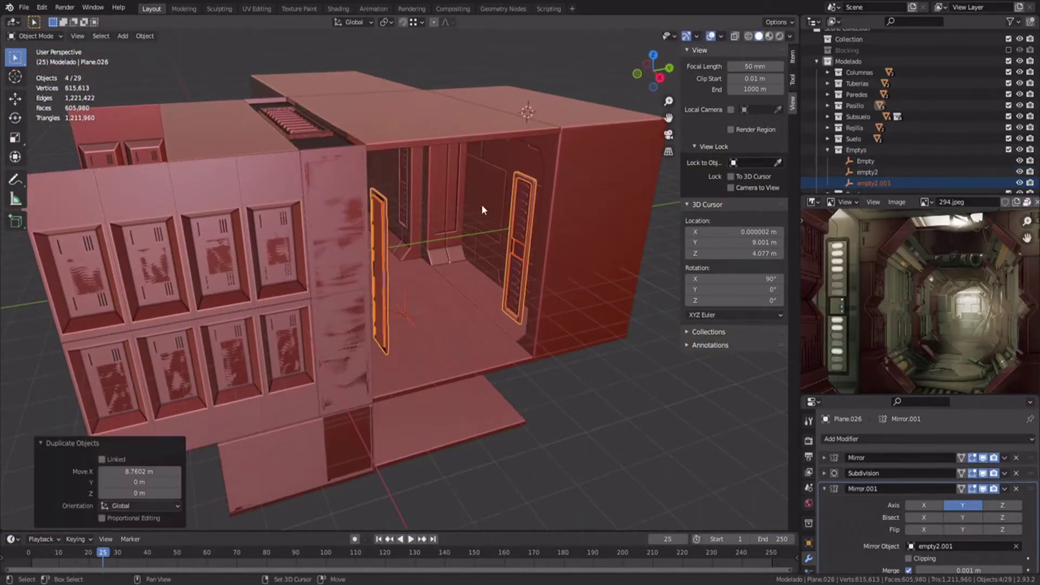
Step: Isolate the duplicated light panel parts together with the door and its frame in local view
{"action": "left_click", "coordinate": [477, 209], "text": "shift"}
{"action": "left_click", "coordinate": [573, 207], "text": "shift"}
{"action": "key", "text": "KP_Divide"}
{"action": "scroll", "coordinate": [573, 207], "scroll_direction": "down", "scroll_amount": 2}
{"action": "left_click", "coordinate": [355, 367]}
{"action": "key", "text": "g"}
{"action": "right_click", "coordinate": [327, 375]}
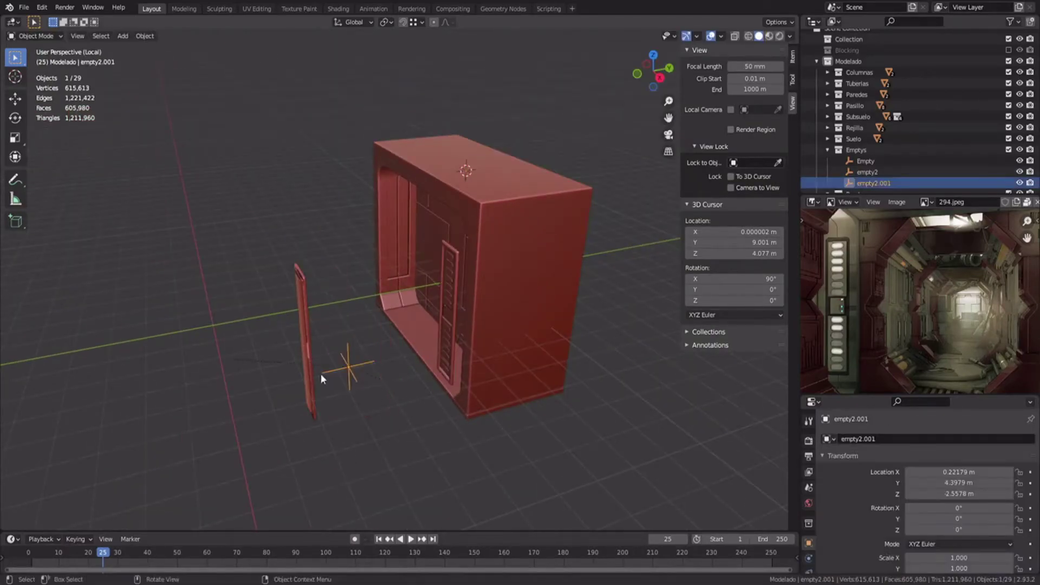
Step: Remove the Mirror.001 modifier from the duplicated light panel's frame
{"action": "left_click", "coordinate": [309, 362], "text": "shift"}
{"action": "middle_click_drag", "start_coordinate": [328, 346], "coordinate": [392, 362]}
{"action": "middle_click_drag", "start_coordinate": [485, 394], "coordinate": [548, 379], "text": "shift"}
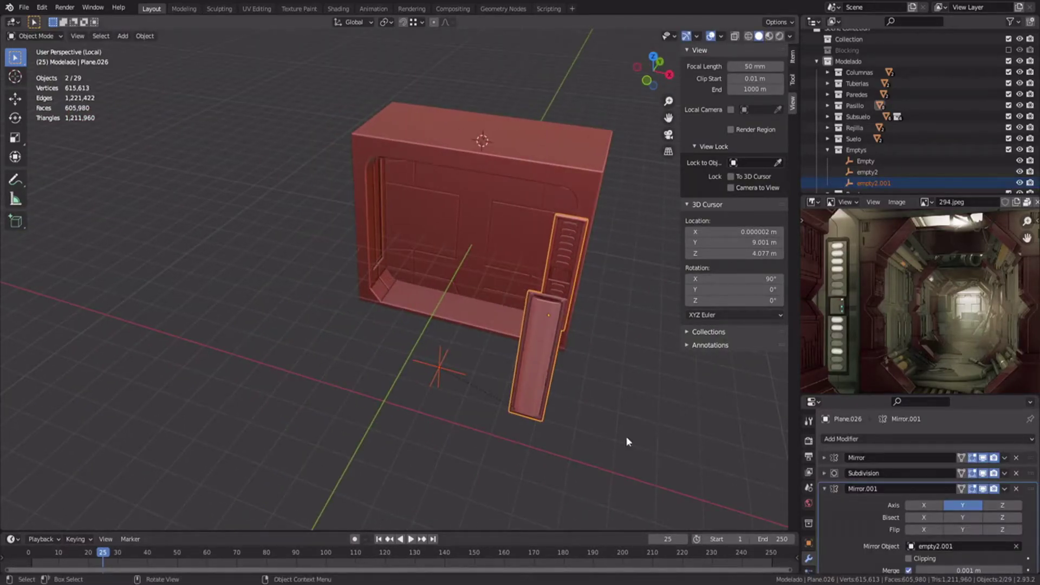
{"action": "left_click", "coordinate": [983, 490]}
{"action": "left_click", "coordinate": [1016, 489]}
{"action": "middle_click_drag", "start_coordinate": [612, 347], "coordinate": [433, 319], "text": "shift"}
{"action": "scroll", "coordinate": [431, 317], "scroll_direction": "up", "scroll_amount": 2}
Step: Remove the mirror modifier from the duplicated panel's centre plate and delete the duplicated mirror empty
{"action": "left_click", "coordinate": [408, 296]}
{"action": "scroll", "coordinate": [975, 488], "scroll_direction": "down", "scroll_amount": 2}
{"action": "left_click", "coordinate": [1017, 458]}
{"action": "left_click", "coordinate": [411, 252]}
{"action": "key", "text": "Delete"}
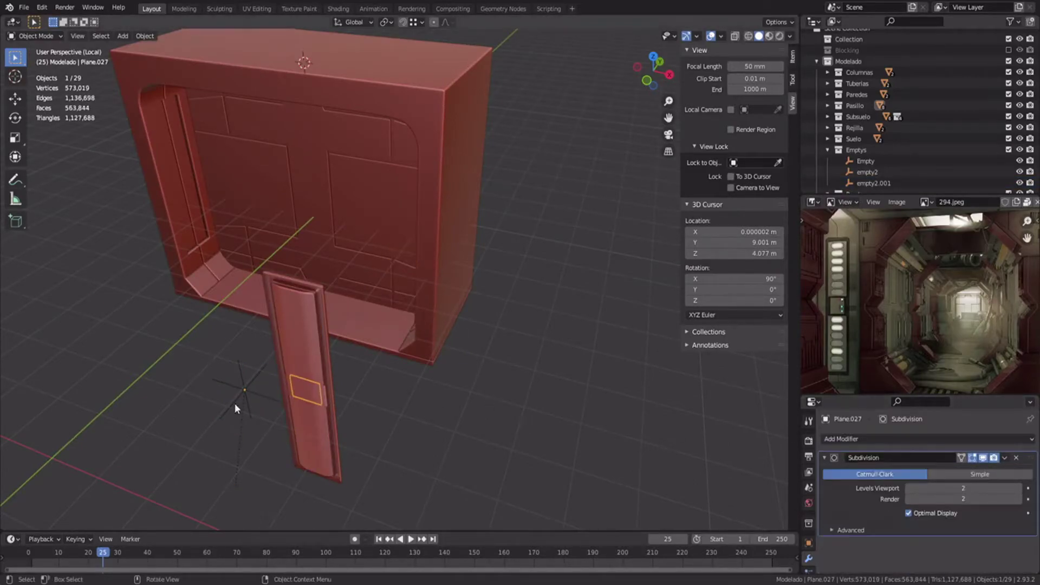
Step: Select the three duplicated panel parts, move them about -3.95 m along X and rotate them -90° about Z
{"action": "left_click", "coordinate": [311, 410]}
{"action": "middle_click_drag", "start_coordinate": [311, 411], "coordinate": [244, 336]}
{"action": "left_click", "coordinate": [220, 280]}
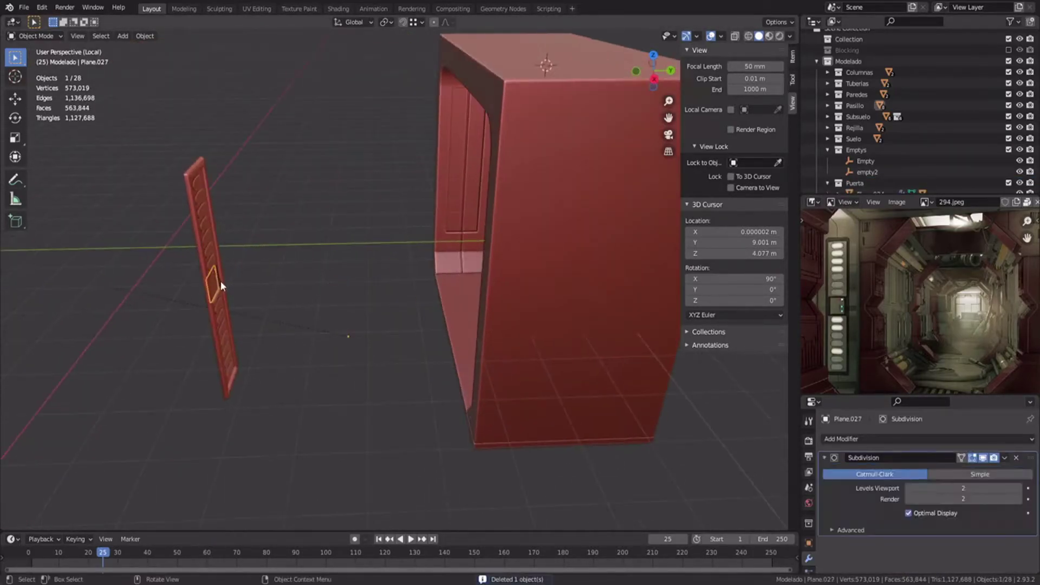
{"action": "middle_click_drag", "start_coordinate": [220, 280], "coordinate": [208, 292]}
{"action": "left_click", "coordinate": [223, 235], "text": "shift"}
{"action": "middle_click_drag", "start_coordinate": [223, 235], "coordinate": [298, 282]}
{"action": "left_click", "coordinate": [291, 358], "text": "shift"}
{"action": "type", "text": "rz-90"}
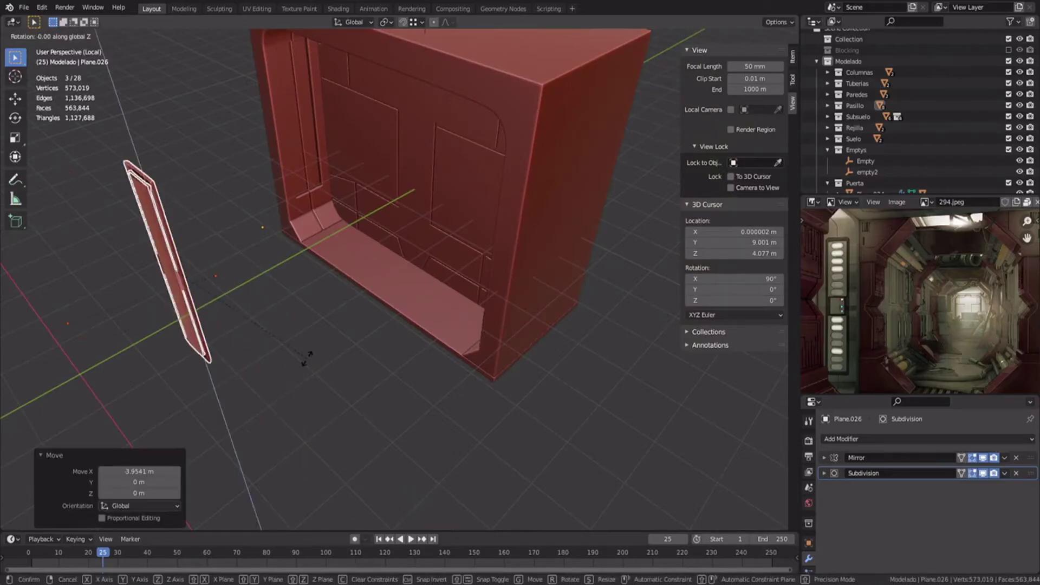
{"action": "key", "text": "Return"}
Step: Move the light panel along X to the door frame's left inner side, then along Y toward the frame
{"action": "key", "text": "KP_1"}
{"action": "key", "text": "g"}
{"action": "key", "text": "x"}
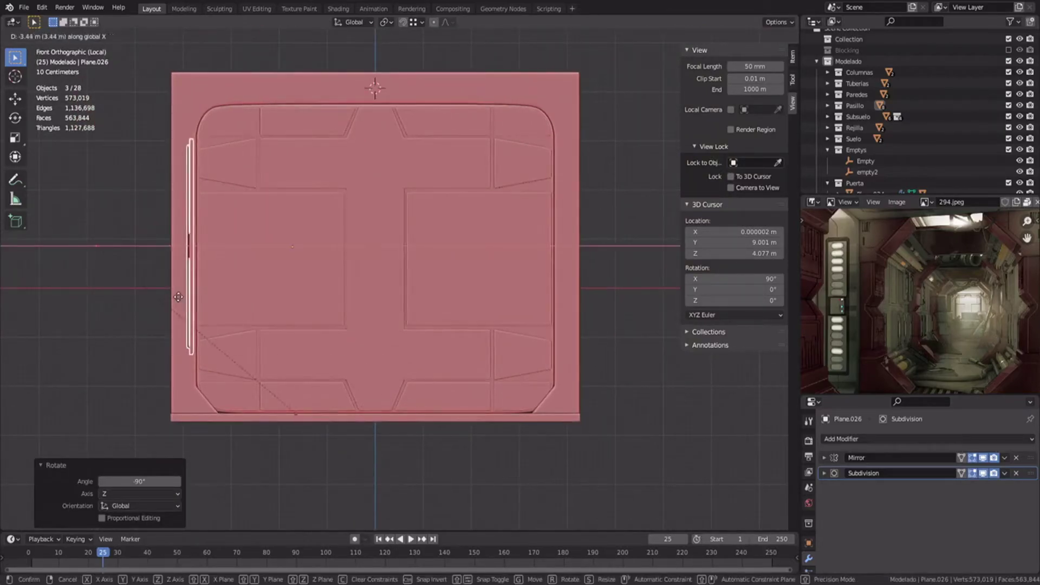
{"action": "left_click", "coordinate": [202, 288]}
{"action": "middle_click_drag", "start_coordinate": [202, 288], "coordinate": [168, 283]}
{"action": "key", "text": "g"}
{"action": "key", "text": "y"}
{"action": "left_click", "coordinate": [411, 279]}
Step: Adjust the light panel along Y until it sits in the left jamb's recess, then clear the selection
{"action": "scroll", "coordinate": [412, 278], "scroll_direction": "up", "scroll_amount": 4}
{"action": "middle_click_drag", "start_coordinate": [411, 279], "coordinate": [268, 312]}
{"action": "key", "text": "g"}
{"action": "key", "text": "y"}
{"action": "left_click", "coordinate": [508, 287]}
{"action": "middle_click_drag", "start_coordinate": [508, 287], "coordinate": [400, 249]}
{"action": "key", "text": "alt+a"}
{"action": "scroll", "coordinate": [400, 249], "scroll_direction": "down", "scroll_amount": 4}
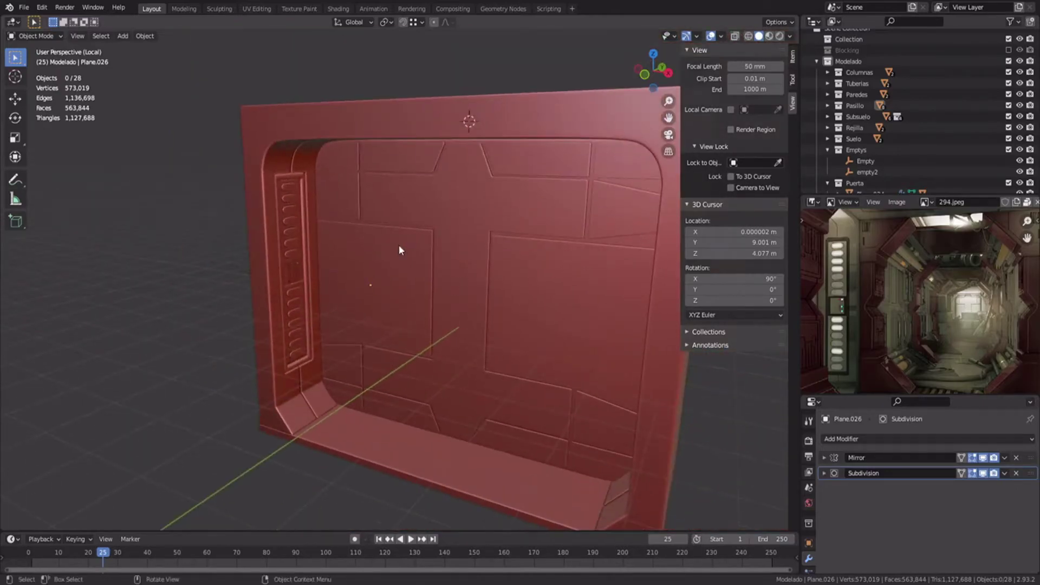
Step: Apply the Mirror modifier on the light panel parts in the frame's left jamb
{"action": "left_click", "coordinate": [285, 233]}
{"action": "middle_click_drag", "start_coordinate": [284, 233], "coordinate": [336, 239]}
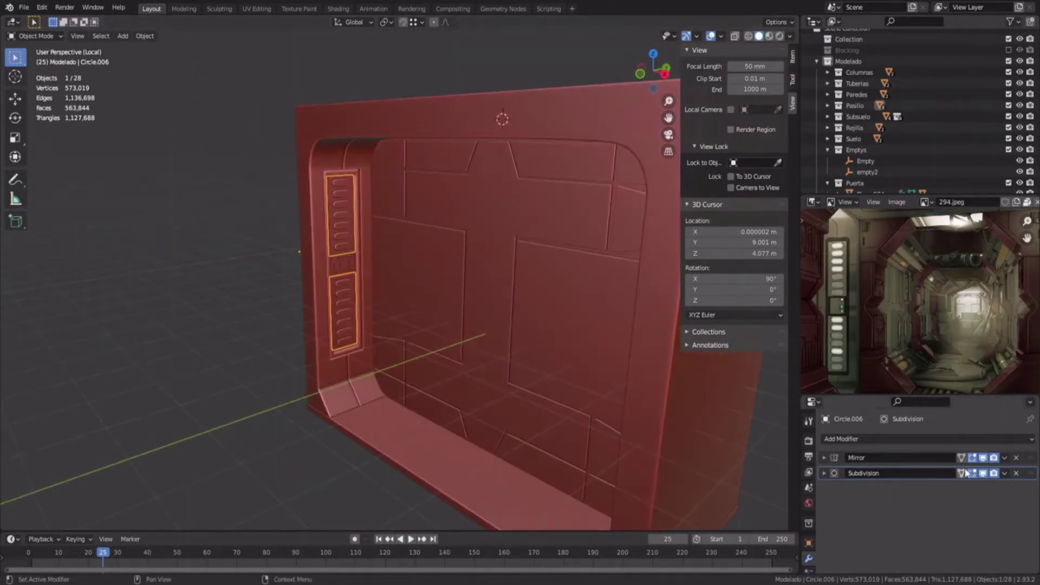
{"action": "left_click", "coordinate": [825, 457]}
{"action": "left_click", "coordinate": [349, 258]}
{"action": "left_click", "coordinate": [355, 252]}
{"action": "left_click", "coordinate": [358, 256]}
{"action": "left_click", "coordinate": [824, 458]}
{"action": "key", "text": "ctrl+a"}
Step: Join the three light panel parts with the door frame into one object and save the file
{"action": "middle_click_drag", "start_coordinate": [311, 296], "coordinate": [285, 285]}
{"action": "left_click", "coordinate": [284, 279], "text": "shift"}
{"action": "left_click", "coordinate": [281, 253], "text": "shift"}
{"action": "left_click", "coordinate": [295, 258], "text": "shift"}
{"action": "left_click", "coordinate": [370, 412], "text": "shift"}
{"action": "key", "text": "ctrl+j"}
{"action": "middle_click_drag", "start_coordinate": [369, 411], "coordinate": [426, 378]}
{"action": "key", "text": "alt+a"}
{"action": "key", "text": "ctrl+s"}
Step: Select the jamb panel's linked centre plate within the joined mesh and move it slightly along X
{"action": "scroll", "coordinate": [342, 401], "scroll_direction": "up", "scroll_amount": 4}
{"action": "left_click", "coordinate": [280, 273]}
{"action": "key", "text": "Tab"}
{"action": "key", "text": "alt+a"}
{"action": "key", "text": "l"}
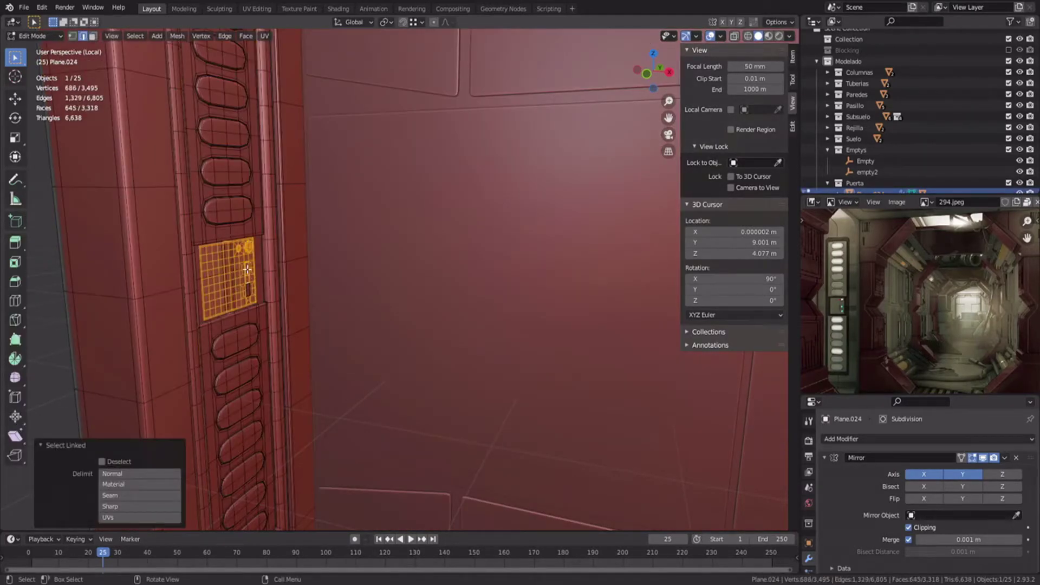
{"action": "scroll", "coordinate": [250, 284], "scroll_direction": "up", "scroll_amount": 4}
{"action": "key", "text": "g"}
{"action": "key", "text": "x"}
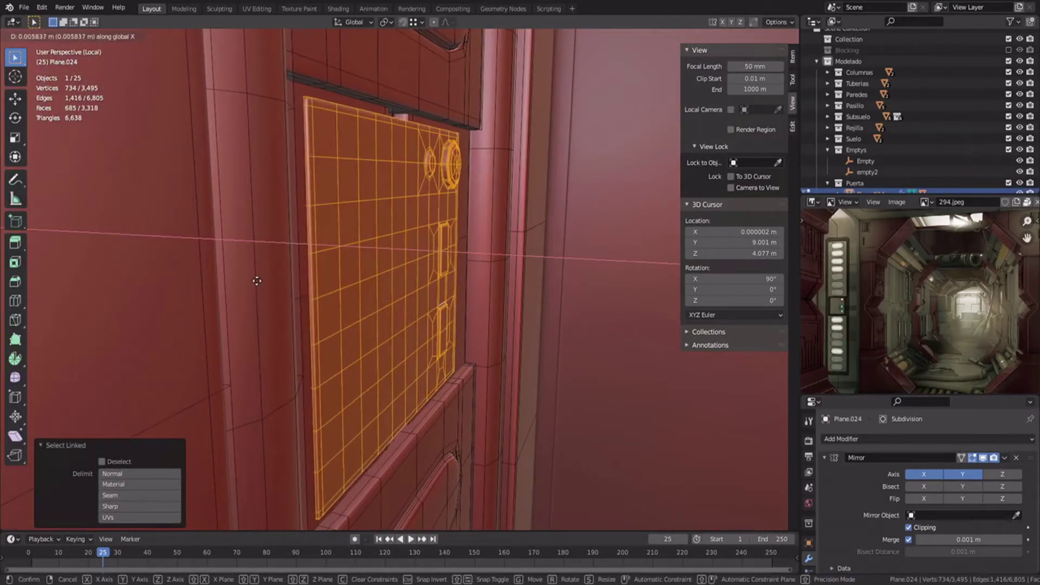
{"action": "left_click", "coordinate": [267, 279]}
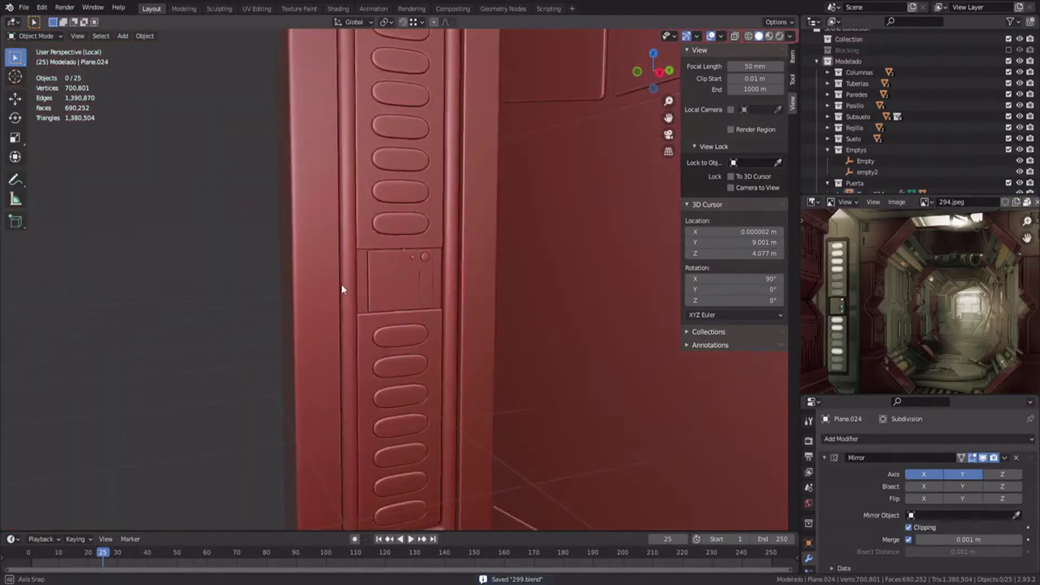
Step: Select the jamb panel's slotted plates together with the centre plate and adjust their position in the recess
{"action": "scroll", "coordinate": [362, 252], "scroll_direction": "down", "scroll_amount": 3}
{"action": "scroll", "coordinate": [363, 252], "scroll_direction": "down", "scroll_amount": 2}
{"action": "middle_click_drag", "start_coordinate": [363, 252], "coordinate": [440, 334], "text": "shift"}
{"action": "scroll", "coordinate": [447, 327], "scroll_direction": "up", "scroll_amount": 7}
{"action": "key", "text": "Tab"}
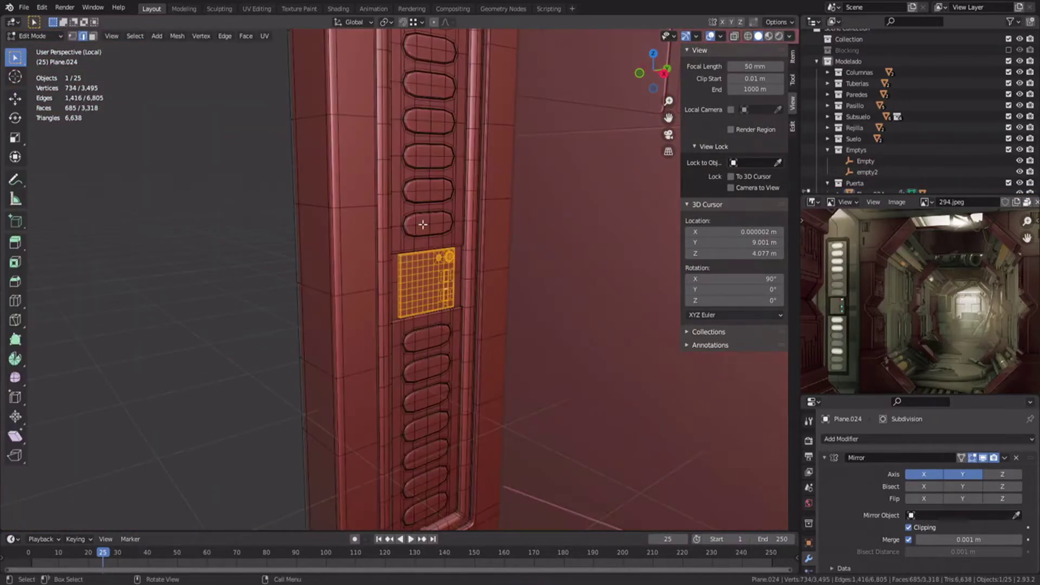
{"action": "key", "text": "l"}
{"action": "key", "text": "l"}
{"action": "key", "text": "l"}
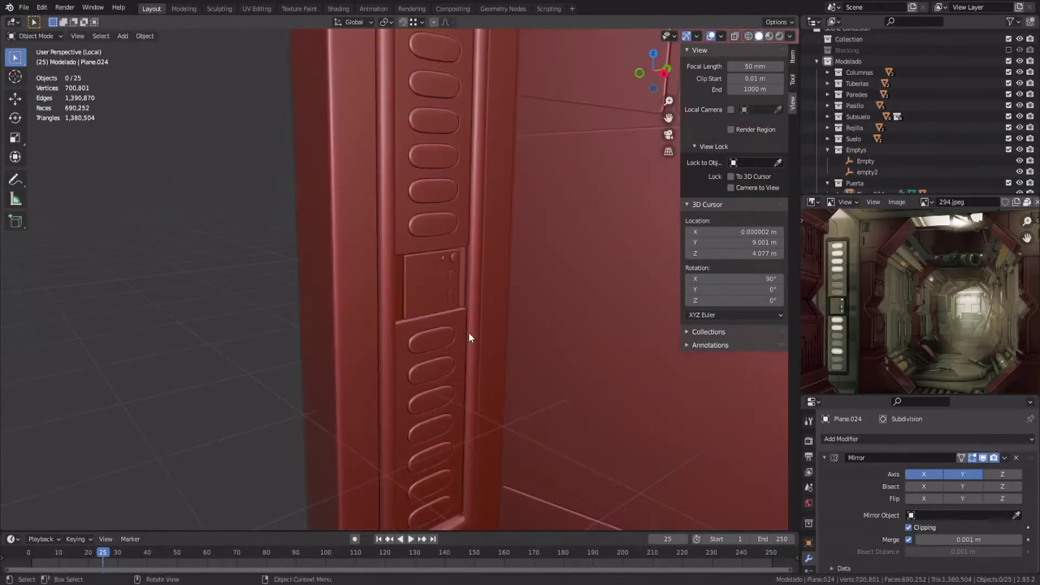
Step: Return from local view to the full scene and exclude Emptys and the other Modelado subcollections from the view layer
{"action": "scroll", "coordinate": [468, 333], "scroll_direction": "down", "scroll_amount": 2}
{"action": "scroll", "coordinate": [470, 332], "scroll_direction": "down", "scroll_amount": 2}
{"action": "key", "text": "KP_Divide"}
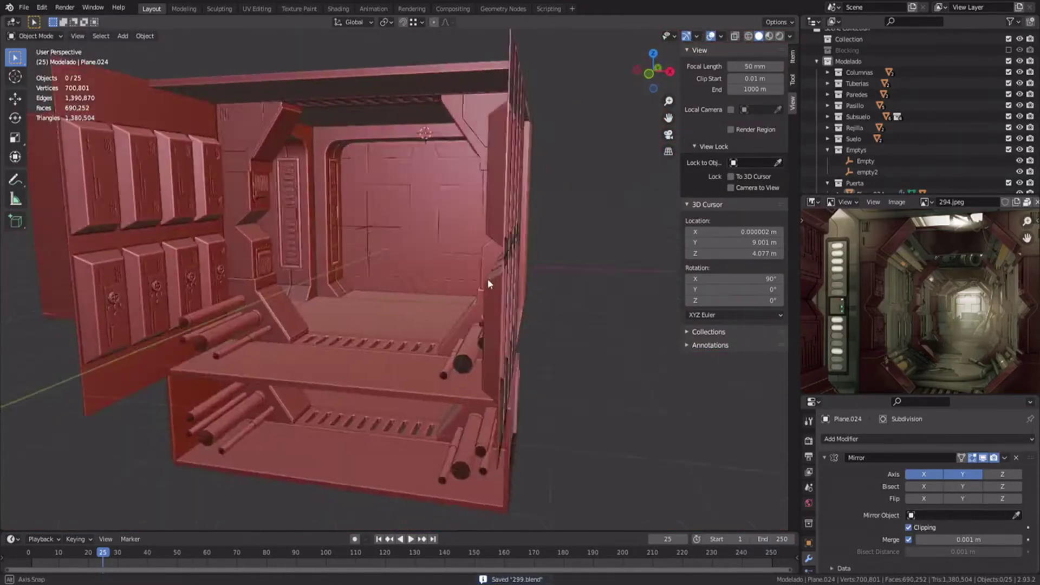
{"action": "left_click", "coordinate": [1008, 150]}
{"action": "middle_click_drag", "start_coordinate": [284, 218], "coordinate": [211, 178]}
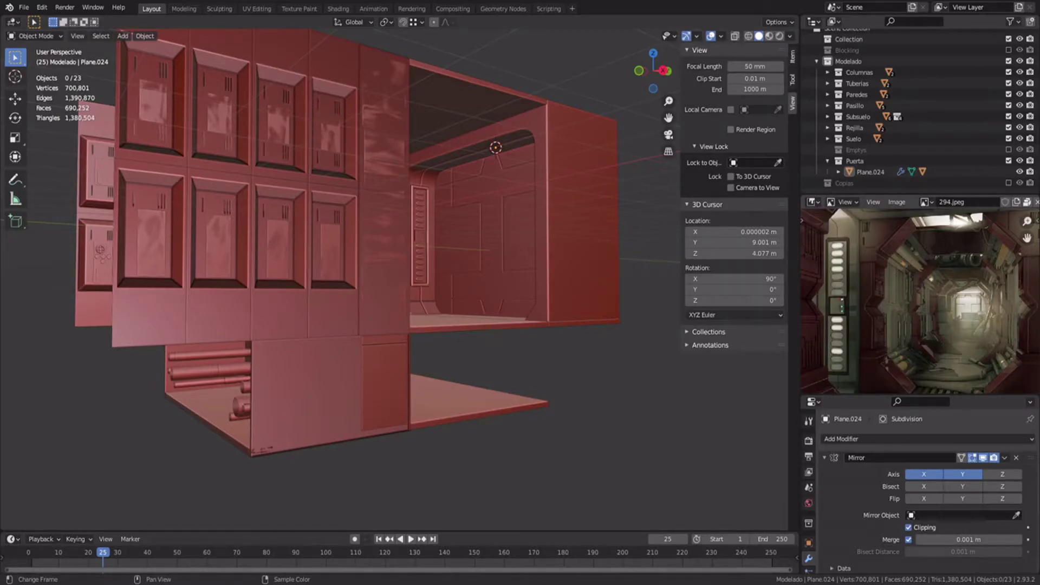
{"action": "left_click_drag", "start_coordinate": [1008, 72], "coordinate": [1007, 159]}
Step: Snap the 3D cursor to the world origin
{"action": "key", "text": "shift+s"}
{"action": "left_click", "coordinate": [415, 227]}
{"action": "key", "text": "shift+s"}
{"action": "left_click", "coordinate": [400, 277]}
{"action": "scroll", "coordinate": [400, 280], "scroll_direction": "up", "scroll_amount": 3}
Step: Add a 2 m view-aligned plane at the origin and move it into a new collection named Cajas
{"action": "key", "text": "shift+a"}
{"action": "left_click", "coordinate": [469, 246]}
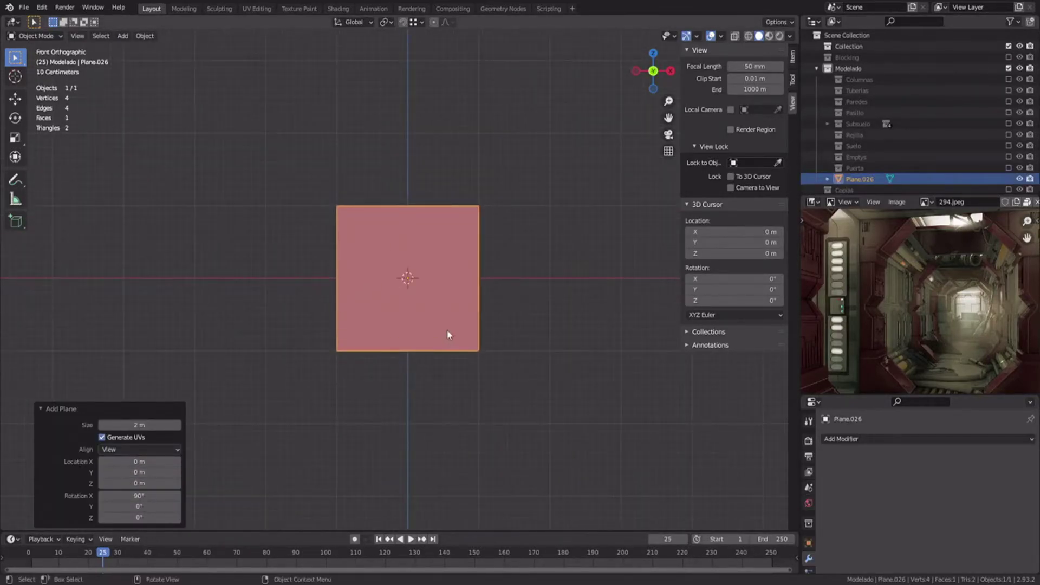
{"action": "key", "text": "m"}
{"action": "mouse_move", "coordinate": [448, 332]}
{"action": "left_click", "coordinate": [488, 330]}
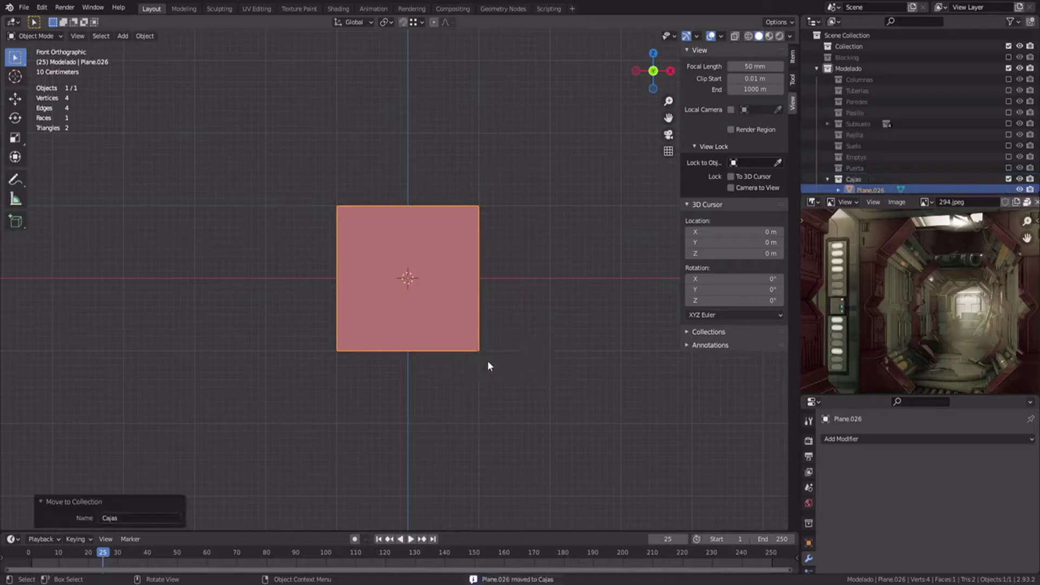
Step: Delete the plane and add a front-facing 16-vertex circle with a 1 m radius in its place
{"action": "key", "text": "Delete"}
{"action": "key", "text": "shift+a"}
{"action": "left_click", "coordinate": [506, 295]}
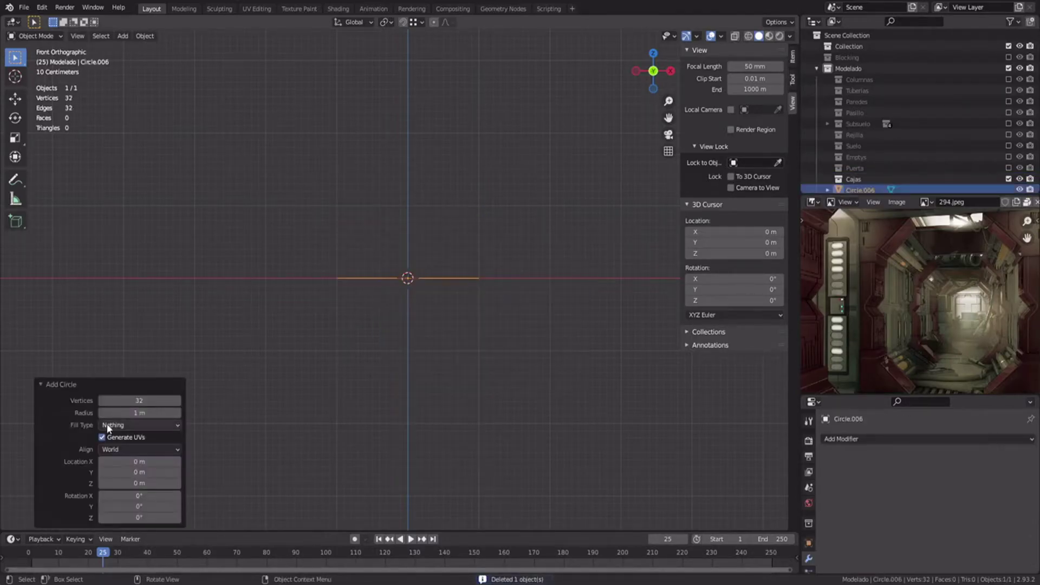
Step: Delete the circle's lower half and move the remaining arc up about 1.34 m along Z
{"action": "key", "text": "Tab"}
{"action": "left_click_drag", "start_coordinate": [327, 297], "coordinate": [523, 377]}
{"action": "key", "text": "x"}
{"action": "left_click", "coordinate": [523, 378]}
{"action": "key", "text": "a"}
{"action": "left_click", "coordinate": [510, 279]}
Step: Add a Mirror modifier across Z to the arc and apply the object's rotation
{"action": "left_click", "coordinate": [872, 439]}
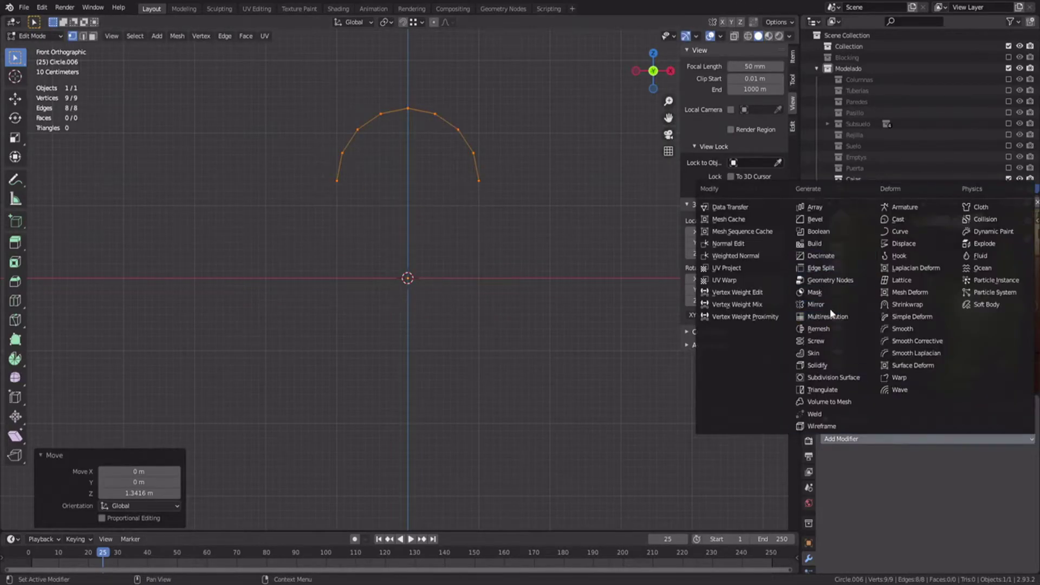
{"action": "left_click", "coordinate": [826, 317]}
{"action": "key", "text": "Tab"}
{"action": "key", "text": "ctrl+a"}
{"action": "left_click", "coordinate": [429, 357]}
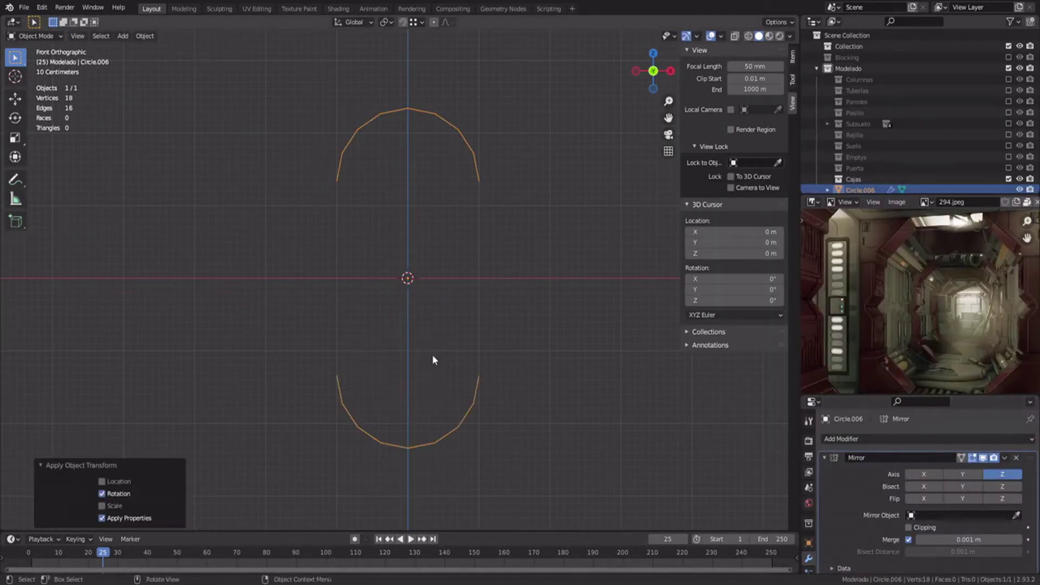
Step: Lower the arc along Z and extrude its two end vertices down to the mirror plane with clipping on
{"action": "key", "text": "Tab"}
{"action": "key", "text": "g"}
{"action": "key", "text": "z"}
{"action": "left_click", "coordinate": [464, 282]}
{"action": "left_click_drag", "start_coordinate": [325, 204], "coordinate": [512, 244]}
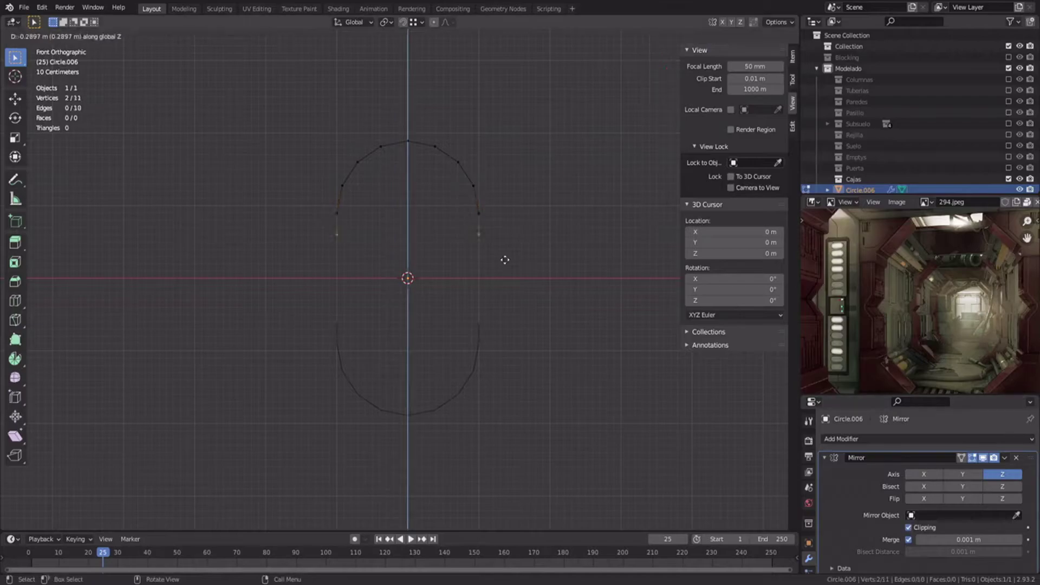
{"action": "left_click", "coordinate": [508, 240]}
Step: Select the upper arc and raise it about 0.32 m along Z to lengthen the pill outline
{"action": "left_click_drag", "start_coordinate": [264, 96], "coordinate": [537, 242]}
{"action": "key", "text": "g"}
{"action": "key", "text": "z"}
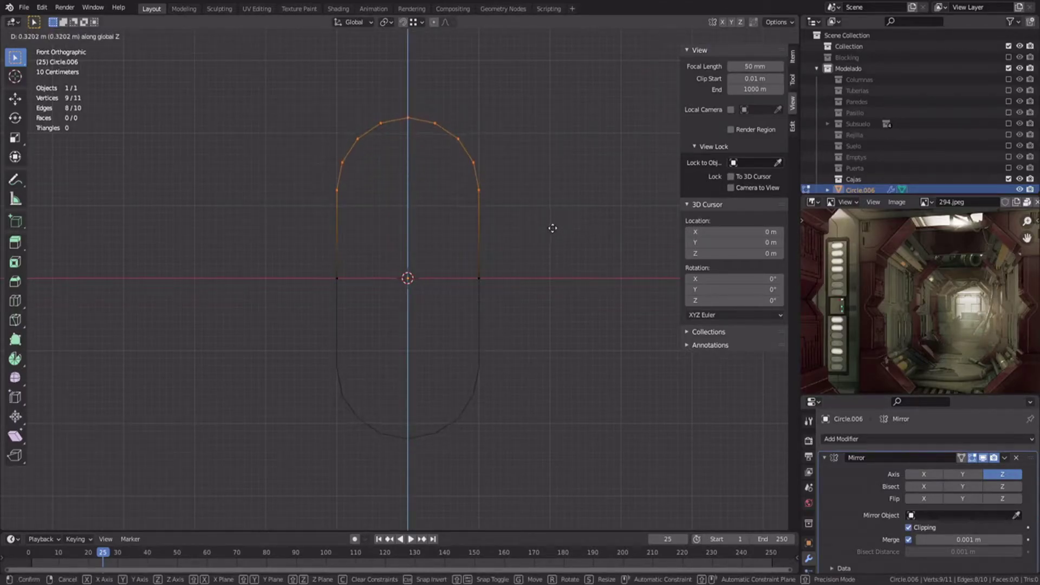
{"action": "left_click", "coordinate": [553, 234]}
{"action": "middle_click_drag", "start_coordinate": [523, 203], "coordinate": [529, 263], "text": "shift"}
{"action": "scroll", "coordinate": [529, 263], "scroll_direction": "up", "scroll_amount": 2}
{"action": "key", "text": "a"}
{"action": "key", "text": "f"}
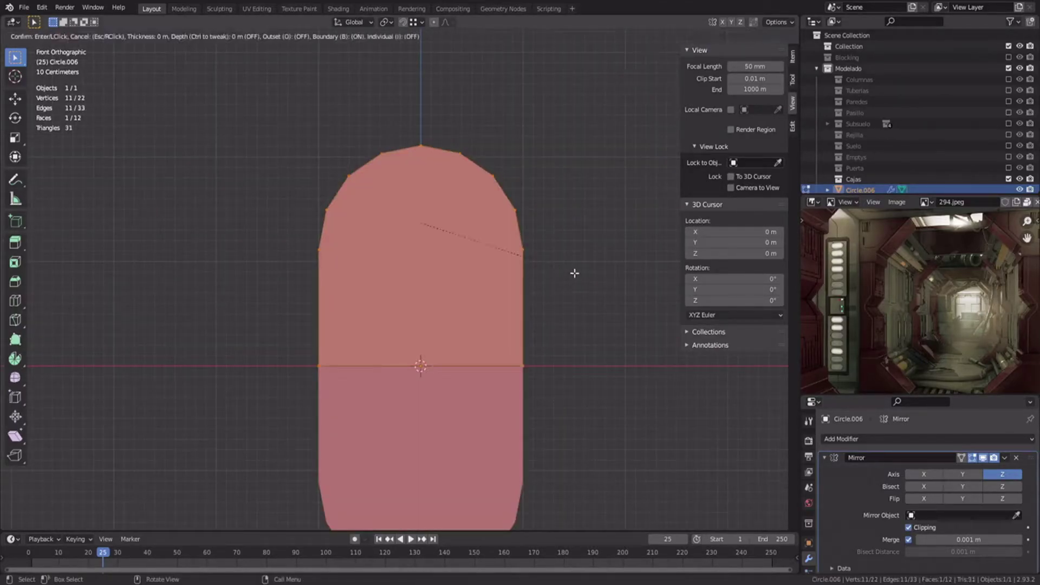
{"action": "right_click", "coordinate": [563, 275]}
{"action": "key", "text": "ctrl+z"}
{"action": "middle_click_drag", "start_coordinate": [333, 275], "coordinate": [383, 290]}
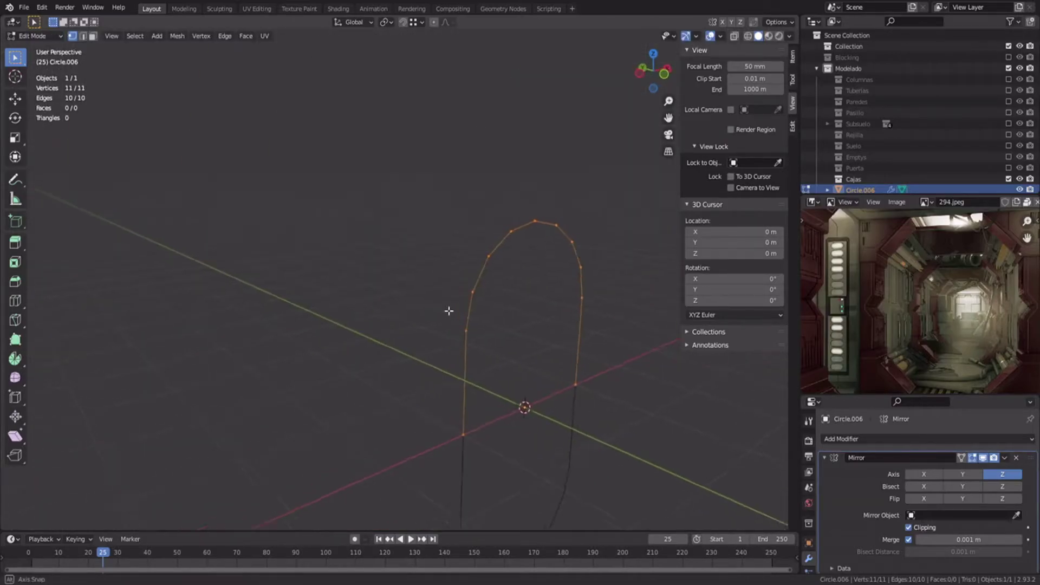
{"action": "left_click", "coordinate": [470, 323]}
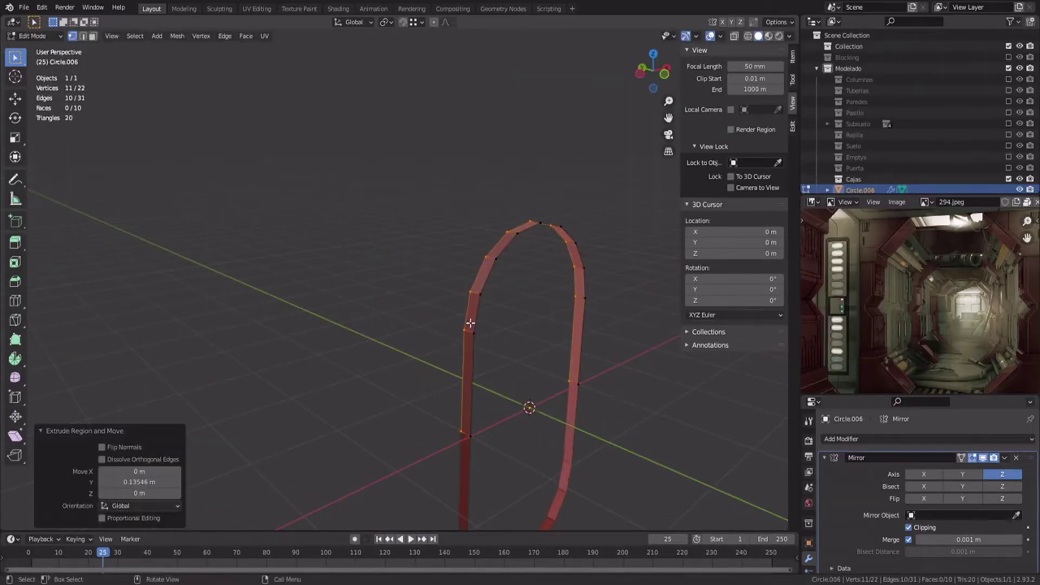
{"action": "key", "text": "ctrl+z"}
Step: Fill the pill outline with a face and inset it
{"action": "key", "text": "f"}
{"action": "middle_click_drag", "start_coordinate": [489, 321], "coordinate": [487, 281]}
{"action": "key", "text": "KP_1"}
{"action": "scroll", "coordinate": [442, 306], "scroll_direction": "up", "scroll_amount": 2}
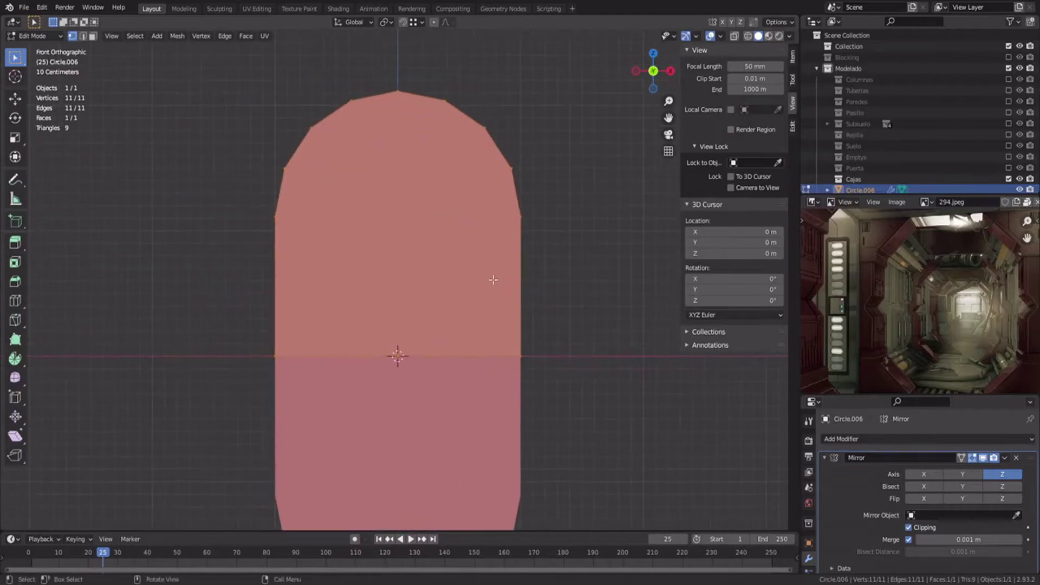
Step: Delete the inset strip along the mirror plane and move the inner face's lower edge down along Z to that plane
{"action": "left_click", "coordinate": [391, 348]}
{"action": "key", "text": "x"}
{"action": "key", "text": "f"}
{"action": "key", "text": "2"}
{"action": "left_click", "coordinate": [355, 343]}
{"action": "key", "text": "g"}
{"action": "key", "text": "z"}
Step: Extrude the pill's inner face along its normals by about 0.064 m to form a recess
{"action": "key", "text": "3"}
{"action": "left_click", "coordinate": [344, 292]}
{"action": "middle_click_drag", "start_coordinate": [344, 286], "coordinate": [414, 304]}
{"action": "middle_click_drag", "start_coordinate": [533, 370], "coordinate": [369, 313], "text": "shift"}
{"action": "key", "text": "alt+e"}
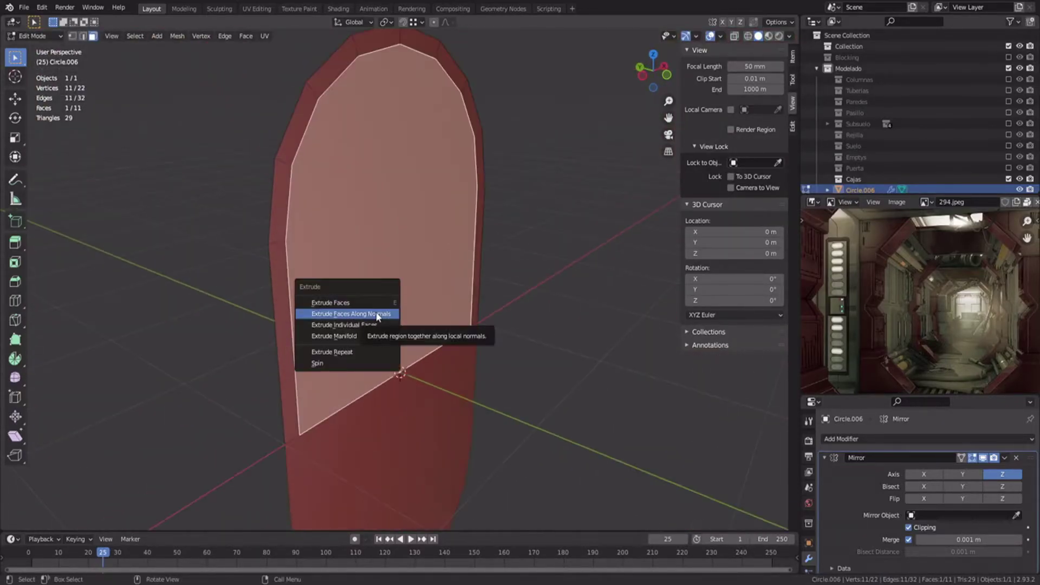
{"action": "left_click", "coordinate": [370, 313]}
{"action": "left_click", "coordinate": [356, 307]}
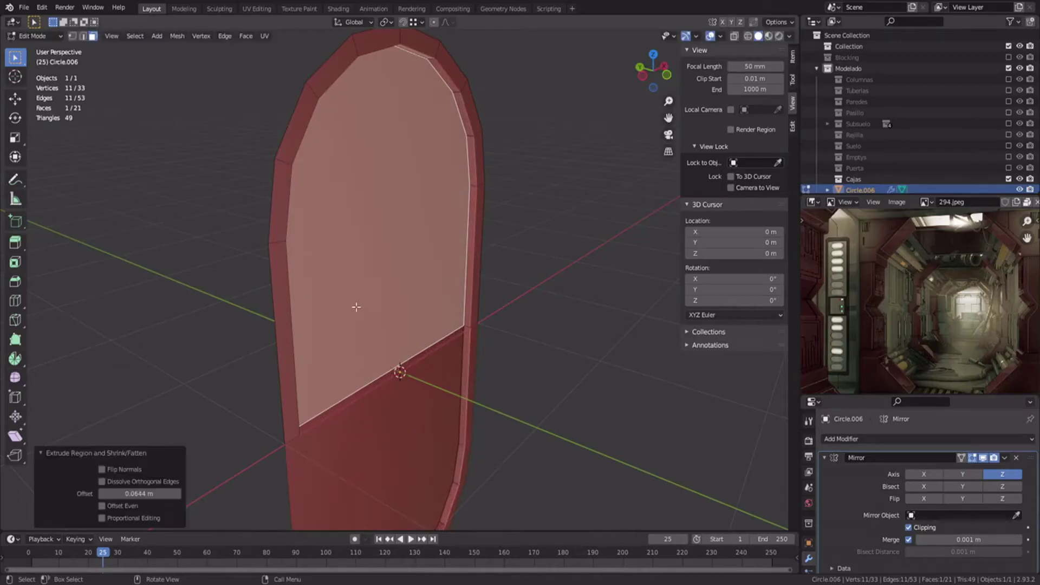
Step: Connect opposite side vertices of the recessed face with two horizontal edges near its rounded end
{"action": "left_click", "coordinate": [482, 205]}
{"action": "key", "text": "1"}
{"action": "middle_click_drag", "start_coordinate": [479, 205], "coordinate": [493, 225]}
{"action": "left_click", "coordinate": [438, 202]}
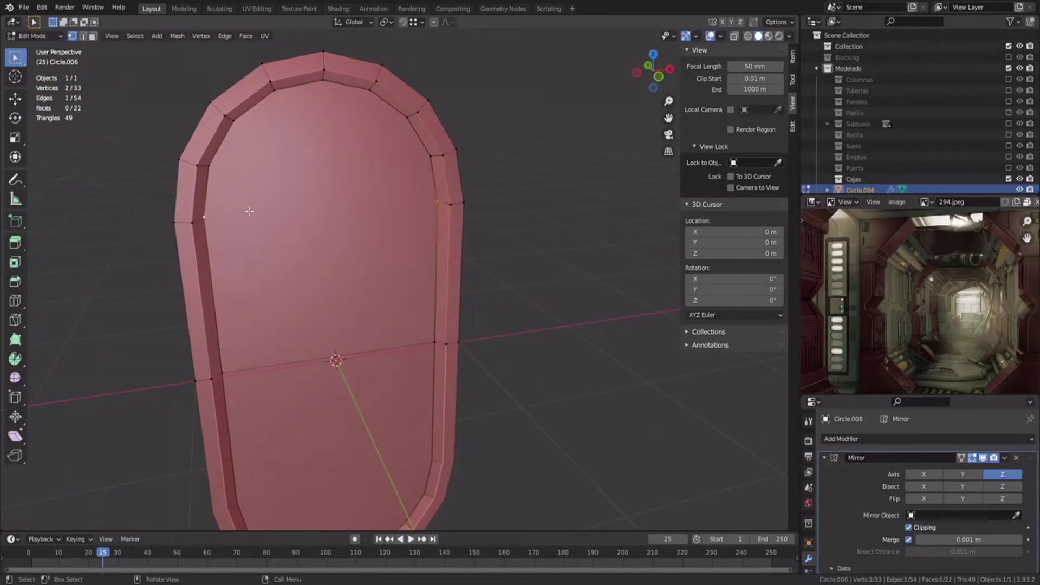
{"action": "left_click", "coordinate": [429, 155], "text": "shift"}
{"action": "key", "text": "j"}
Step: Cut a central vertical loop through the recessed face and connect it up to the topmost rim vertex
{"action": "key", "text": "ctrl+r"}
{"action": "left_click", "coordinate": [333, 154]}
{"action": "right_click", "coordinate": [332, 152]}
{"action": "left_click", "coordinate": [323, 81]}
{"action": "left_click", "coordinate": [329, 160], "text": "shift"}
{"action": "key", "text": "j"}
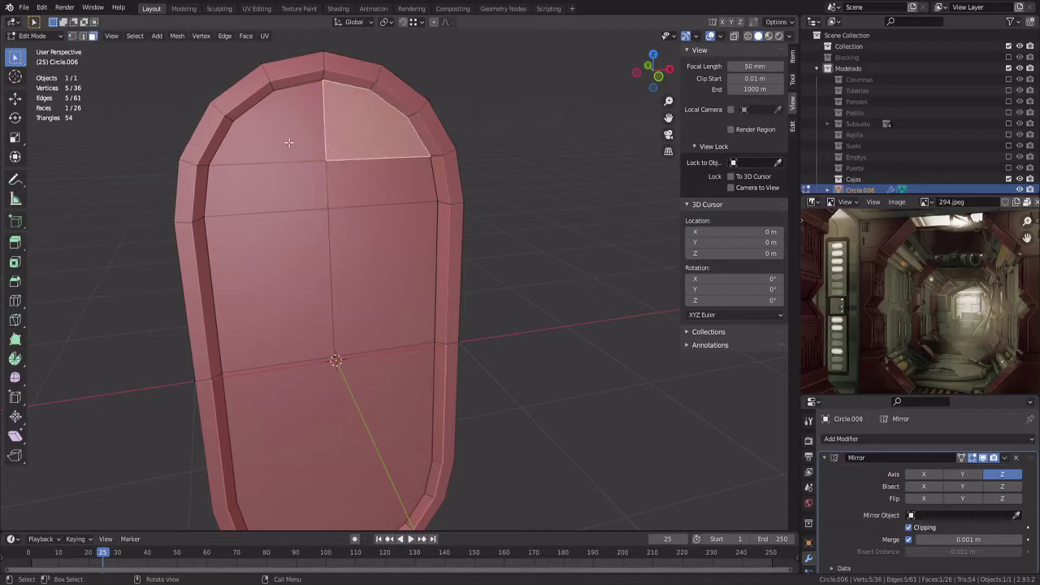
Step: Cut a vertical loop through each half of the recessed face, connect them to the upper rim vertices, and leave mesh editing
{"action": "left_click", "coordinate": [278, 158]}
{"action": "key", "text": "ctrl+r"}
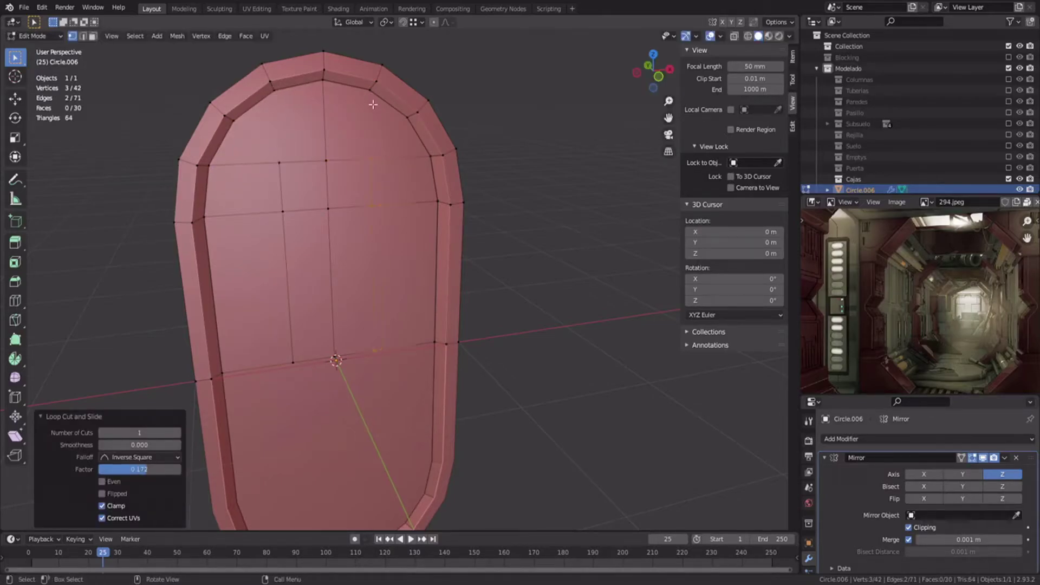
{"action": "left_click", "coordinate": [373, 96], "text": "ctrl"}
{"action": "key", "text": "j"}
{"action": "key", "text": "Tab"}
{"action": "key", "text": "KP_1"}
{"action": "key", "text": "alt+a"}
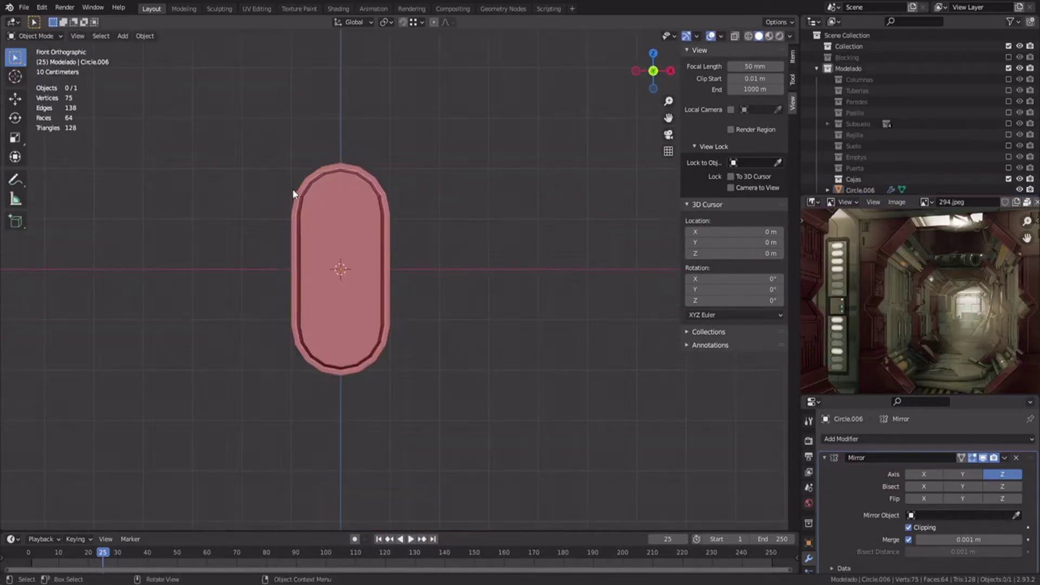
Step: Delete the pill's right half, enable the Mirror modifier's X axis, and change a viewport shading option
{"action": "scroll", "coordinate": [329, 211], "scroll_direction": "up", "scroll_amount": 2}
{"action": "key", "text": "x"}
{"action": "key", "text": "v"}
{"action": "left_click", "coordinate": [923, 474]}
{"action": "key", "text": "Tab"}
{"action": "left_click", "coordinate": [790, 36]}
{"action": "left_click", "coordinate": [727, 271]}
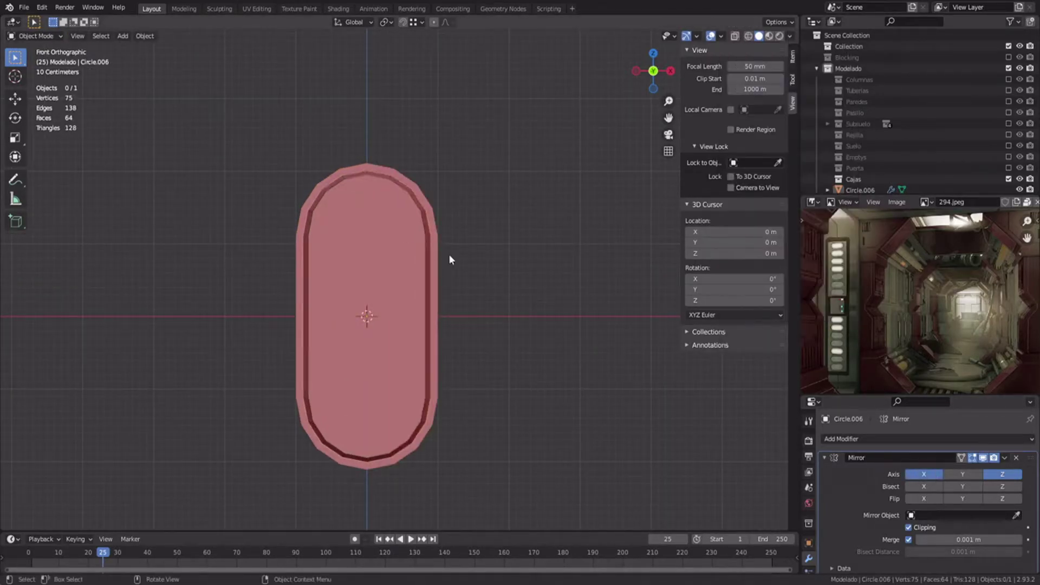
Step: Extrude the pill's outer left edges outward along X and flatten them by scaling X to 0
{"action": "left_click", "coordinate": [293, 260], "text": "ctrl"}
{"action": "left_click", "coordinate": [308, 196], "text": "ctrl"}
{"action": "key", "text": "e"}
{"action": "key", "text": "x"}
{"action": "left_click", "coordinate": [320, 226]}
{"action": "key", "text": "s"}
{"action": "key", "text": "x"}
{"action": "key", "text": "0"}
{"action": "key", "text": "Return"}
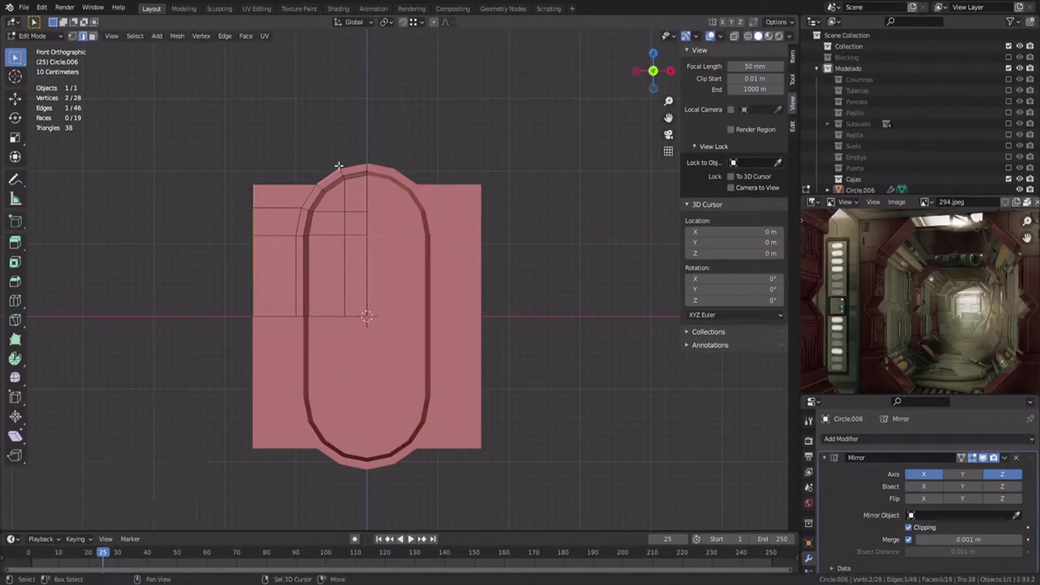
Step: Extrude the upper edges upward and flatten them by scaling Z to 0, completing a rectangular surround
{"action": "key", "text": "e"}
{"action": "left_click", "coordinate": [277, 137]}
{"action": "key", "text": "s"}
{"action": "key", "text": "z"}
{"action": "key", "text": "0"}
{"action": "key", "text": "Return"}
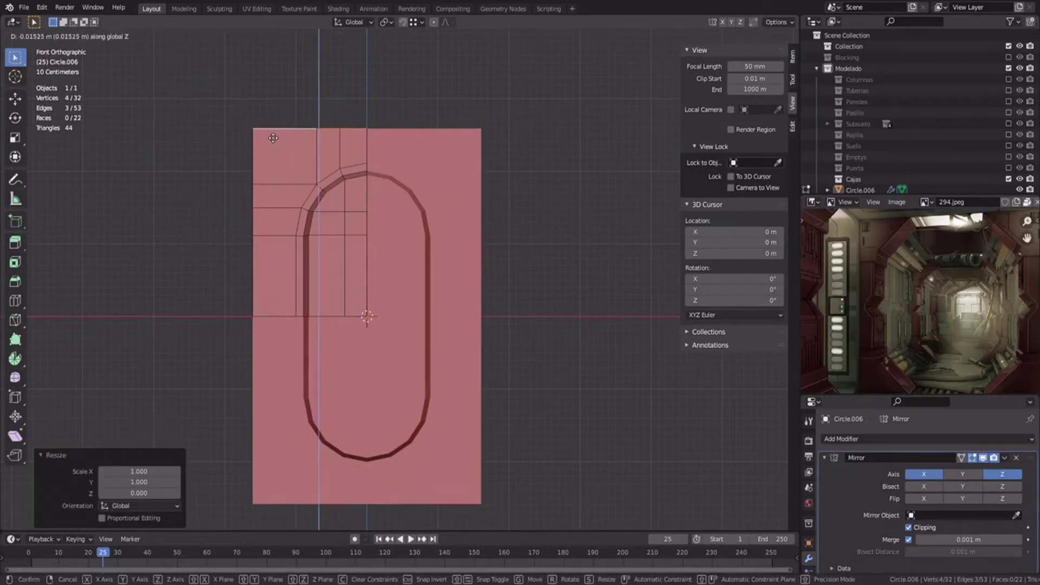
Step: Select the rectangle's outer border edges and extrude them backward to form the box's side walls
{"action": "left_click", "coordinate": [272, 135], "text": "alt"}
{"action": "left_click", "coordinate": [274, 136], "text": "alt+shift"}
{"action": "middle_click_drag", "start_coordinate": [176, 192], "coordinate": [295, 230]}
{"action": "key", "text": "e"}
{"action": "middle_click_drag", "start_coordinate": [295, 231], "coordinate": [337, 259], "text": "shift"}
{"action": "left_click", "coordinate": [442, 303]}
{"action": "key", "text": "e"}
Step: Add a level 2 Subdivision modifier to the box and recalculate the normals of its whole mesh
{"action": "key", "text": "Tab"}
{"action": "key", "text": "ctrl+2"}
{"action": "key", "text": "Tab"}
{"action": "key", "text": "a"}
{"action": "key", "text": "shift+n"}
{"action": "scroll", "coordinate": [336, 259], "scroll_direction": "up", "scroll_amount": 1}
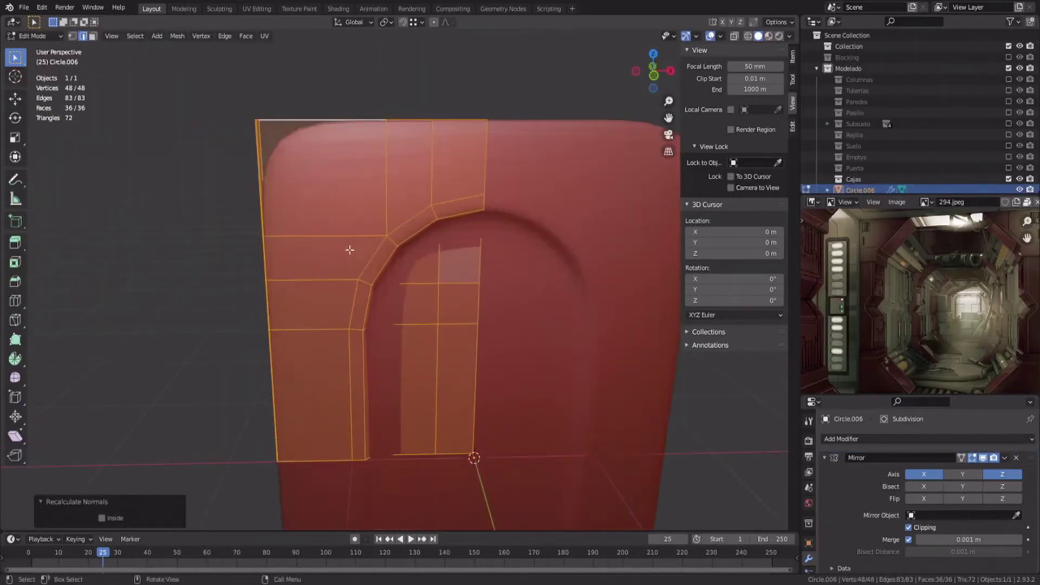
Step: Add supporting loop cuts near the box's upper edge, outer side edge and around the rim of the pill recess
{"action": "key", "text": "ctrl+r"}
{"action": "left_click", "coordinate": [371, 137]}
{"action": "left_click", "coordinate": [372, 127]}
{"action": "key", "text": "ctrl+r"}
{"action": "left_click", "coordinate": [310, 124]}
{"action": "left_click", "coordinate": [260, 124]}
{"action": "middle_click_drag", "start_coordinate": [271, 130], "coordinate": [239, 158]}
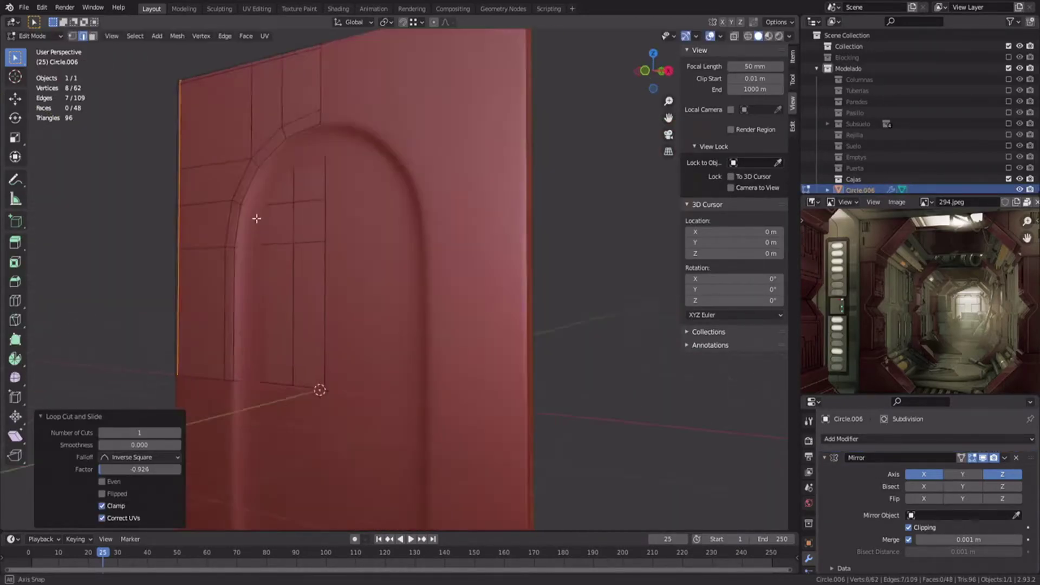
{"action": "scroll", "coordinate": [276, 176], "scroll_direction": "up", "scroll_amount": 4}
{"action": "key", "text": "ctrl+r"}
{"action": "left_click", "coordinate": [308, 149]}
{"action": "left_click", "coordinate": [317, 149]}
{"action": "scroll", "coordinate": [317, 149], "scroll_direction": "down", "scroll_amount": 5}
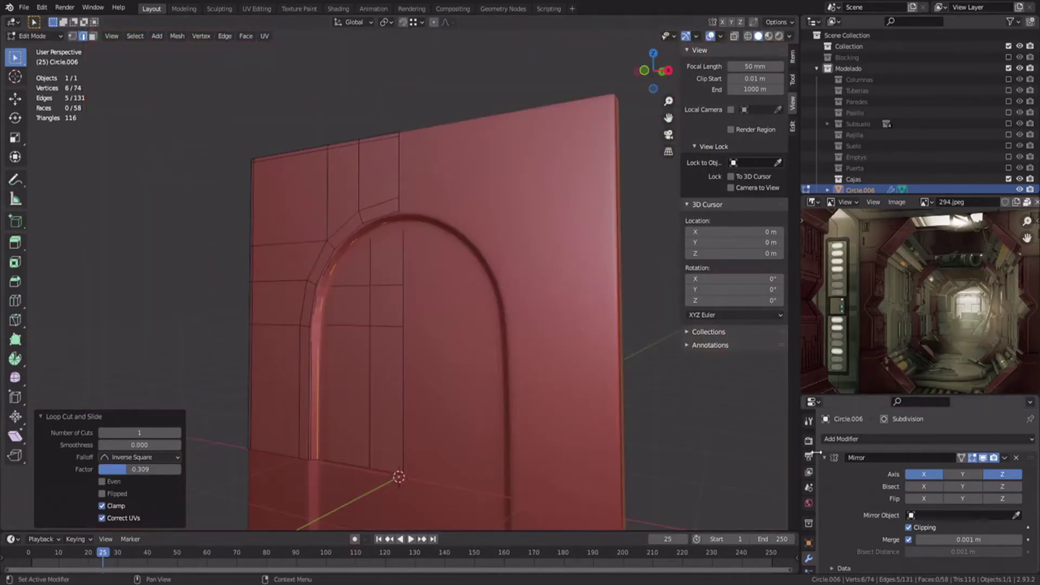
Step: Inset the recessed inner faces of the pill, hiding the Subdivision preview in the viewport while editing
{"action": "left_click", "coordinate": [824, 458]}
{"action": "left_click", "coordinate": [983, 473]}
{"action": "mouse_move", "coordinate": [293, 319]}
{"action": "middle_mouse_down"}
{"action": "mouse_move", "coordinate": [355, 318]}
{"action": "mouse_move", "coordinate": [287, 311]}
{"action": "middle_mouse_up"}
{"action": "scroll", "coordinate": [412, 287], "scroll_direction": "up", "scroll_amount": 3}
{"action": "key", "text": "3"}
{"action": "left_click_drag", "start_coordinate": [376, 239], "coordinate": [452, 390]}
{"action": "middle_click_drag", "start_coordinate": [525, 481], "coordinate": [499, 358], "text": "shift"}
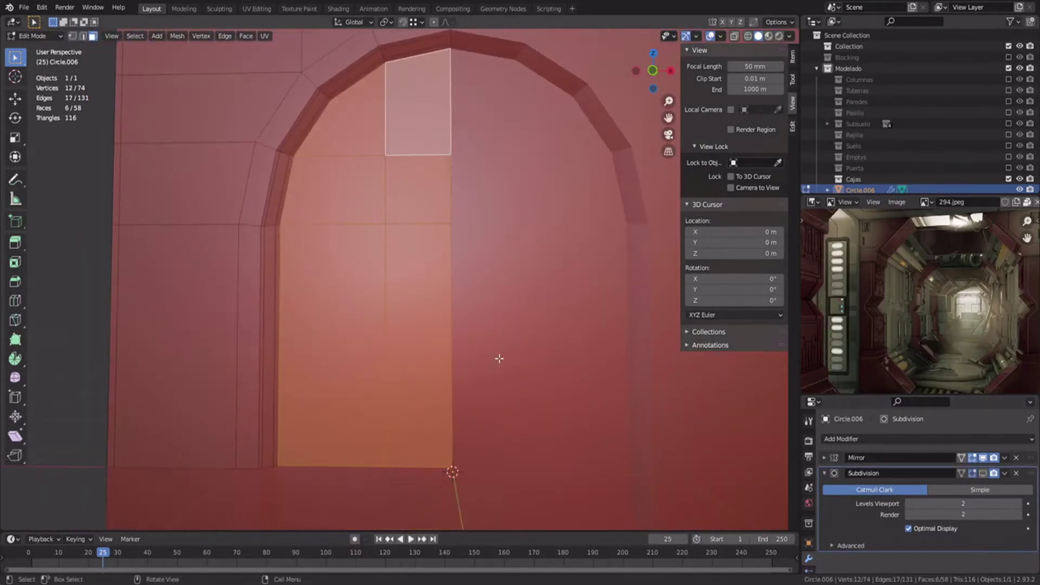
{"action": "left_click", "coordinate": [495, 356]}
{"action": "left_click", "coordinate": [983, 473]}
Step: Return to Object Mode and shade the box smooth
{"action": "key", "text": "Tab"}
{"action": "scroll", "coordinate": [379, 331], "scroll_direction": "down", "scroll_amount": 7}
{"action": "left_click", "coordinate": [354, 330]}
{"action": "middle_click_drag", "start_coordinate": [354, 330], "coordinate": [394, 347]}
{"action": "right_click", "coordinate": [378, 247]}
{"action": "left_click", "coordinate": [378, 248]}
Step: Add an Array modifier to the box and place it between Mirror and Subdivision in the stack
{"action": "key", "text": "KP_1"}
{"action": "left_click", "coordinate": [824, 473]}
{"action": "left_click", "coordinate": [851, 439]}
{"action": "left_click", "coordinate": [824, 208]}
{"action": "left_click_drag", "start_coordinate": [1031, 488], "coordinate": [1030, 472]}
{"action": "left_click", "coordinate": [824, 473]}
{"action": "left_click", "coordinate": [699, 428]}
{"action": "middle_click_drag", "start_coordinate": [414, 332], "coordinate": [426, 353]}
{"action": "key", "text": "KP_1"}
Step: Add a plane aligned to the front view and shift its mesh along X toward the seam between the two boxes
{"action": "key", "text": "shift+a"}
{"action": "mouse_move", "coordinate": [433, 297]}
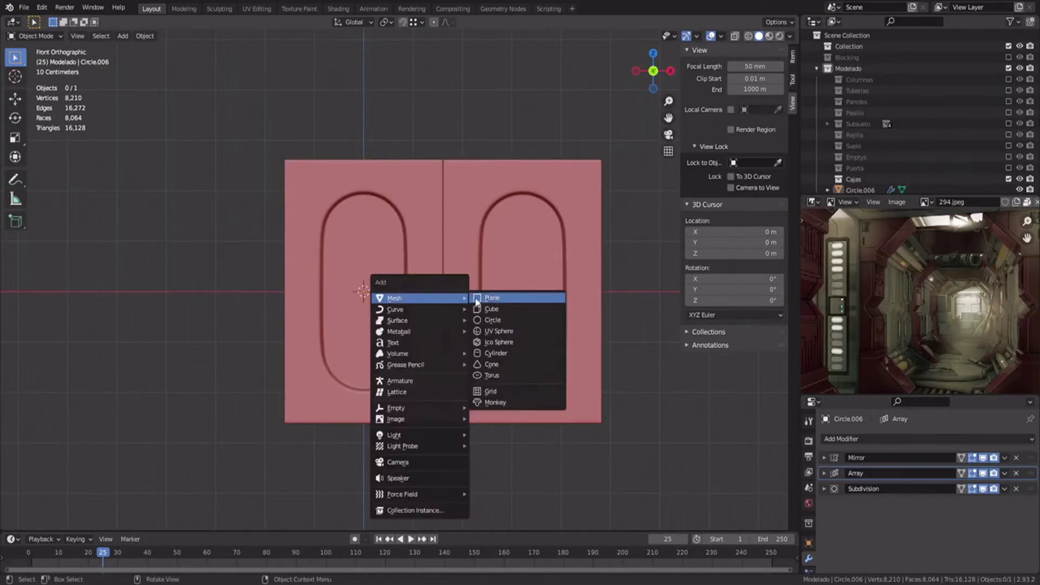
{"action": "left_click", "coordinate": [476, 301]}
{"action": "left_click", "coordinate": [109, 450]}
{"action": "left_click", "coordinate": [110, 474]}
{"action": "key", "text": "Tab"}
{"action": "key", "text": "g"}
{"action": "key", "text": "x"}
{"action": "left_click", "coordinate": [448, 316]}
Step: Split the plane at its centre, align the cut with the boxes' seam along X, and delete its right half
{"action": "key", "text": "ctrl+r"}
{"action": "left_click", "coordinate": [454, 253]}
{"action": "key", "text": "Escape"}
{"action": "key", "text": "a"}
{"action": "key", "text": "g"}
{"action": "key", "text": "x"}
{"action": "left_click", "coordinate": [442, 156], "text": "ctrl"}
{"action": "left_click", "coordinate": [461, 329]}
{"action": "key", "text": "x"}
{"action": "left_click", "coordinate": [473, 311]}
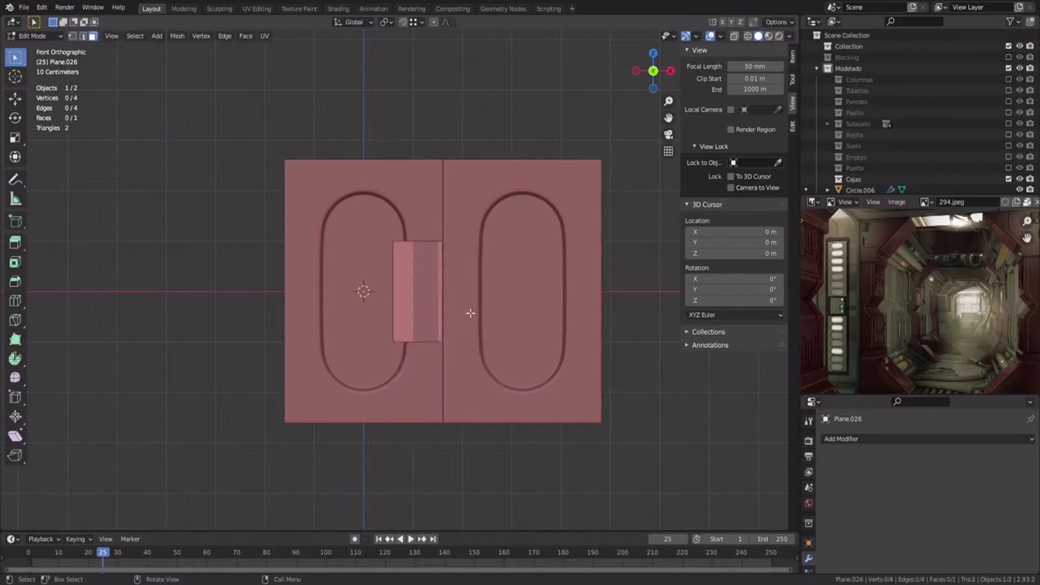
Step: Add a Mirror modifier to the half plane and set its origin to the 3D cursor on the boxes' seam
{"action": "key", "text": "Tab"}
{"action": "left_click", "coordinate": [877, 439]}
{"action": "left_click", "coordinate": [850, 300]}
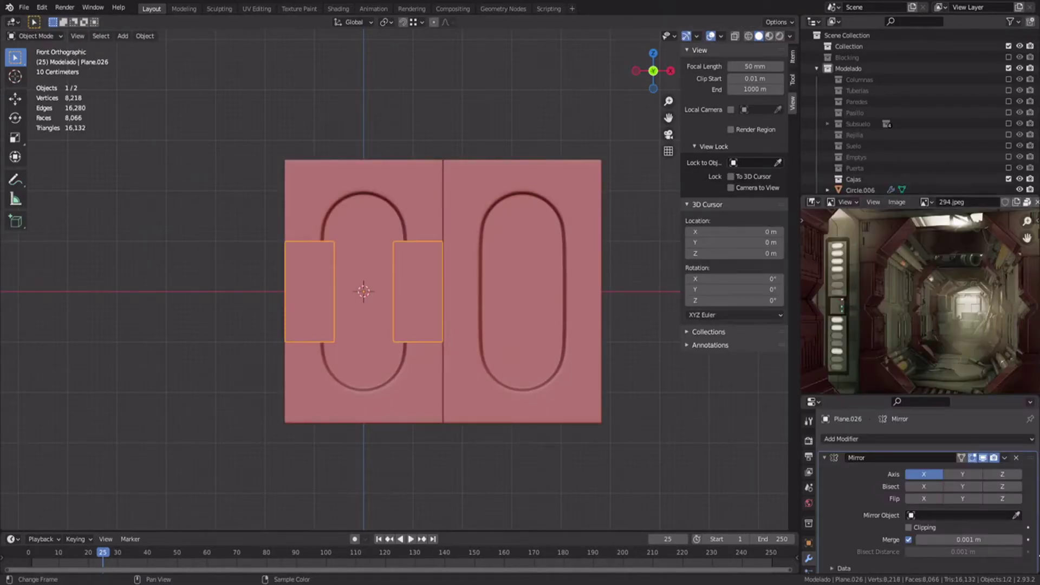
{"action": "key", "text": "Tab"}
{"action": "key", "text": "Tab"}
{"action": "left_click", "coordinate": [433, 250]}
{"action": "right_click", "coordinate": [434, 250]}
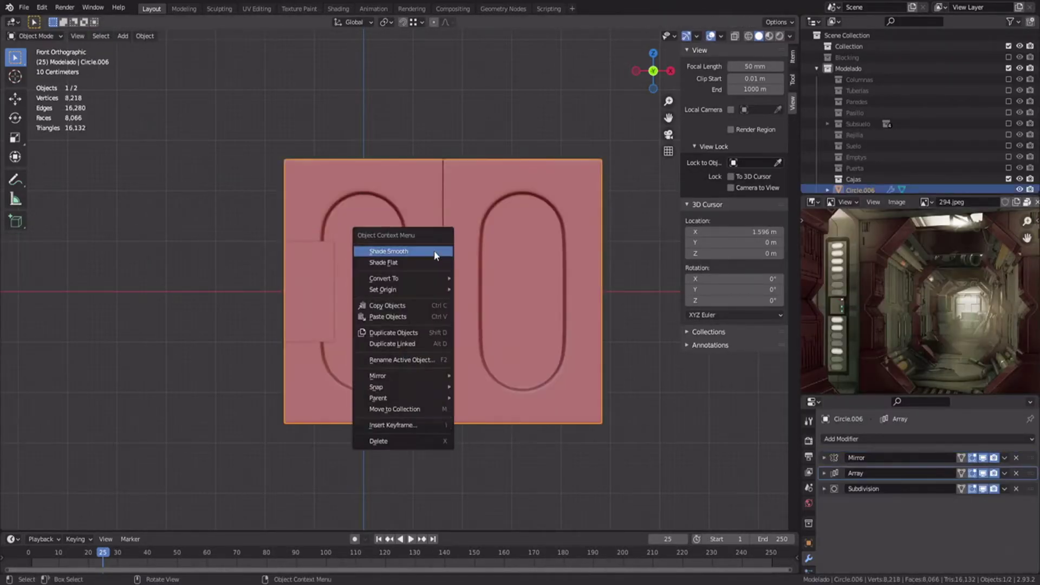
{"action": "left_click", "coordinate": [437, 271]}
{"action": "right_click", "coordinate": [438, 271]}
{"action": "left_click", "coordinate": [483, 333]}
Step: Stretch the half plane past the boxes' left and upper edges and raise its lower edge about 1.3 m along Z
{"action": "key", "text": "Tab"}
{"action": "left_click", "coordinate": [390, 304]}
{"action": "key", "text": "g"}
{"action": "key", "text": "x"}
{"action": "left_click", "coordinate": [269, 293]}
{"action": "left_click", "coordinate": [390, 267]}
{"action": "key", "text": "g"}
{"action": "key", "text": "z"}
{"action": "left_click", "coordinate": [397, 162]}
{"action": "left_click", "coordinate": [416, 364]}
{"action": "key", "text": "g"}
{"action": "key", "text": "z"}
{"action": "left_click", "coordinate": [411, 307]}
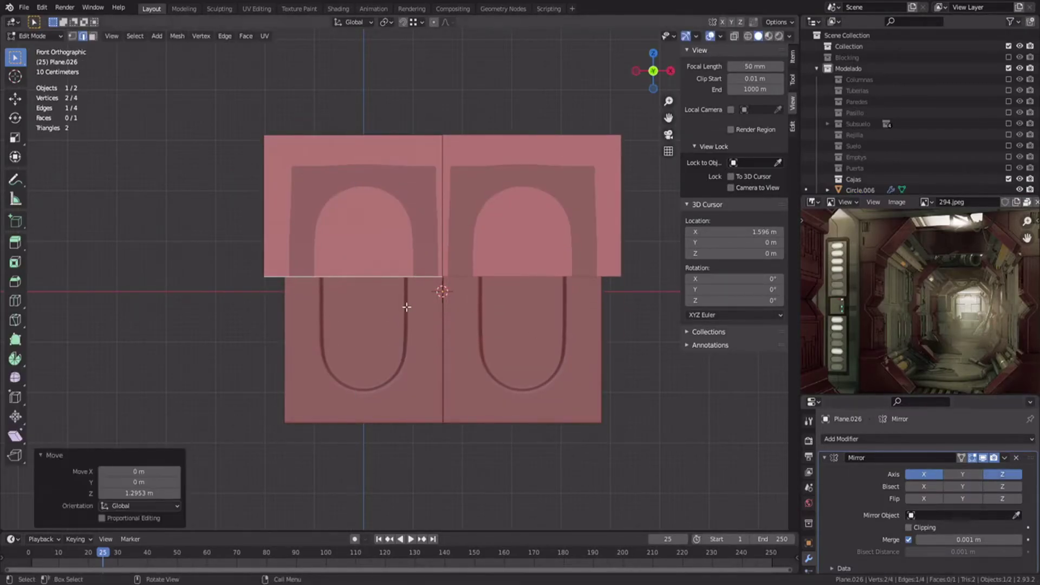
Step: Apply the plane's rotation so its mirroring follows the global axes, and return to mesh editing
{"action": "key", "text": "Tab"}
{"action": "key", "text": "ctrl+a"}
{"action": "left_click", "coordinate": [468, 323]}
{"action": "key", "text": "Tab"}
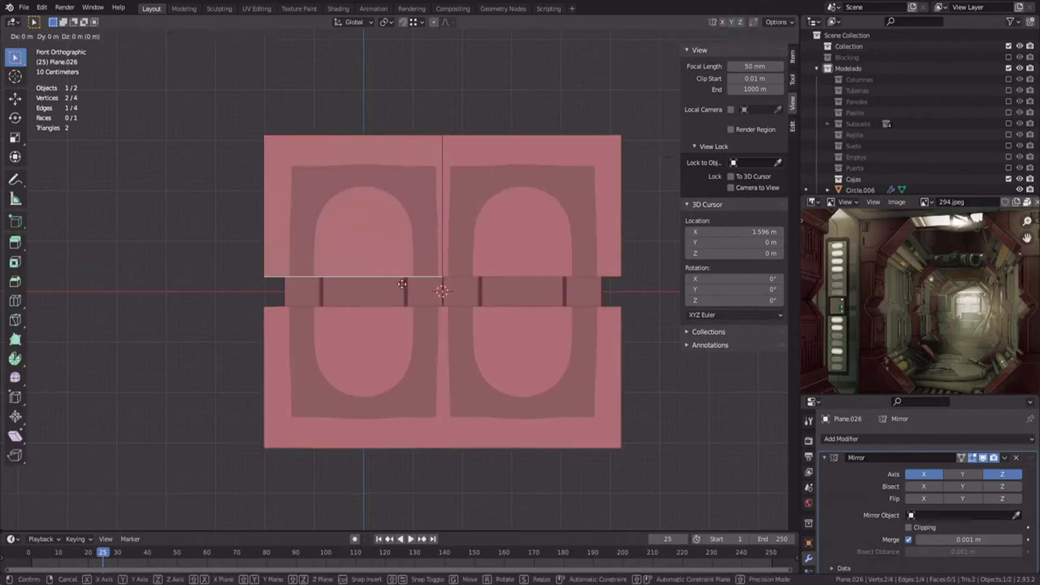
Step: Enable clipping on the Mirror modifier and move the plane's lower and inner edges onto the mirror centre lines
{"action": "key", "text": "g"}
{"action": "key", "text": "z"}
{"action": "left_click", "coordinate": [405, 282]}
{"action": "left_click", "coordinate": [909, 527]}
{"action": "key", "text": "g"}
{"action": "key", "text": "z"}
{"action": "left_click", "coordinate": [437, 313]}
{"action": "left_click", "coordinate": [436, 267]}
{"action": "key", "text": "g"}
{"action": "key", "text": "x"}
{"action": "left_click", "coordinate": [481, 263]}
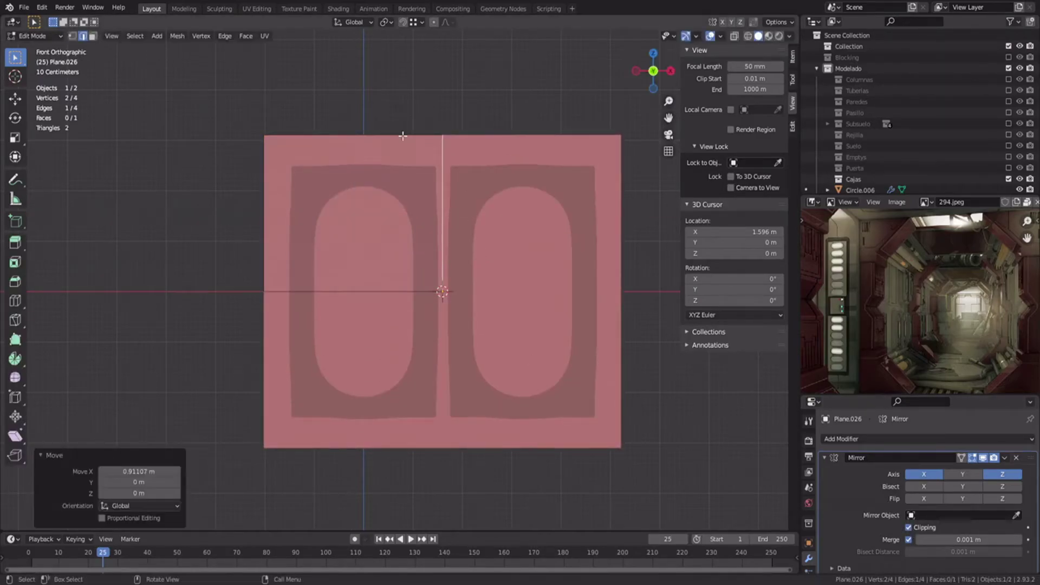
Step: Add a vertical loop cut near the plane's left edge and move the whole plane back about 0.06 m along Y
{"action": "left_click", "coordinate": [299, 163]}
{"action": "left_click", "coordinate": [225, 186]}
{"action": "key", "text": "a"}
{"action": "middle_click_drag", "start_coordinate": [226, 186], "coordinate": [348, 234]}
{"action": "key", "text": "g"}
{"action": "key", "text": "y"}
{"action": "left_click", "coordinate": [421, 263]}
{"action": "key", "text": "KP_1"}
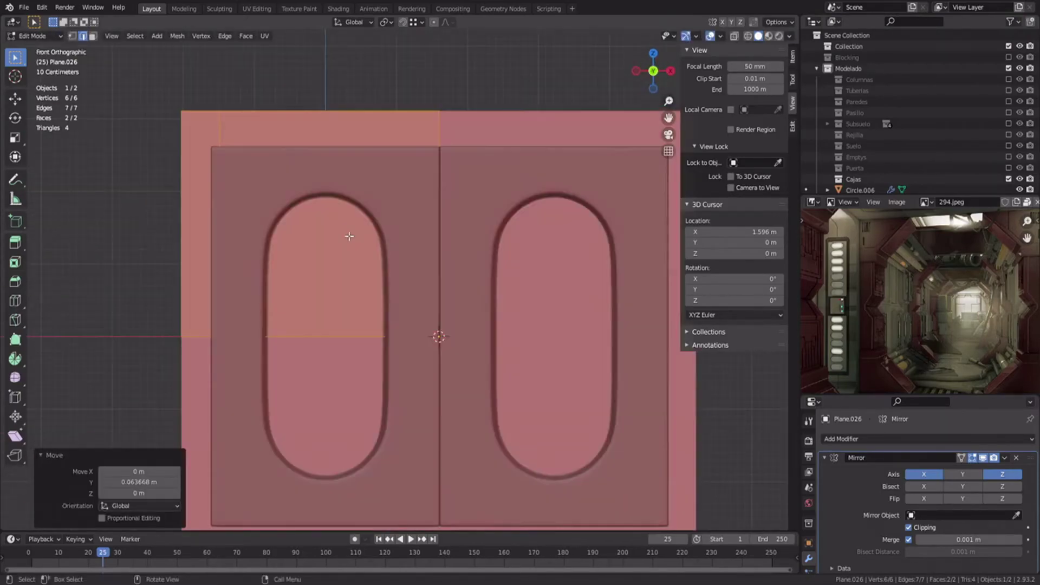
Step: Fit the plane's vertical and horizontal cuts to the boxes' outline and delete the enclosed face to form a frame
{"action": "middle_click_drag", "start_coordinate": [202, 134], "coordinate": [311, 200], "text": "shift"}
{"action": "scroll", "coordinate": [313, 197], "scroll_direction": "up", "scroll_amount": 1}
{"action": "left_click", "coordinate": [317, 187]}
{"action": "key", "text": "g"}
{"action": "key", "text": "x"}
{"action": "left_click", "coordinate": [305, 194]}
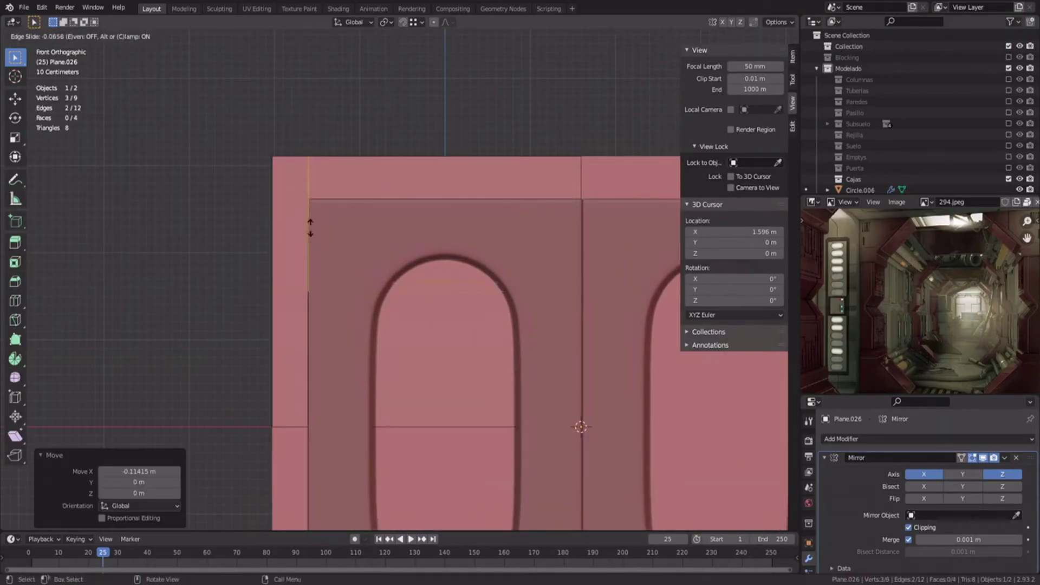
{"action": "right_click", "coordinate": [441, 320]}
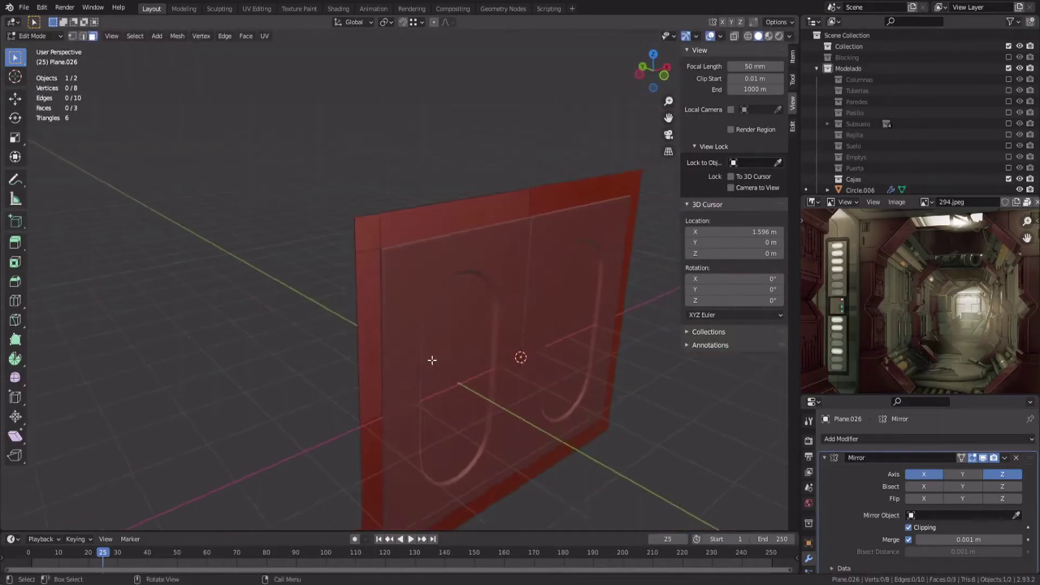
Step: Move the whole frame forward along Y and extrude its inner border edges back about 0.16 m
{"action": "key", "text": "a"}
{"action": "key", "text": "g"}
{"action": "key", "text": "y"}
{"action": "middle_click_drag", "start_coordinate": [432, 360], "coordinate": [458, 359]}
{"action": "left_click", "coordinate": [458, 362]}
{"action": "key", "text": "2"}
{"action": "left_click", "coordinate": [412, 347], "text": "alt"}
{"action": "left_click", "coordinate": [448, 355]}
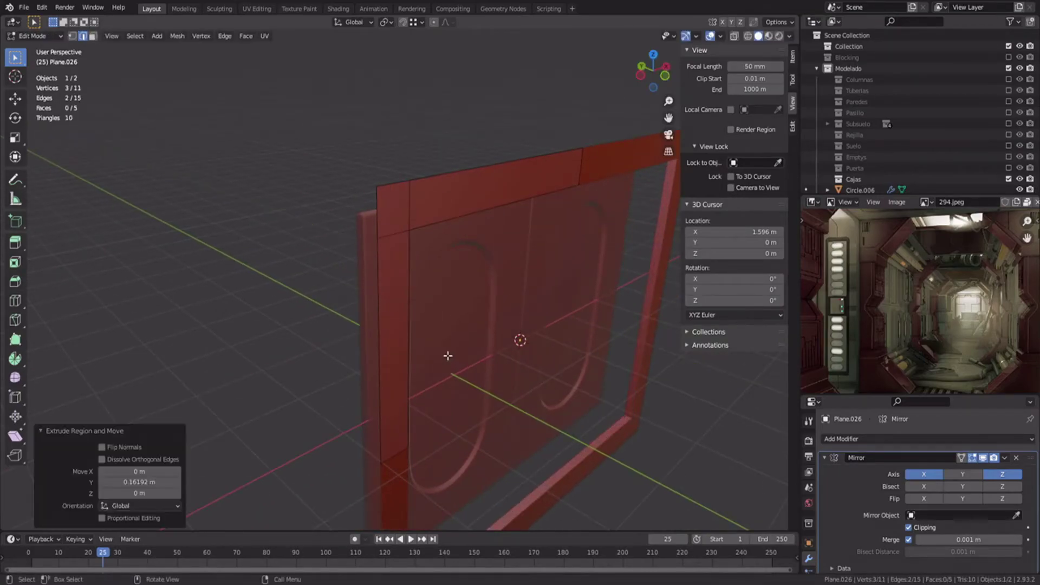
Step: Extrude the frame's outer border edges back about 0.11 m along Y
{"action": "left_click", "coordinate": [382, 314], "text": "alt"}
{"action": "left_click", "coordinate": [460, 344]}
{"action": "middle_click_drag", "start_coordinate": [461, 345], "coordinate": [344, 295]}
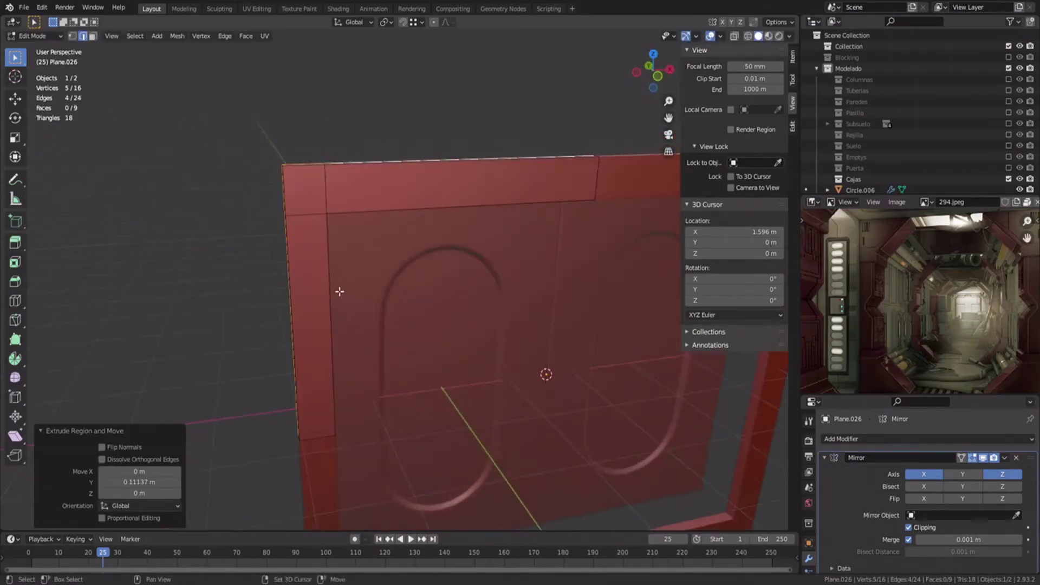
Step: Add supporting loop cuts around the frame's corner and along its inner and outer edges
{"action": "key", "text": "ctrl+r"}
{"action": "double_click", "coordinate": [363, 330]}
{"action": "key", "text": "ctrl+b"}
{"action": "left_click", "coordinate": [526, 319]}
{"action": "key", "text": "ctrl+r"}
{"action": "double_click", "coordinate": [531, 295]}
{"action": "key", "text": "g"}
{"action": "key", "text": "g"}
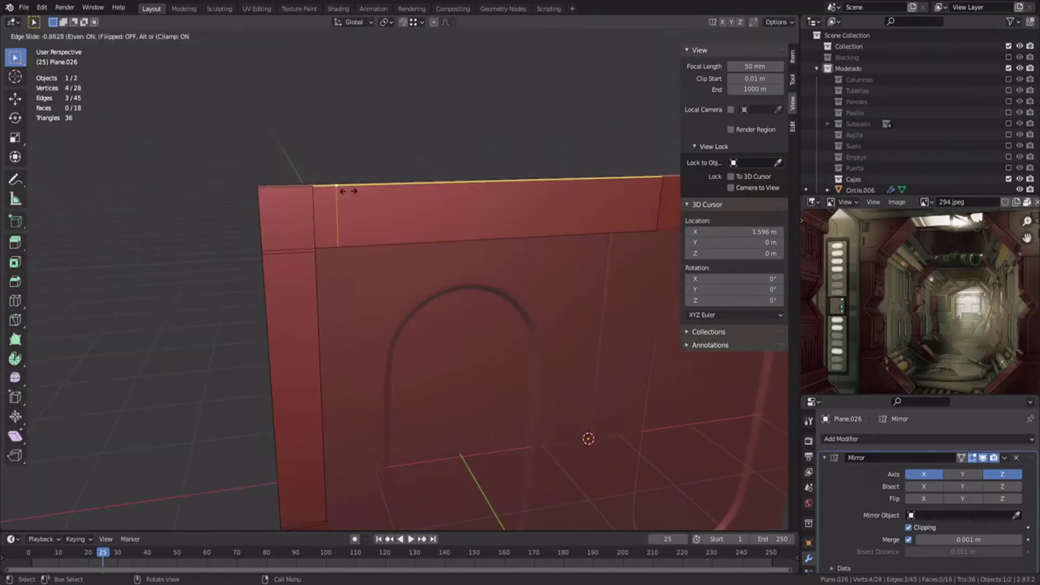
{"action": "left_click", "coordinate": [334, 190]}
{"action": "key", "text": "ctrl+r"}
{"action": "left_click", "coordinate": [313, 230]}
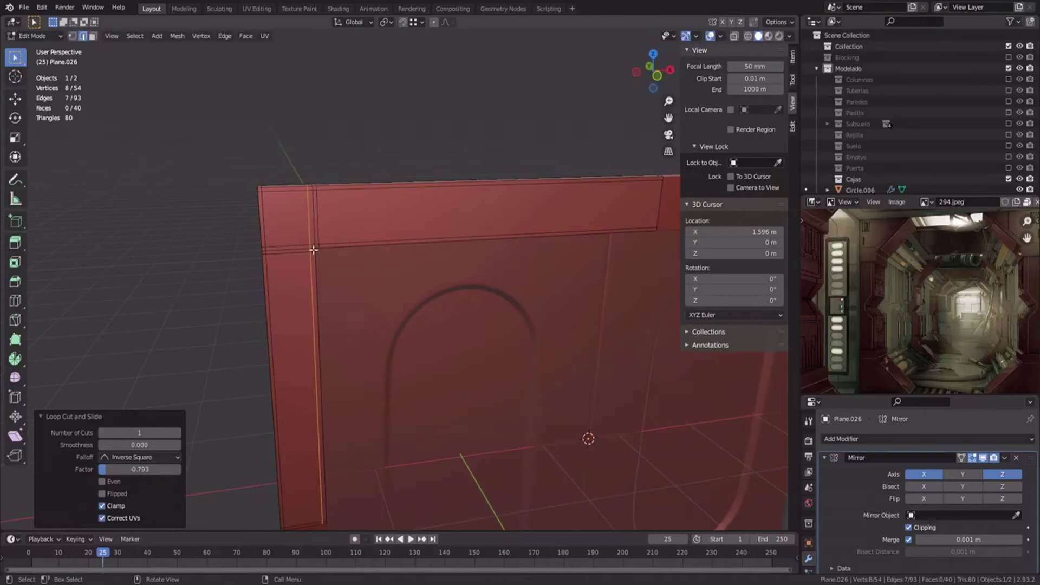
Step: Add a level 2 Subdivision modifier to the frame and shade it smooth
{"action": "key", "text": "Tab"}
{"action": "left_click", "coordinate": [825, 458]}
{"action": "key", "text": "ctrl+2"}
{"action": "key", "text": "alt+a"}
{"action": "middle_click_drag", "start_coordinate": [384, 320], "coordinate": [307, 281]}
{"action": "left_click", "coordinate": [307, 281]}
{"action": "right_click", "coordinate": [307, 280]}
{"action": "left_click", "coordinate": [298, 243]}
Step: Move the frame's whole mesh along Y to fit against the boxes, and save the file
{"action": "key", "text": "Tab"}
{"action": "key", "text": "a"}
{"action": "key", "text": "g"}
{"action": "key", "text": "y"}
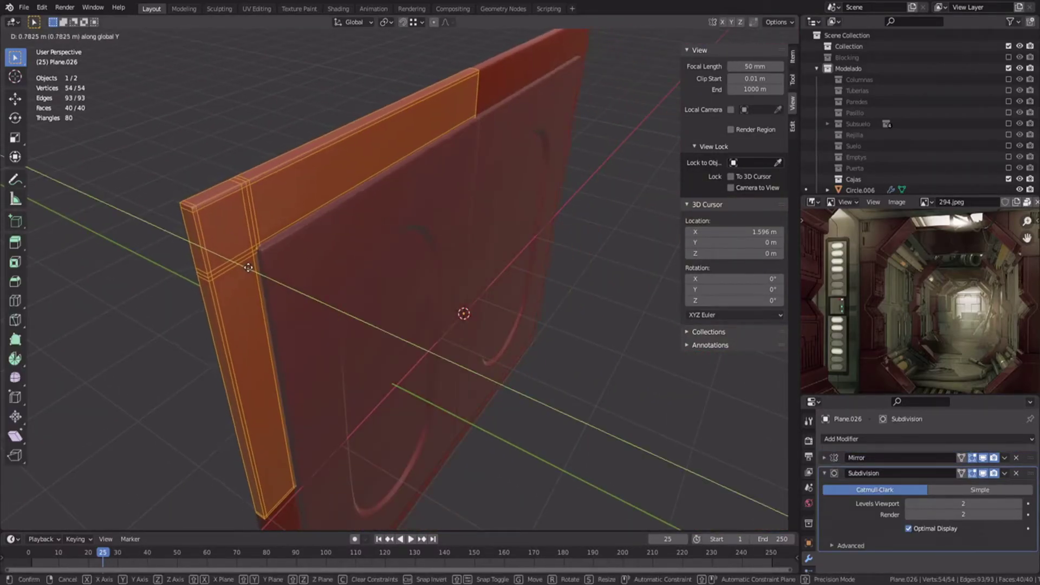
{"action": "left_click", "coordinate": [263, 274]}
{"action": "key", "text": "Tab"}
{"action": "key", "text": "ctrl+s"}
Step: Select three neighbouring vertices at the frame's inner upper-left corner and merge them into one
{"action": "middle_click_drag", "start_coordinate": [375, 353], "coordinate": [327, 334]}
{"action": "scroll", "coordinate": [327, 333], "scroll_direction": "up", "scroll_amount": 4}
{"action": "key", "text": "Tab"}
{"action": "middle_click_drag", "start_coordinate": [249, 277], "coordinate": [307, 342], "text": "shift"}
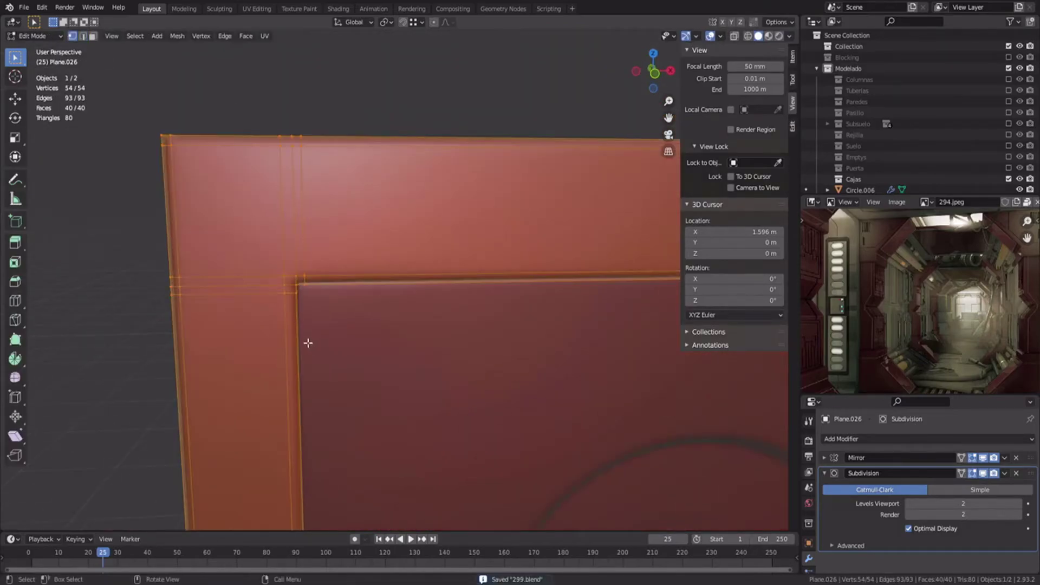
{"action": "left_click", "coordinate": [284, 286]}
{"action": "left_click", "coordinate": [295, 277], "text": "shift"}
{"action": "left_click", "coordinate": [284, 276], "text": "shift"}
{"action": "right_click", "coordinate": [284, 276]}
{"action": "mouse_move", "coordinate": [261, 494]}
{"action": "left_click", "coordinate": [325, 505]}
Step: Dissolve the surplus edge beside the merged inner corner of the frame
{"action": "key", "text": "2"}
{"action": "key", "text": "ctrl+x"}
{"action": "middle_click_drag", "start_coordinate": [291, 227], "coordinate": [288, 281]}
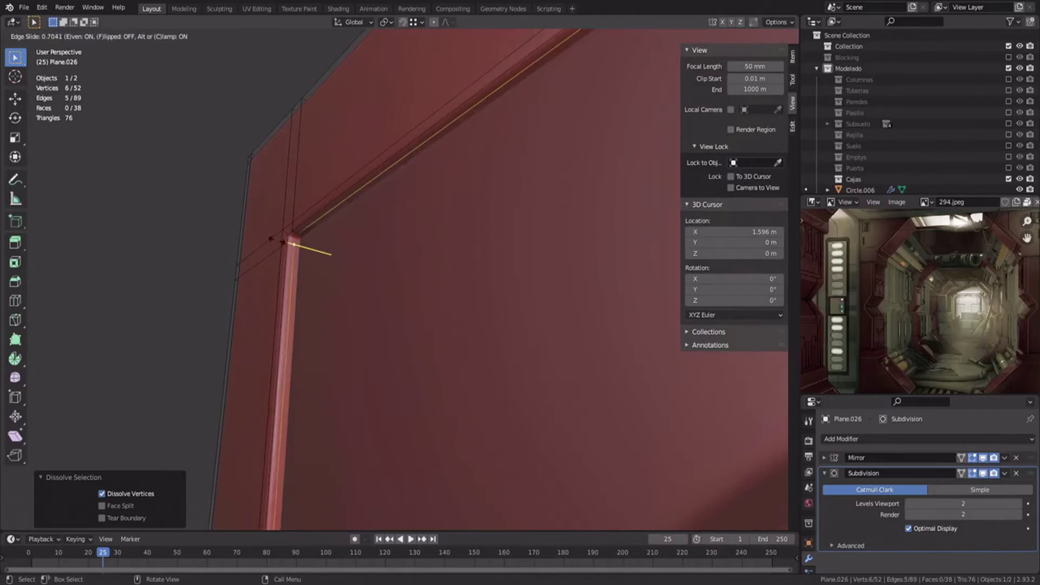
Step: Slide the edge loop beside the frame's inner upper-left corner evenly into place and save the file
{"action": "left_click", "coordinate": [276, 245]}
{"action": "key", "text": "Tab"}
{"action": "key", "text": "ctrl+s"}
Step: Add supporting loop cuts close to the frame's inner edge to sharpen its corner
{"action": "key", "text": "Tab"}
{"action": "key", "text": "ctrl+r"}
{"action": "left_click", "coordinate": [290, 265]}
{"action": "key", "text": "ctrl+r"}
{"action": "scroll", "coordinate": [454, 275], "scroll_direction": "up", "scroll_amount": 3}
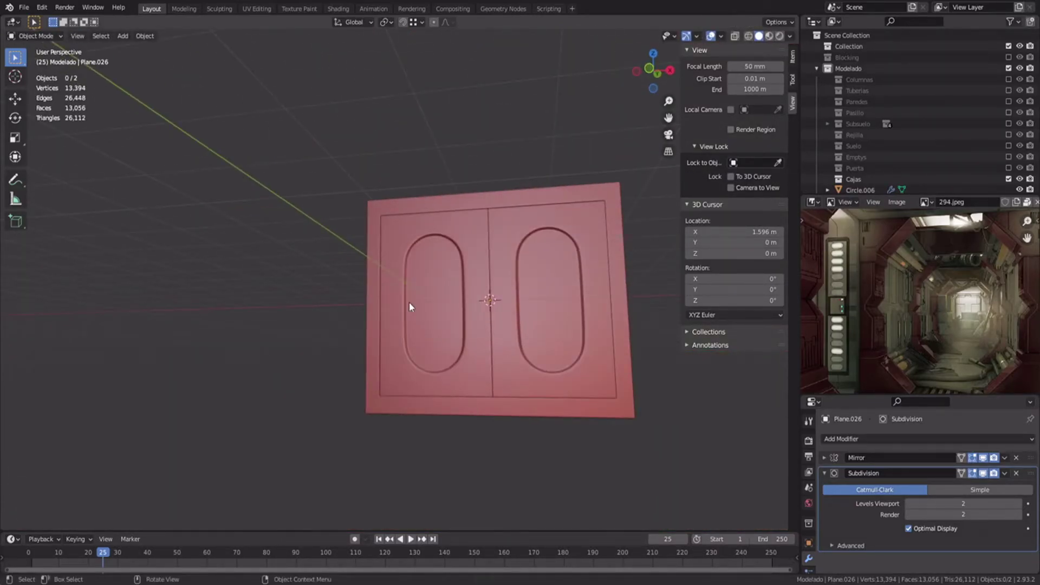
Step: Duplicate the frame and the pill-recessed panels in place and move the copies to the Copias collection
{"action": "key", "text": "KP_7"}
{"action": "key", "text": "z"}
{"action": "middle_click_drag", "start_coordinate": [333, 216], "coordinate": [341, 111]}
{"action": "key", "text": "z"}
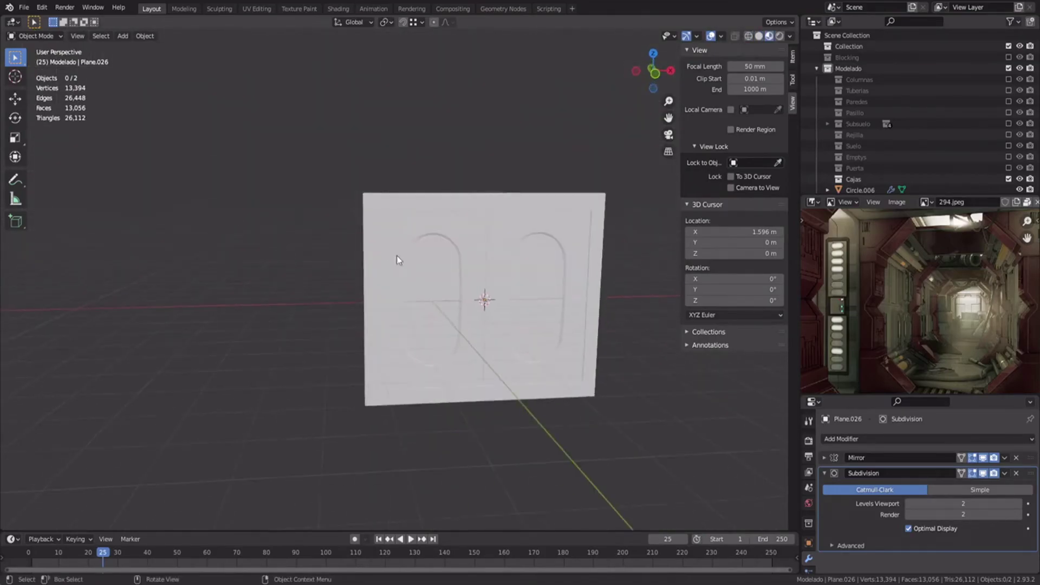
{"action": "scroll", "coordinate": [394, 259], "scroll_direction": "up", "scroll_amount": 2}
{"action": "key", "text": "z"}
{"action": "left_click", "coordinate": [457, 261]}
{"action": "middle_click_drag", "start_coordinate": [457, 261], "coordinate": [405, 261], "text": "shift"}
{"action": "left_click", "coordinate": [312, 258], "text": "shift"}
{"action": "key", "text": "shift+d"}
{"action": "key", "text": "m"}
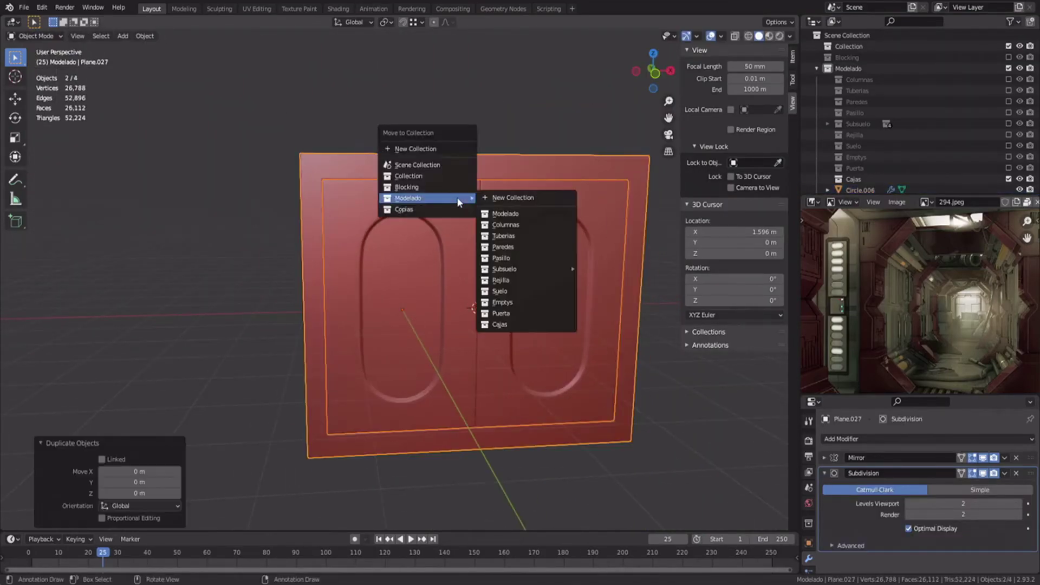
{"action": "left_click", "coordinate": [454, 209]}
Step: Apply the Mirror modifiers on the pill-recessed panels and the surrounding frame
{"action": "left_click", "coordinate": [527, 303]}
{"action": "left_click", "coordinate": [824, 458]}
{"action": "key", "text": "ctrl+a"}
{"action": "left_click", "coordinate": [824, 457]}
{"action": "key", "text": "ctrl+a"}
{"action": "left_click", "coordinate": [502, 162]}
{"action": "left_click", "coordinate": [824, 458]}
{"action": "key", "text": "ctrl+a"}
Step: Join the pill-recessed panels and the frame into a single wall object
{"action": "left_click", "coordinate": [440, 270]}
{"action": "left_click", "coordinate": [445, 166]}
{"action": "key", "text": "Tab"}
{"action": "key", "text": "Tab"}
{"action": "key", "text": "alt+a"}
{"action": "middle_click_drag", "start_coordinate": [391, 271], "coordinate": [392, 282]}
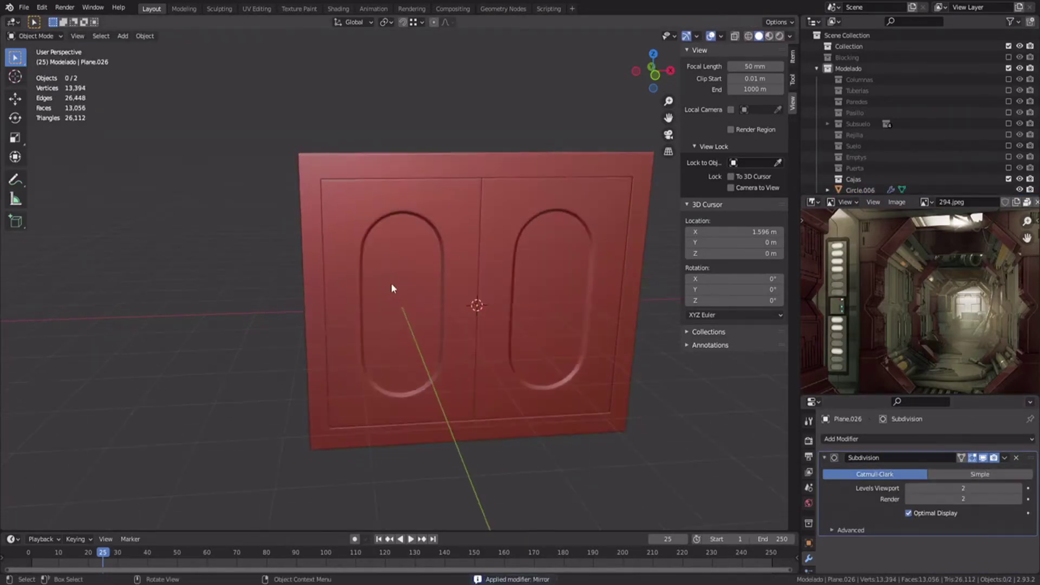
{"action": "key", "text": "KP_7"}
{"action": "middle_click_drag", "start_coordinate": [403, 339], "coordinate": [459, 216]}
{"action": "left_click", "coordinate": [458, 216]}
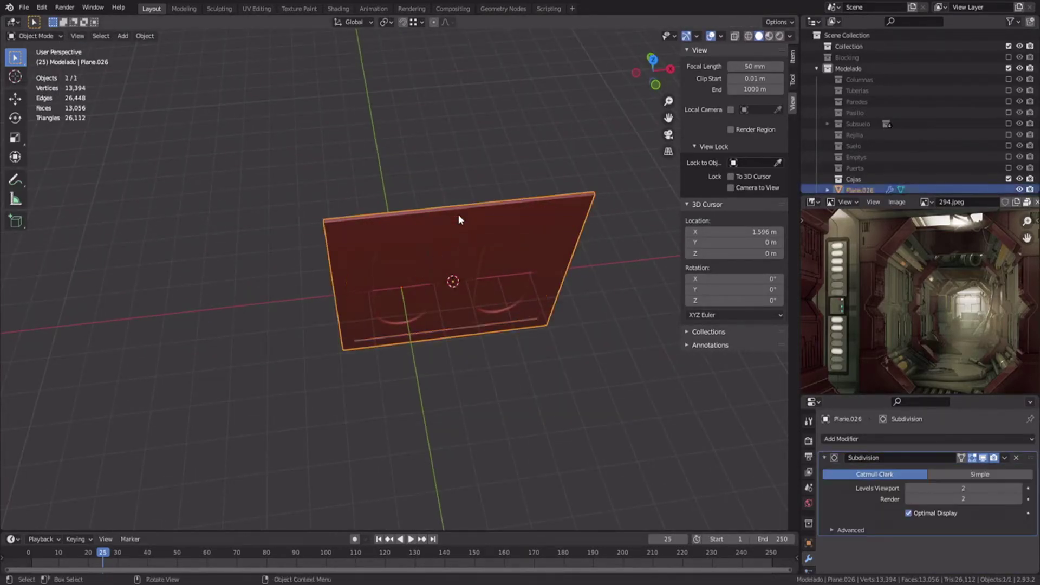
Step: Move the wall's whole mesh along Y in Edit Mode, away from its origin
{"action": "key", "text": "KP_7"}
{"action": "key", "text": "Tab"}
{"action": "key", "text": "a"}
{"action": "key", "text": "g"}
{"action": "key", "text": "y"}
{"action": "left_click", "coordinate": [462, 362]}
{"action": "key", "text": "Tab"}
Step: Add a Mirror modifier on the Y axis to the wall for the opposite side of the box
{"action": "left_click", "coordinate": [825, 458]}
{"action": "left_click", "coordinate": [835, 440]}
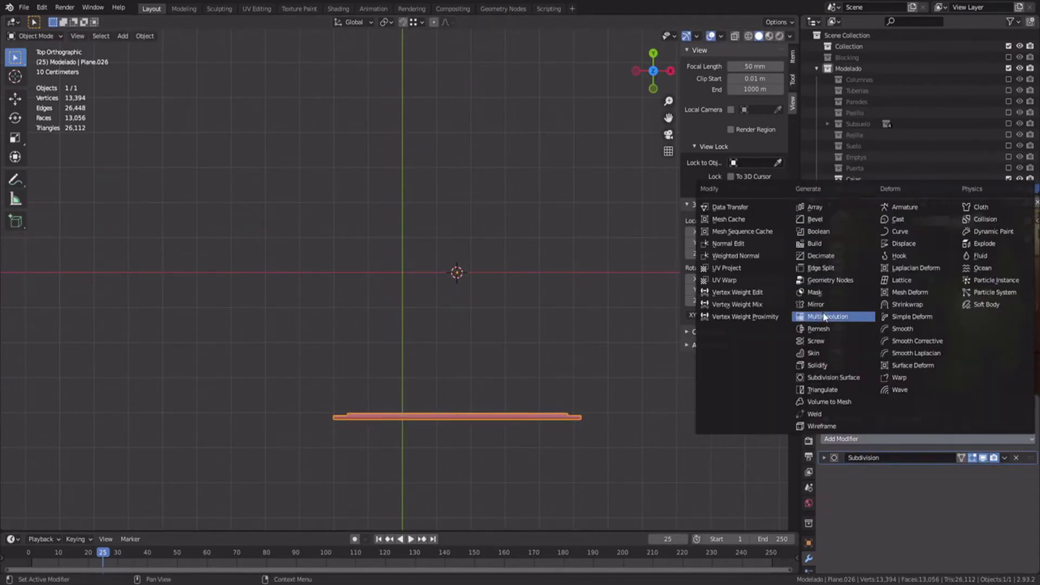
{"action": "left_click", "coordinate": [815, 304]}
{"action": "middle_click_drag", "start_coordinate": [518, 370], "coordinate": [390, 318]}
Step: Duplicate the mirrored walls rotated 90° about Z and move the copy's mesh along X to adjust its distance
{"action": "key", "text": "KP_7"}
{"action": "key", "text": "shift+d"}
{"action": "type", "text": "r90"}
{"action": "key", "text": "Return"}
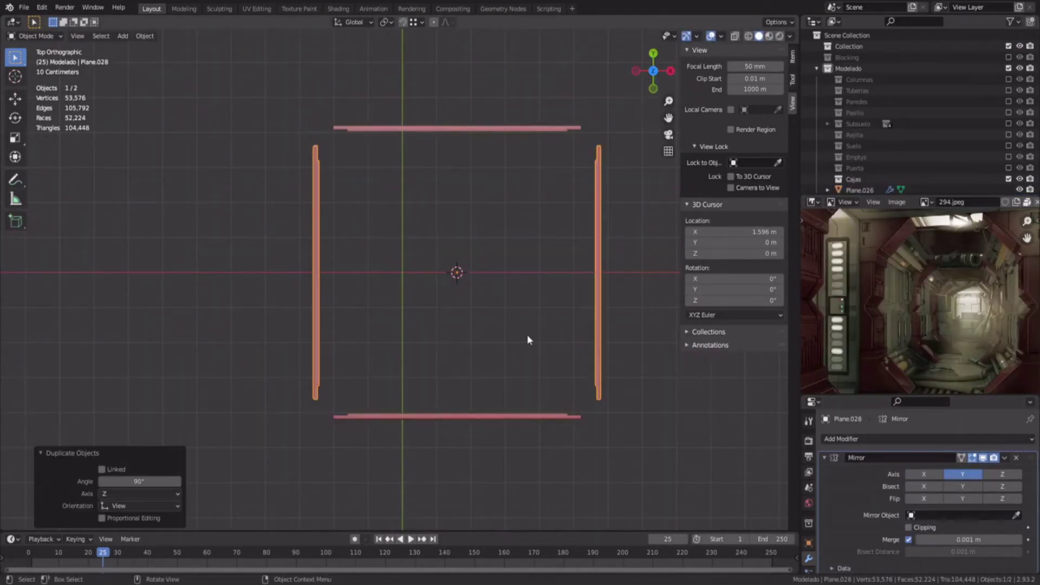
{"action": "key", "text": "Tab"}
{"action": "key", "text": "g"}
{"action": "key", "text": "x"}
{"action": "left_click", "coordinate": [463, 244]}
{"action": "key", "text": "Tab"}
Step: Move the front and back walls' mesh along Y to meet the ends of the side walls
{"action": "left_click", "coordinate": [480, 129]}
{"action": "key", "text": "Tab"}
{"action": "middle_click_drag", "start_coordinate": [544, 399], "coordinate": [501, 344], "text": "shift"}
{"action": "scroll", "coordinate": [534, 304], "scroll_direction": "up", "scroll_amount": 3}
{"action": "key", "text": "g"}
{"action": "key", "text": "y"}
{"action": "left_click", "coordinate": [538, 269]}
Step: Move the side walls' mesh to line up with the box corners and save the file
{"action": "key", "text": "Tab"}
{"action": "left_click", "coordinate": [539, 268]}
{"action": "key", "text": "Tab"}
{"action": "middle_click_drag", "start_coordinate": [166, 264], "coordinate": [497, 262], "text": "shift"}
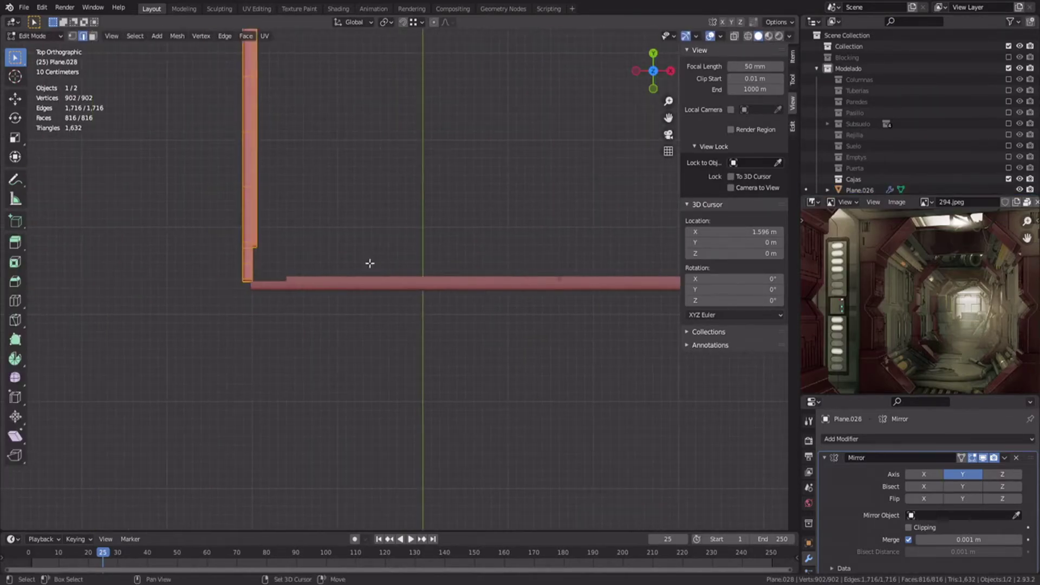
{"action": "scroll", "coordinate": [238, 271], "scroll_direction": "up", "scroll_amount": 4}
{"action": "key", "text": "g"}
{"action": "left_click", "coordinate": [307, 308]}
{"action": "key", "text": "Tab"}
{"action": "left_click", "coordinate": [325, 347]}
{"action": "scroll", "coordinate": [325, 347], "scroll_direction": "down", "scroll_amount": 4}
{"action": "key", "text": "ctrl+s"}
{"action": "middle_click_drag", "start_coordinate": [325, 346], "coordinate": [400, 312]}
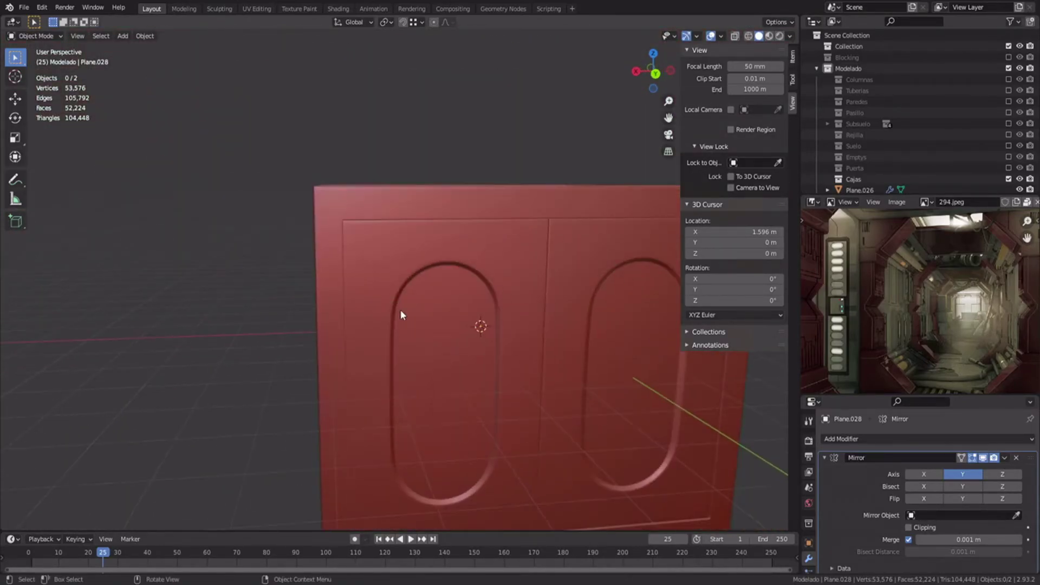
Step: Delete the linked pill-recessed panels from the front wall, keeping only its frame
{"action": "scroll", "coordinate": [352, 307], "scroll_direction": "up", "scroll_amount": 3}
{"action": "left_click", "coordinate": [351, 306]}
{"action": "key", "text": "Tab"}
{"action": "left_click", "coordinate": [350, 307]}
{"action": "scroll", "coordinate": [347, 305], "scroll_direction": "down", "scroll_amount": 3}
{"action": "key", "text": "l"}
{"action": "key", "text": "x"}
{"action": "left_click", "coordinate": [305, 300]}
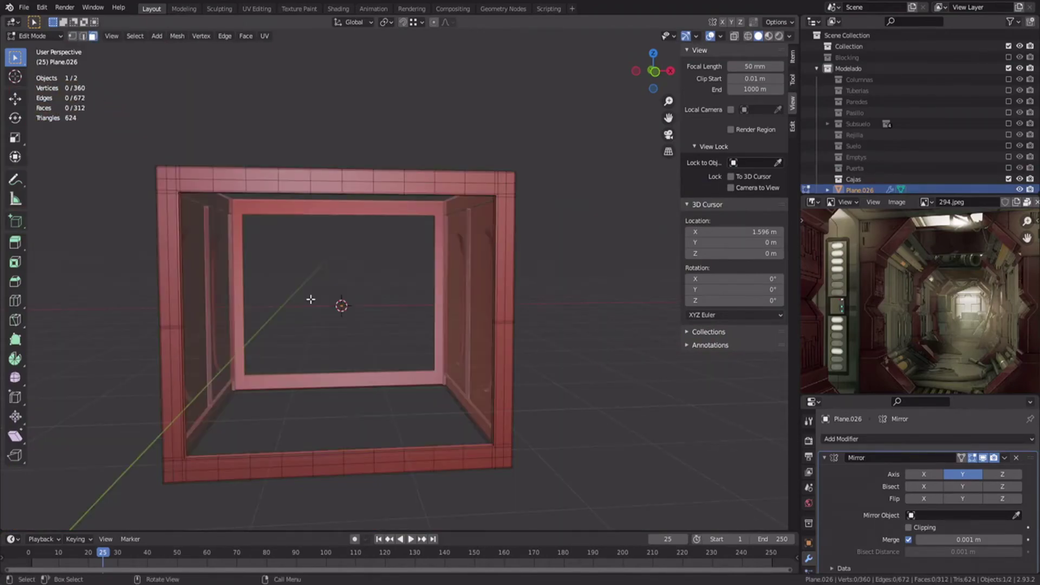
Step: Dissolve the surplus horizontal edge loops at mid-height on both uprights of the front frame
{"action": "key", "text": "KP_1"}
{"action": "key", "text": "2"}
{"action": "scroll", "coordinate": [496, 325], "scroll_direction": "up", "scroll_amount": 3}
{"action": "left_click", "coordinate": [513, 328], "text": "alt"}
{"action": "left_click", "coordinate": [513, 324], "text": "alt+shift"}
{"action": "middle_click_drag", "start_coordinate": [122, 322], "coordinate": [273, 310], "text": "shift"}
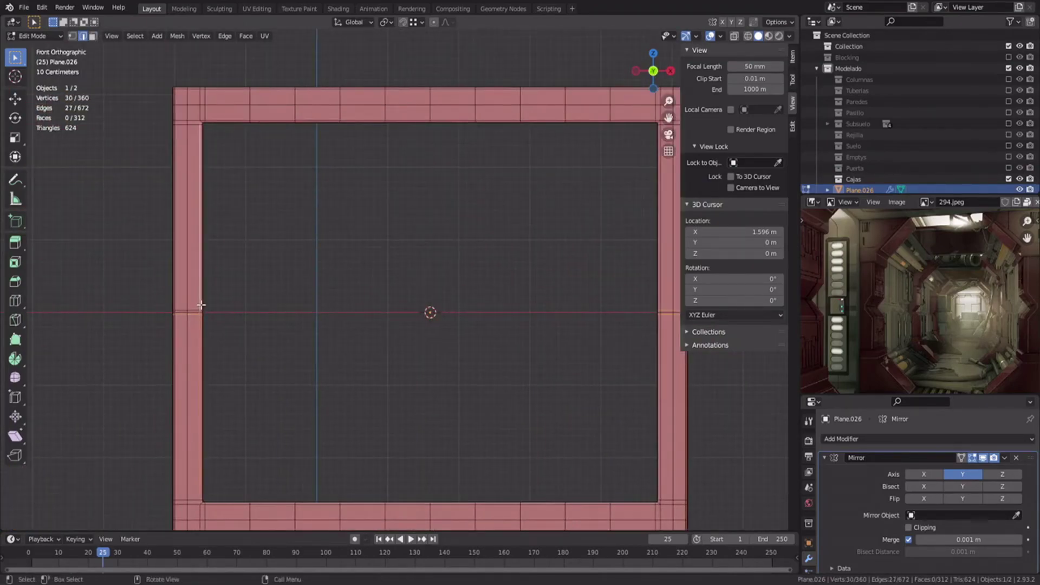
{"action": "key", "text": "ctrl+x"}
{"action": "scroll", "coordinate": [330, 344], "scroll_direction": "down", "scroll_amount": 1}
{"action": "middle_click_drag", "start_coordinate": [344, 321], "coordinate": [315, 131]}
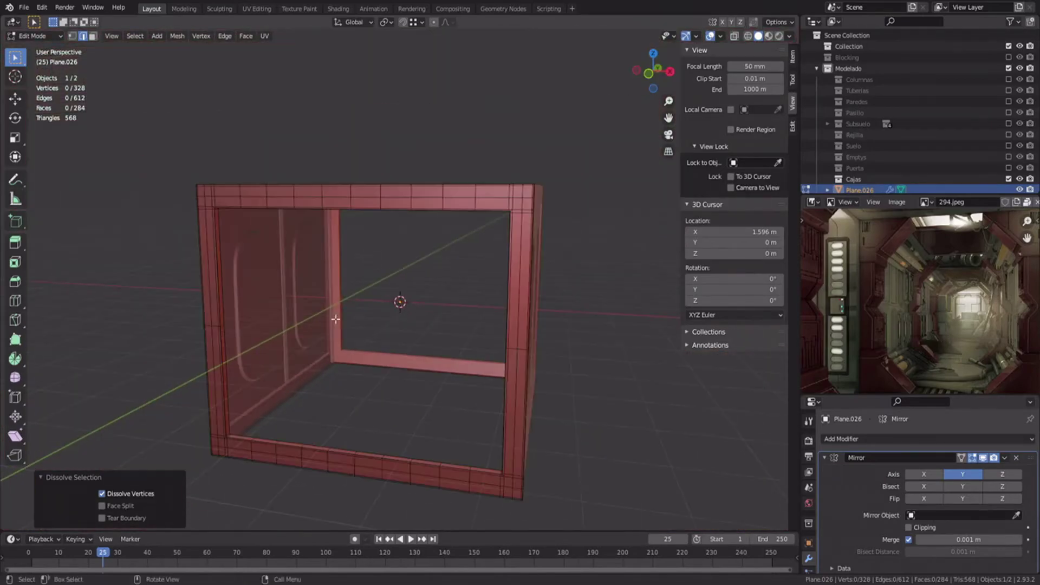
Step: Add an upright plane facing the front at the centre of the frame's opening
{"action": "key", "text": "KP_1"}
{"action": "key", "text": "shift+s"}
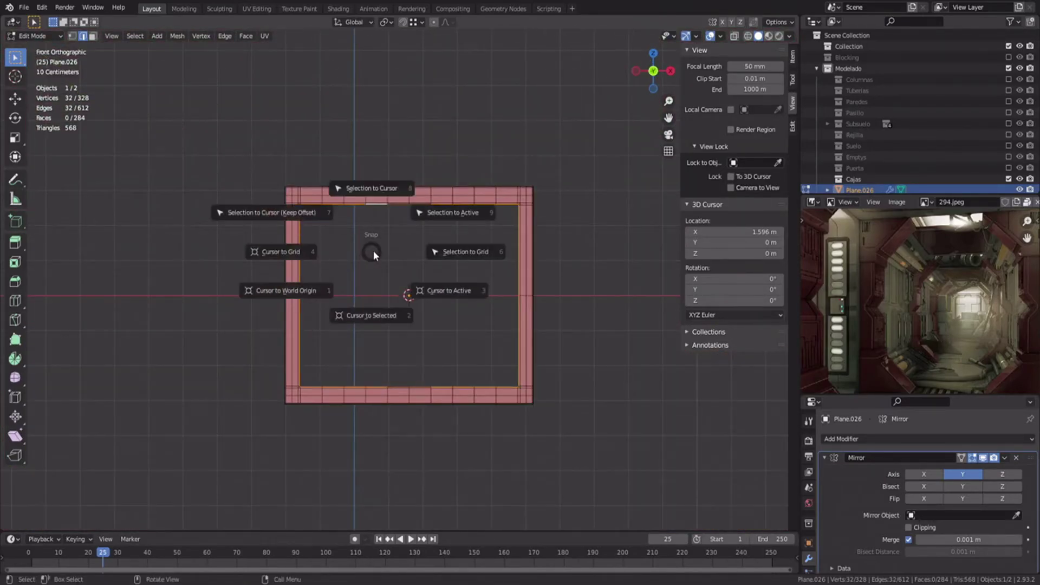
{"action": "key", "text": "Escape"}
{"action": "key", "text": "shift+a"}
{"action": "left_click", "coordinate": [373, 250]}
{"action": "left_click", "coordinate": [142, 450]}
{"action": "left_click", "coordinate": [140, 488]}
{"action": "scroll", "coordinate": [349, 384], "scroll_direction": "up", "scroll_amount": 2}
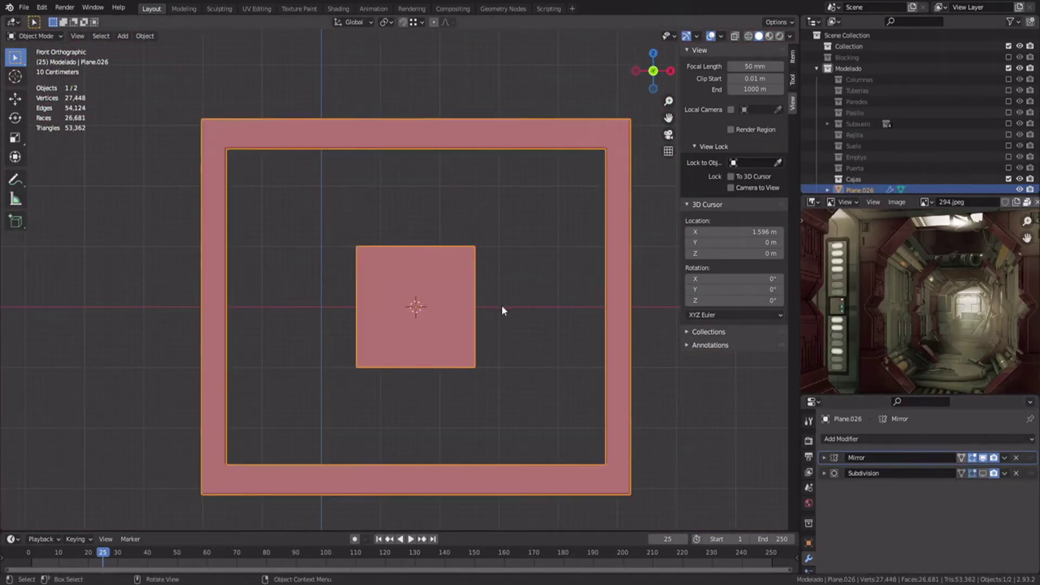
Step: Scale the new plane down along Z and separate it from the frame as its own object
{"action": "key", "text": "s"}
{"action": "key", "text": "z"}
{"action": "left_click", "coordinate": [514, 315]}
{"action": "key", "text": "Tab"}
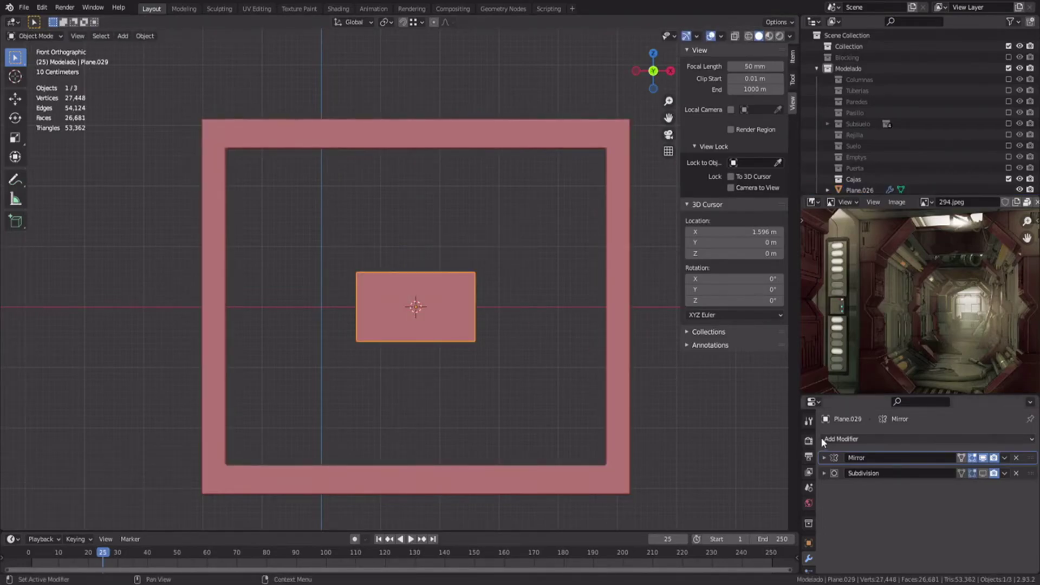
Step: Add an Array modifier to the plane with count 3 and relative offset factors X 0 and Z -1.03
{"action": "left_click", "coordinate": [829, 440]}
{"action": "left_click", "coordinate": [818, 206]}
{"action": "scroll", "coordinate": [901, 482], "scroll_direction": "down", "scroll_amount": 3}
{"action": "double_click", "coordinate": [948, 485]}
{"action": "type", "text": "0"}
{"action": "key", "text": "Tab"}
{"action": "key", "text": "Tab"}
{"action": "type", "text": "1"}
{"action": "key", "text": "Return"}
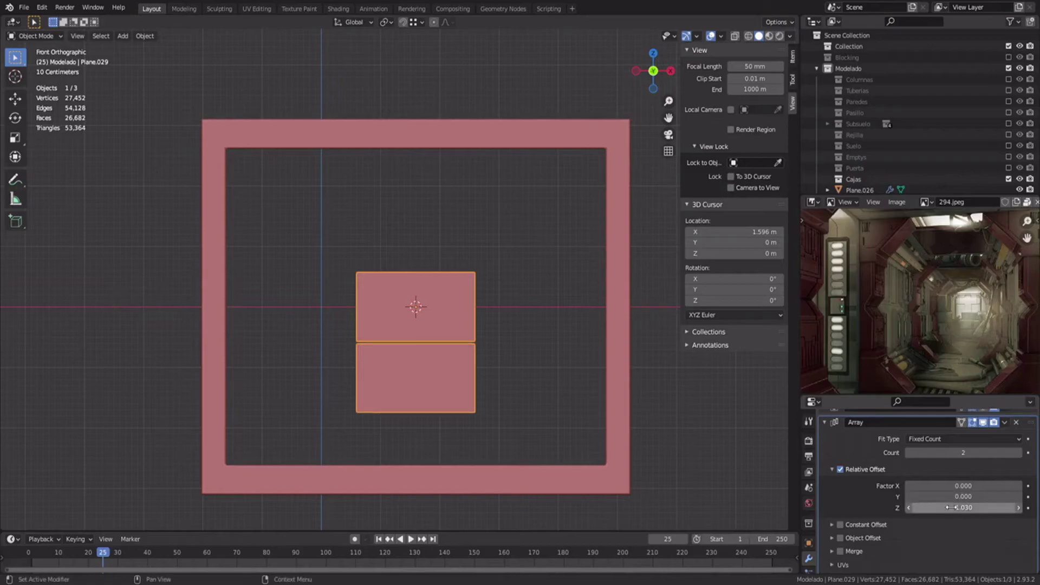
{"action": "left_click", "coordinate": [1019, 454]}
Step: Move the plane's mesh up about 1.4 m along Z and enlarge it along Z within the frame
{"action": "key", "text": "Tab"}
{"action": "key", "text": "g"}
{"action": "key", "text": "z"}
{"action": "left_click", "coordinate": [447, 283]}
{"action": "key", "text": "s"}
{"action": "key", "text": "z"}
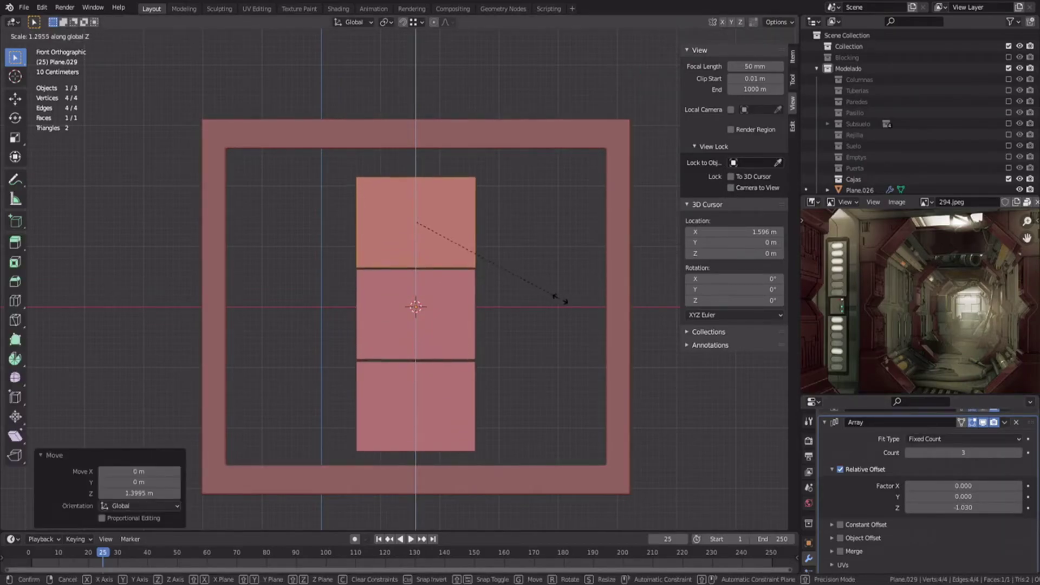
{"action": "left_click", "coordinate": [566, 289]}
Step: Set the array's Z offset to -1.01 and scale the plane along Z and X to fill the frame's opening
{"action": "key", "text": "s"}
{"action": "key", "text": "z"}
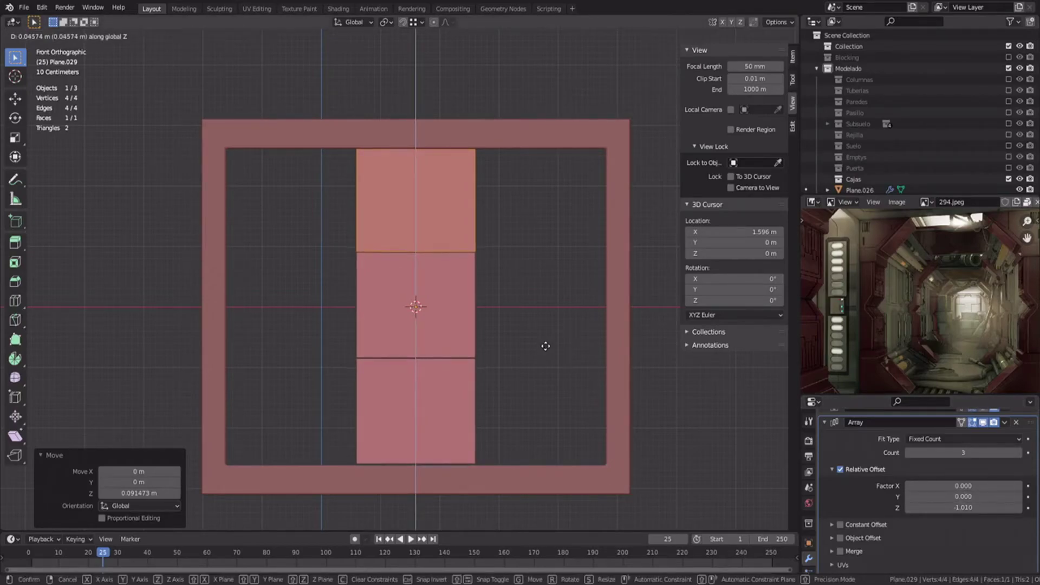
{"action": "key", "text": "x"}
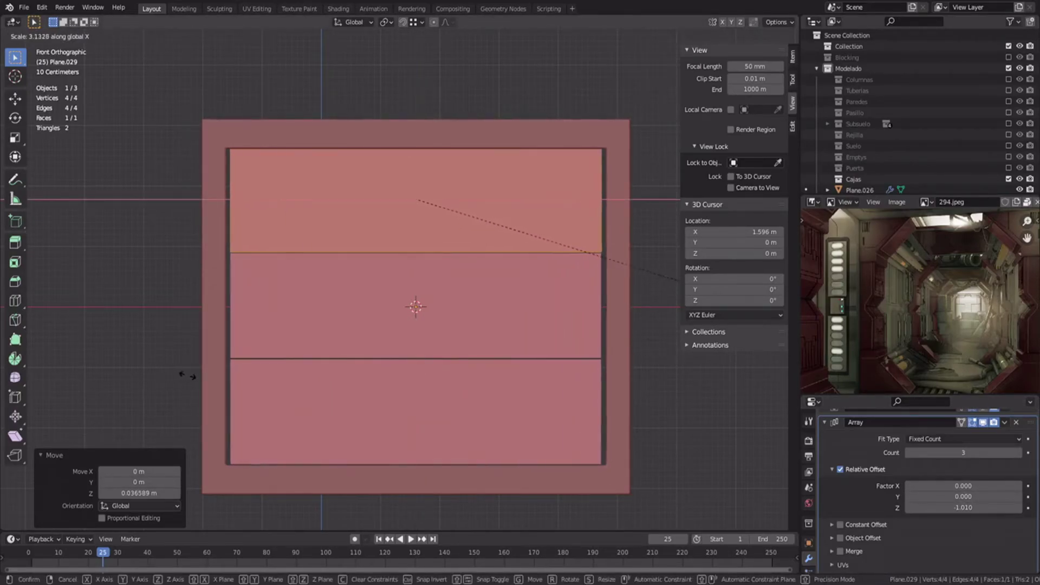
{"action": "key", "text": "Tab"}
Step: Hide the front frame and add evenly spaced loop cuts to the arrayed plank
{"action": "left_click", "coordinate": [614, 222]}
{"action": "key", "text": "h"}
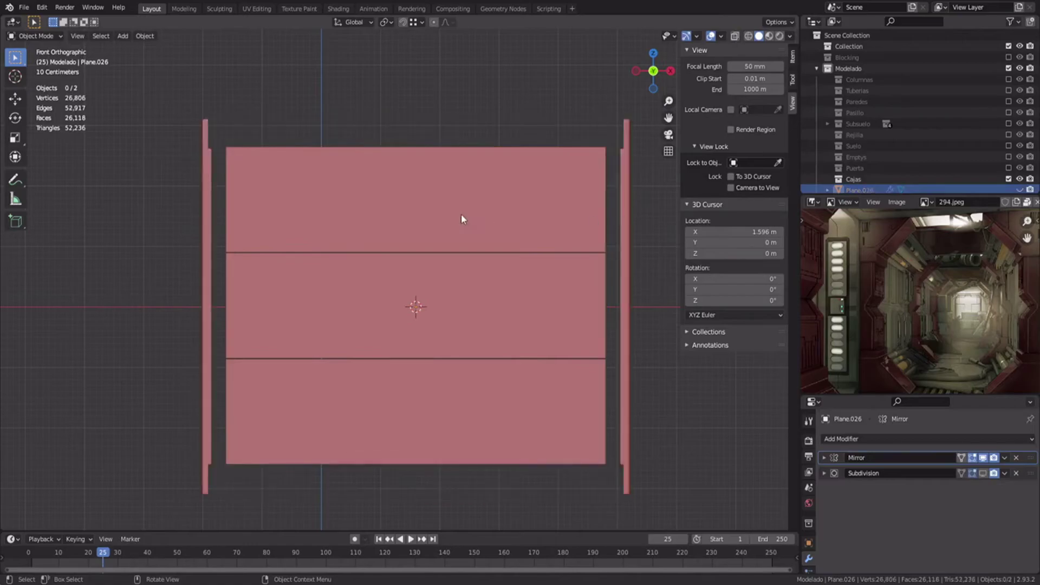
{"action": "left_click", "coordinate": [451, 190]}
{"action": "key", "text": "Tab"}
{"action": "left_click", "coordinate": [640, 181]}
{"action": "key", "text": "ctrl+r"}
{"action": "left_click", "coordinate": [644, 216]}
{"action": "right_click", "coordinate": [644, 216]}
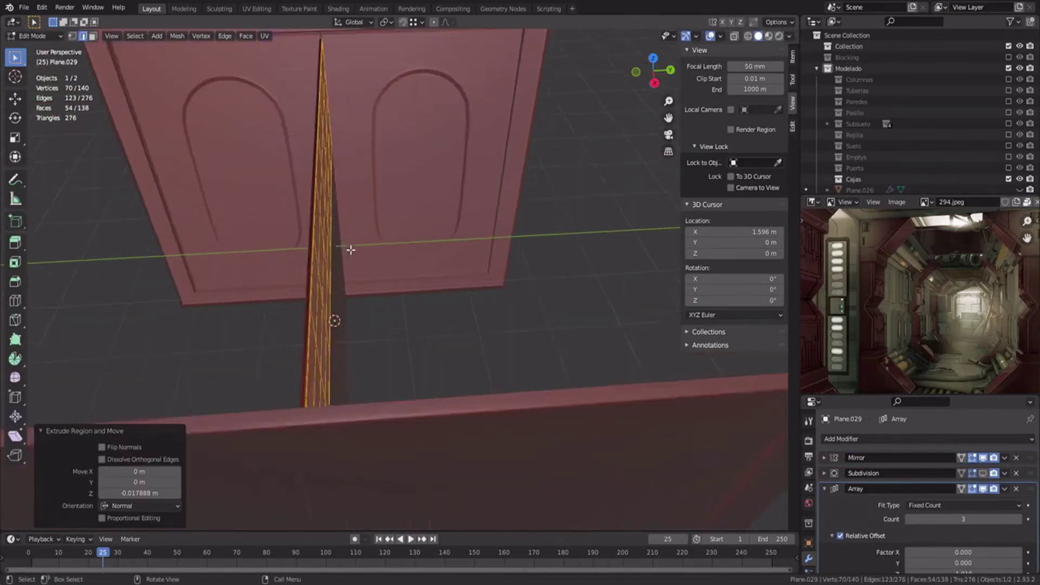
Step: Extrude the plank's faces by about 0.018 m to give it thickness
{"action": "middle_click_drag", "start_coordinate": [351, 249], "coordinate": [394, 270]}
{"action": "key", "text": "e"}
{"action": "right_click", "coordinate": [398, 269]}
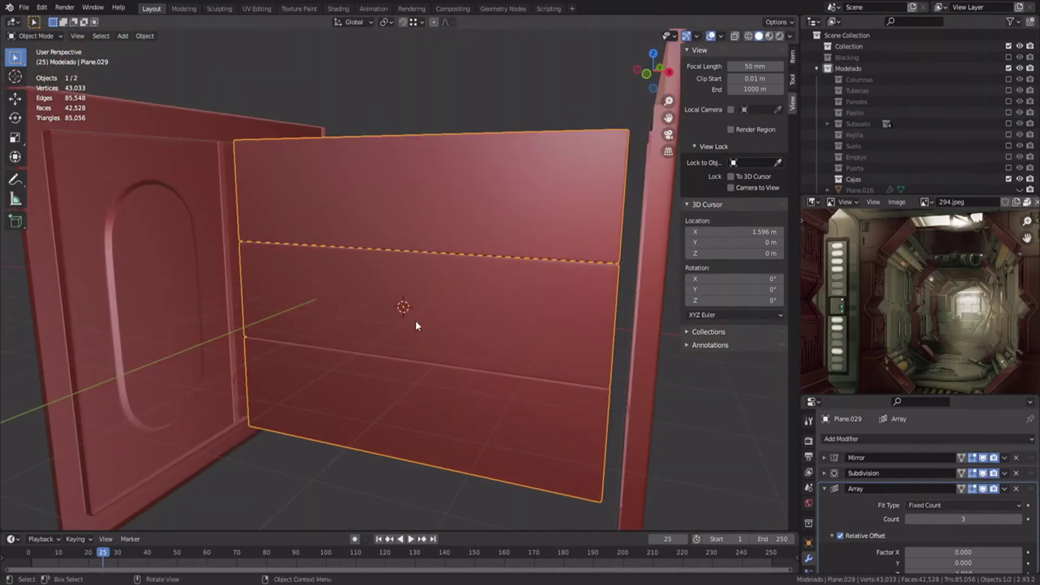
Step: Bring back the hidden front frame around the planks and save the file
{"action": "scroll", "coordinate": [417, 319], "scroll_direction": "down", "scroll_amount": 2}
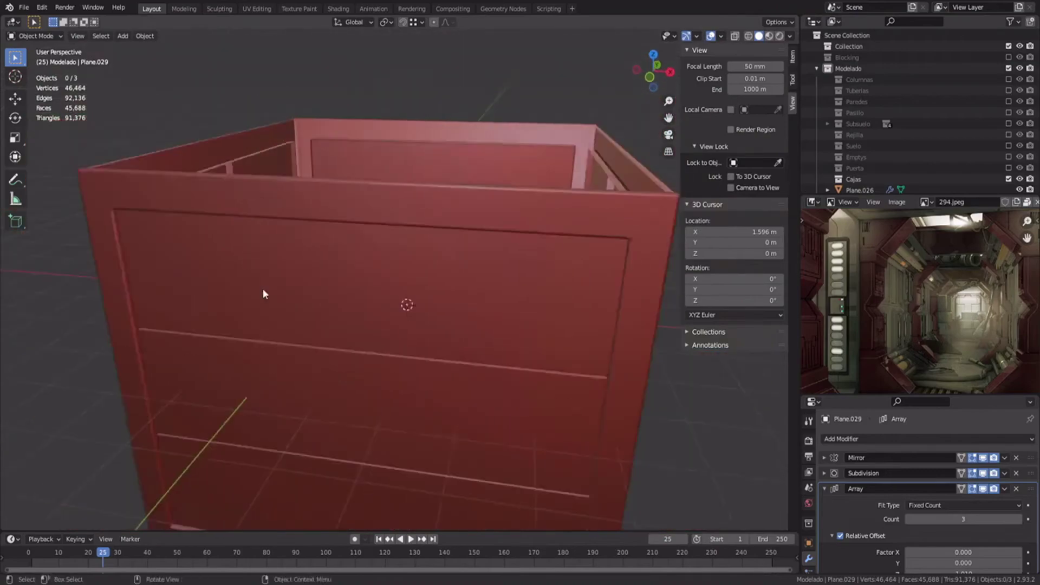
{"action": "middle_click_drag", "start_coordinate": [262, 289], "coordinate": [468, 280]}
{"action": "key", "text": "ctrl+s"}
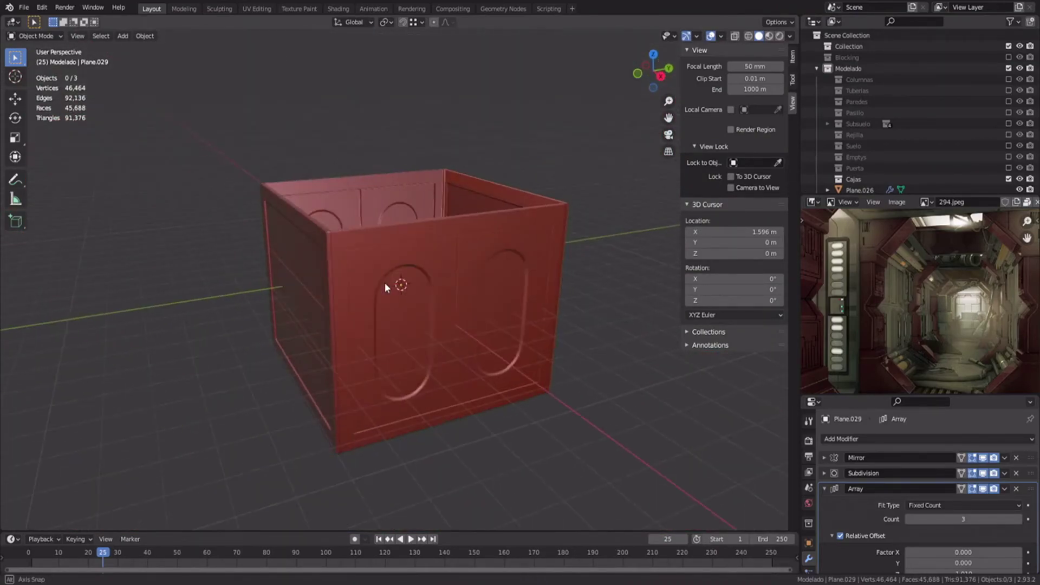
Step: Duplicate the pill-recessed side walls and rotate the copy 90° about Y to cap the box's top and bottom
{"action": "left_click", "coordinate": [395, 260]}
{"action": "middle_click_drag", "start_coordinate": [395, 260], "coordinate": [542, 378]}
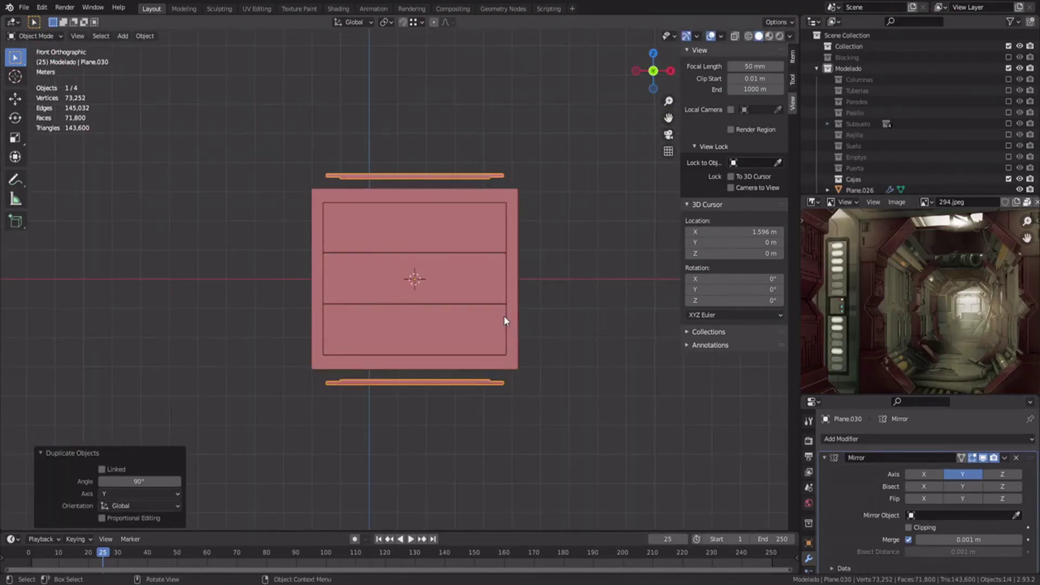
Step: Move the mirrored top and bottom panels' geometry along Z so they close against the box
{"action": "key", "text": "Tab"}
{"action": "key", "text": "g"}
{"action": "key", "text": "z"}
{"action": "left_click", "coordinate": [534, 201]}
{"action": "middle_click_drag", "start_coordinate": [534, 201], "coordinate": [387, 321]}
{"action": "key", "text": "Tab"}
Step: Move the side walls' geometry along X to meet the edges of the top and bottom panels
{"action": "left_click", "coordinate": [489, 265]}
{"action": "key", "text": "Tab"}
{"action": "key", "text": "g"}
{"action": "key", "text": "x"}
{"action": "left_click", "coordinate": [411, 322]}
{"action": "scroll", "coordinate": [504, 306], "scroll_direction": "down", "scroll_amount": 4}
{"action": "key", "text": "Tab"}
Step: Apply the front planks' modifiers other than Subdivision
{"action": "middle_click_drag", "start_coordinate": [529, 301], "coordinate": [484, 307]}
{"action": "left_click", "coordinate": [460, 329]}
{"action": "key", "text": "Tab"}
{"action": "key", "text": "Tab"}
{"action": "left_click_drag", "start_coordinate": [1030, 490], "coordinate": [1029, 457]}
{"action": "key", "text": "ctrl+a"}
{"action": "key", "text": "ctrl+a"}
{"action": "left_click", "coordinate": [597, 285]}
{"action": "key", "text": "Tab"}
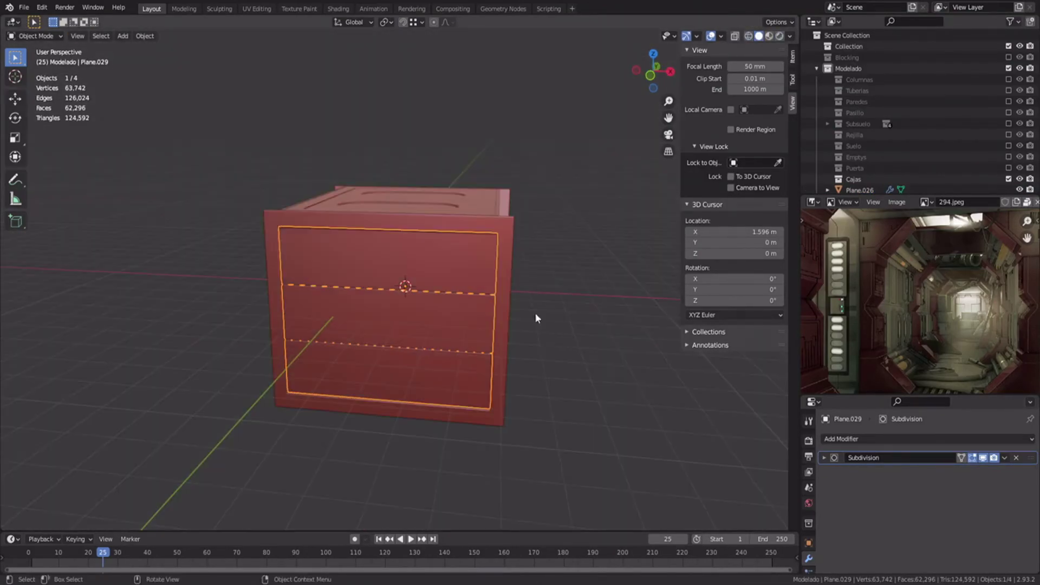
Step: Join the planks to the front frame and dissolve the surplus vertical edge loops across the planks
{"action": "middle_click_drag", "start_coordinate": [535, 313], "coordinate": [461, 276]}
{"action": "key", "text": "Tab"}
{"action": "scroll", "coordinate": [444, 277], "scroll_direction": "up", "scroll_amount": 3}
{"action": "key", "text": "2"}
{"action": "left_click", "coordinate": [286, 487], "text": "alt"}
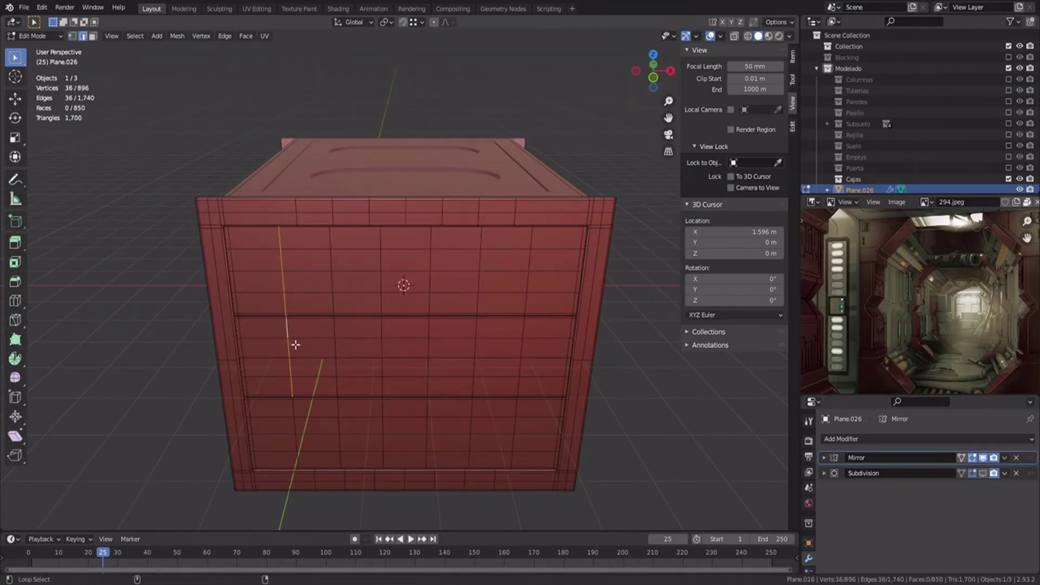
Step: Select the front frame's +X edge vertices in wireframe and move them along X flush with the side wall
{"action": "key", "text": "KP_1"}
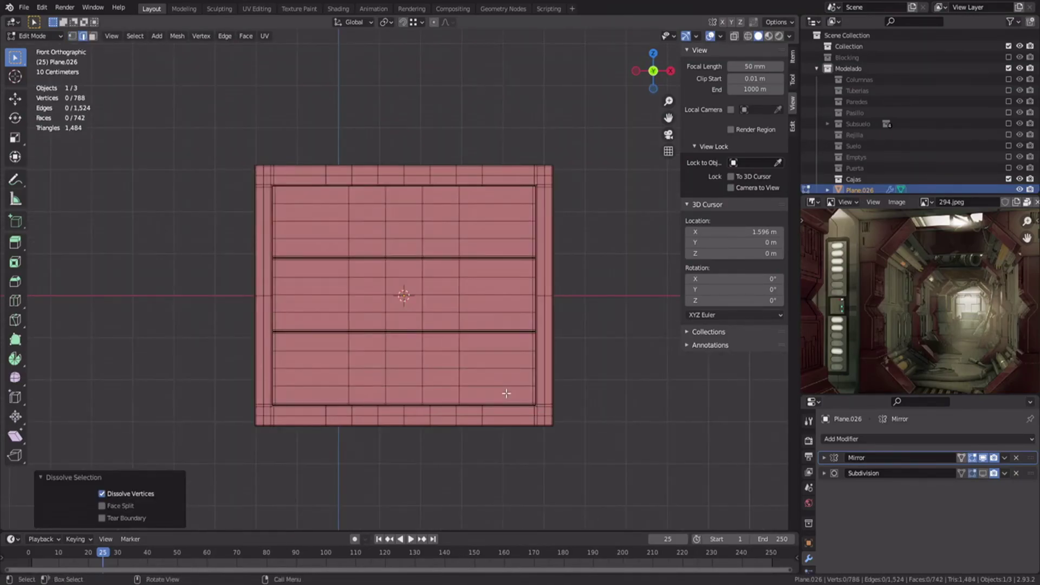
{"action": "key", "text": "1"}
{"action": "key", "text": "z"}
{"action": "left_click_drag", "start_coordinate": [511, 130], "coordinate": [618, 455]}
{"action": "mouse_move", "coordinate": [568, 189]}
{"action": "middle_mouse_down"}
{"action": "mouse_move", "coordinate": [506, 251]}
{"action": "mouse_move", "coordinate": [515, 265]}
{"action": "middle_mouse_up"}
{"action": "scroll", "coordinate": [515, 266], "scroll_direction": "up", "scroll_amount": 4}
{"action": "key", "text": "z"}
{"action": "key", "text": "z"}
{"action": "left_click", "coordinate": [515, 271]}
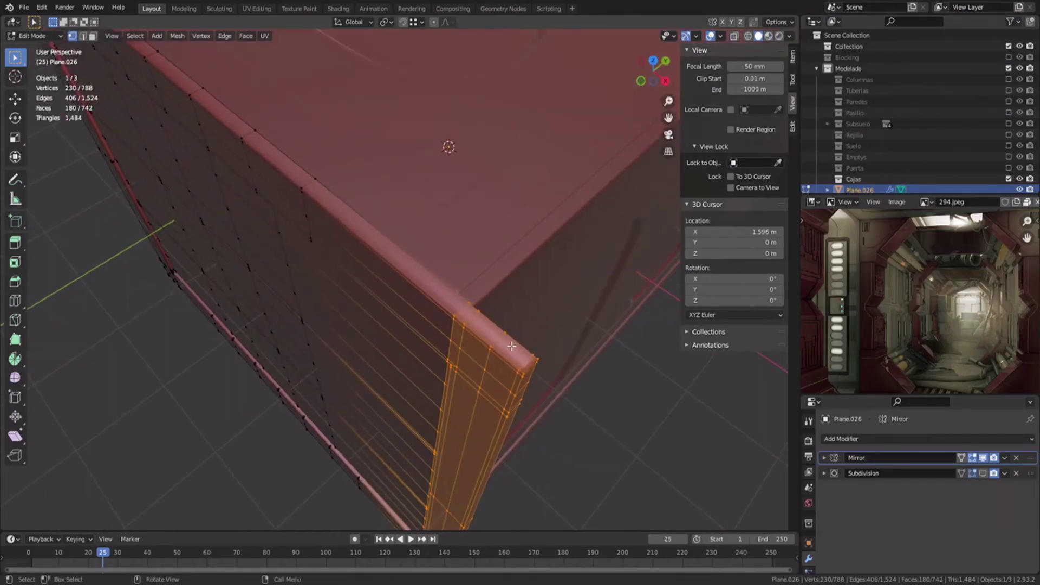
{"action": "key", "text": "g"}
{"action": "key", "text": "x"}
{"action": "left_click", "coordinate": [461, 324]}
Step: Move the frame's opposite edge vertices along X flush with the other side wall and save the file
{"action": "middle_click_drag", "start_coordinate": [481, 323], "coordinate": [443, 376]}
{"action": "key", "text": "z"}
{"action": "key", "text": "g"}
{"action": "key", "text": "x"}
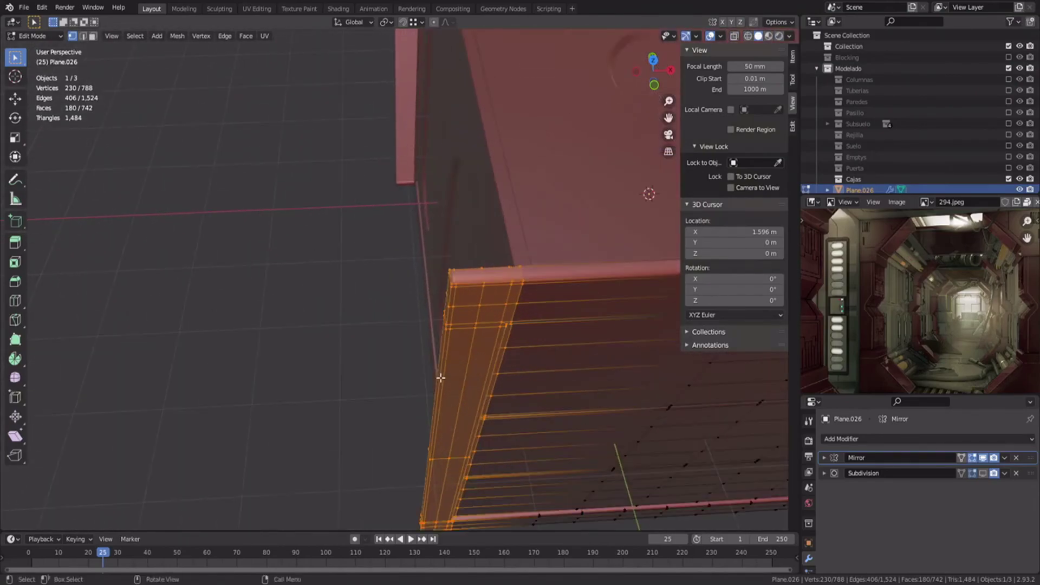
{"action": "left_click", "coordinate": [504, 285]}
{"action": "key", "text": "ctrl+s"}
{"action": "key", "text": "Tab"}
{"action": "scroll", "coordinate": [542, 335], "scroll_direction": "down", "scroll_amount": 4}
{"action": "mouse_move", "coordinate": [542, 335]}
{"action": "middle_mouse_down"}
{"action": "mouse_move", "coordinate": [321, 308]}
{"action": "mouse_move", "coordinate": [439, 296]}
{"action": "mouse_move", "coordinate": [477, 336]}
{"action": "middle_mouse_up"}
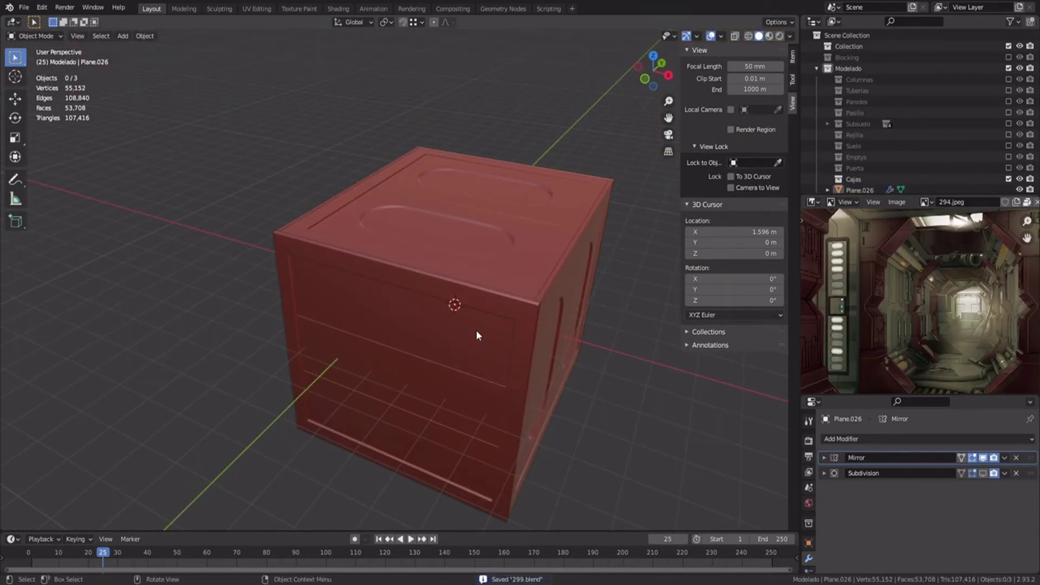
{"action": "middle_click_drag", "start_coordinate": [476, 330], "coordinate": [393, 278]}
{"action": "left_click", "coordinate": [789, 36]}
{"action": "mouse_move", "coordinate": [523, 270]}
{"action": "middle_mouse_down"}
{"action": "mouse_move", "coordinate": [458, 304]}
{"action": "mouse_move", "coordinate": [411, 158]}
{"action": "mouse_move", "coordinate": [232, 241]}
{"action": "mouse_move", "coordinate": [379, 314]}
{"action": "middle_mouse_up"}
{"action": "left_click", "coordinate": [790, 36]}
{"action": "middle_click_drag", "start_coordinate": [515, 233], "coordinate": [383, 177]}
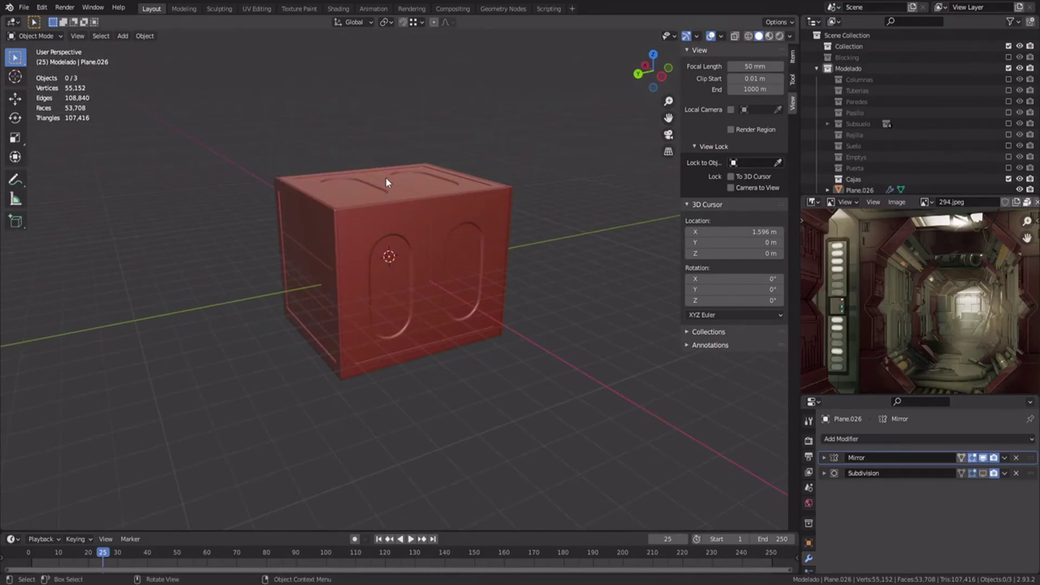
Step: Parent the box's pill-recessed panels to the plank-filled frame so the whole box moves as one
{"action": "left_click", "coordinate": [482, 281]}
{"action": "middle_click_drag", "start_coordinate": [482, 281], "coordinate": [402, 351]}
{"action": "left_click", "coordinate": [429, 240], "text": "alt"}
{"action": "left_click", "coordinate": [425, 237]}
{"action": "key", "text": "g"}
{"action": "right_click", "coordinate": [439, 308]}
{"action": "middle_click_drag", "start_coordinate": [424, 310], "coordinate": [346, 336]}
{"action": "left_click", "coordinate": [437, 279]}
{"action": "key", "text": "g"}
{"action": "right_click", "coordinate": [507, 211]}
{"action": "left_click", "coordinate": [449, 242], "text": "alt"}
{"action": "left_click", "coordinate": [455, 235]}
Step: Show the corridor collections again, from Columnas through Suelo as well as Puerta, keeping Emptys hidden
{"action": "middle_click_drag", "start_coordinate": [455, 235], "coordinate": [476, 217]}
{"action": "left_click_drag", "start_coordinate": [1008, 79], "coordinate": [1009, 158]}
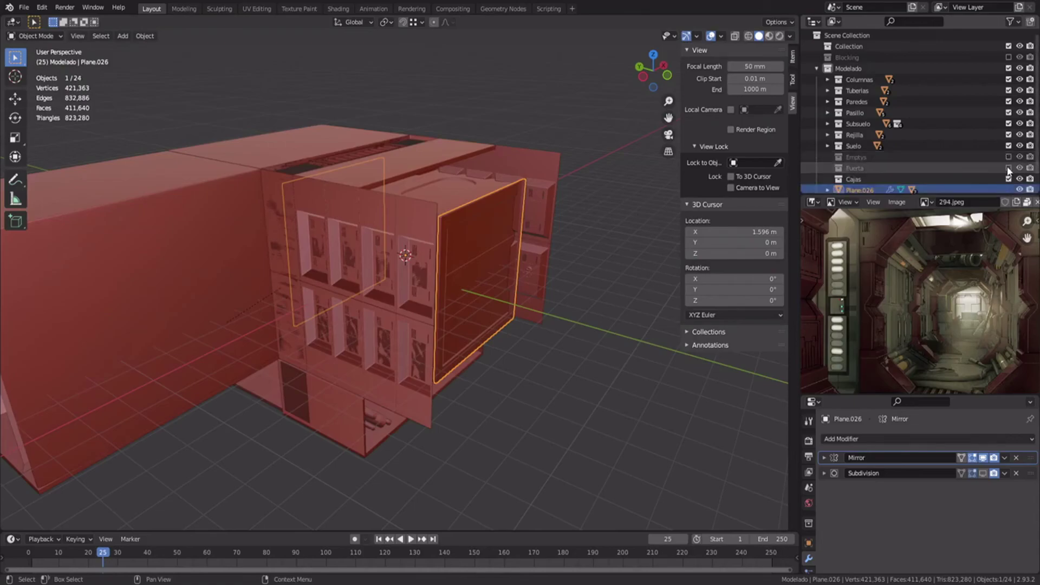
{"action": "left_click", "coordinate": [829, 169]}
{"action": "scroll", "coordinate": [832, 168], "scroll_direction": "down", "scroll_amount": 2}
{"action": "scroll", "coordinate": [250, 312], "scroll_direction": "down", "scroll_amount": 2}
{"action": "middle_click_drag", "start_coordinate": [249, 311], "coordinate": [271, 306]}
Step: Move the box along X into the corridor, scale it down and reposition it near the floor
{"action": "key", "text": "g"}
{"action": "key", "text": "x"}
{"action": "left_click", "coordinate": [504, 292]}
{"action": "middle_click_drag", "start_coordinate": [503, 293], "coordinate": [495, 338]}
{"action": "key", "text": "s"}
{"action": "left_click", "coordinate": [567, 302]}
{"action": "key", "text": "g"}
{"action": "left_click", "coordinate": [431, 347]}
Step: Slide the box horizontally across the corridor floor, with Z locked, to place it behind the grated floor strip
{"action": "scroll", "coordinate": [430, 347], "scroll_direction": "up", "scroll_amount": 4}
{"action": "middle_click_drag", "start_coordinate": [431, 346], "coordinate": [255, 227]}
{"action": "scroll", "coordinate": [431, 314], "scroll_direction": "down", "scroll_amount": 3}
{"action": "left_click", "coordinate": [431, 313]}
{"action": "left_click", "coordinate": [431, 313]}
{"action": "key", "text": "g"}
{"action": "key", "text": "shift+z"}
{"action": "left_click", "coordinate": [490, 277]}
{"action": "middle_click_drag", "start_coordinate": [268, 303], "coordinate": [431, 315]}
Step: Try duplicating the box along the X axis and undo the duplication
{"action": "key", "text": "alt+a"}
{"action": "scroll", "coordinate": [430, 315], "scroll_direction": "up", "scroll_amount": 3}
{"action": "left_click", "coordinate": [521, 225]}
{"action": "key", "text": "shift+d"}
{"action": "key", "text": "x"}
{"action": "left_click", "coordinate": [387, 281]}
{"action": "key", "text": "ctrl+z"}
Step: Move the box's frame object to the Cajas collection and toggle that collection's visibility to check its contents
{"action": "middle_click_drag", "start_coordinate": [387, 281], "coordinate": [470, 252]}
{"action": "right_click", "coordinate": [863, 161]}
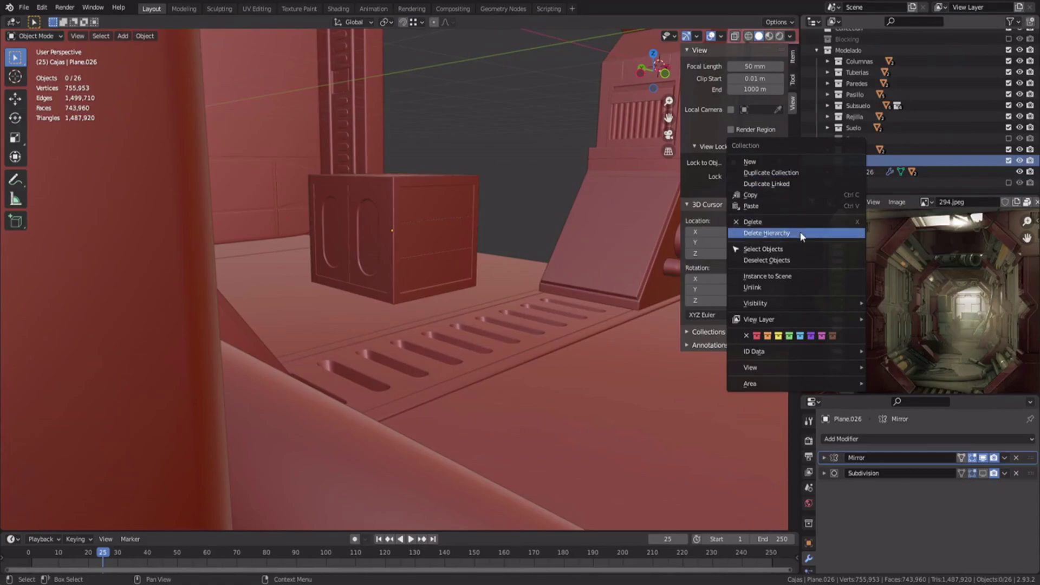
{"action": "middle_click_drag", "start_coordinate": [460, 210], "coordinate": [428, 226]}
{"action": "mouse_move", "coordinate": [434, 233]}
{"action": "left_click", "coordinate": [494, 357]}
{"action": "left_click", "coordinate": [1008, 161]}
{"action": "left_click", "coordinate": [1008, 161]}
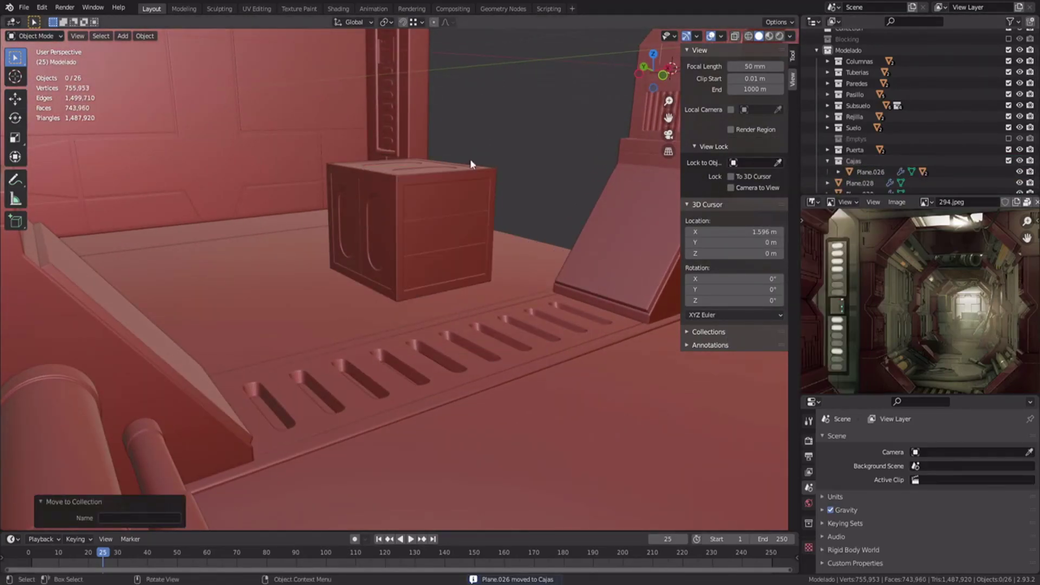
Step: Select all three box pieces in wireframe, move them to the Cajas collection and check it by toggling its visibility
{"action": "middle_click_drag", "start_coordinate": [561, 158], "coordinate": [437, 159]}
{"action": "left_click_drag", "start_coordinate": [438, 159], "coordinate": [524, 206]}
{"action": "key", "text": "z"}
{"action": "key", "text": "m"}
{"action": "mouse_move", "coordinate": [499, 207]}
{"action": "left_click", "coordinate": [542, 334]}
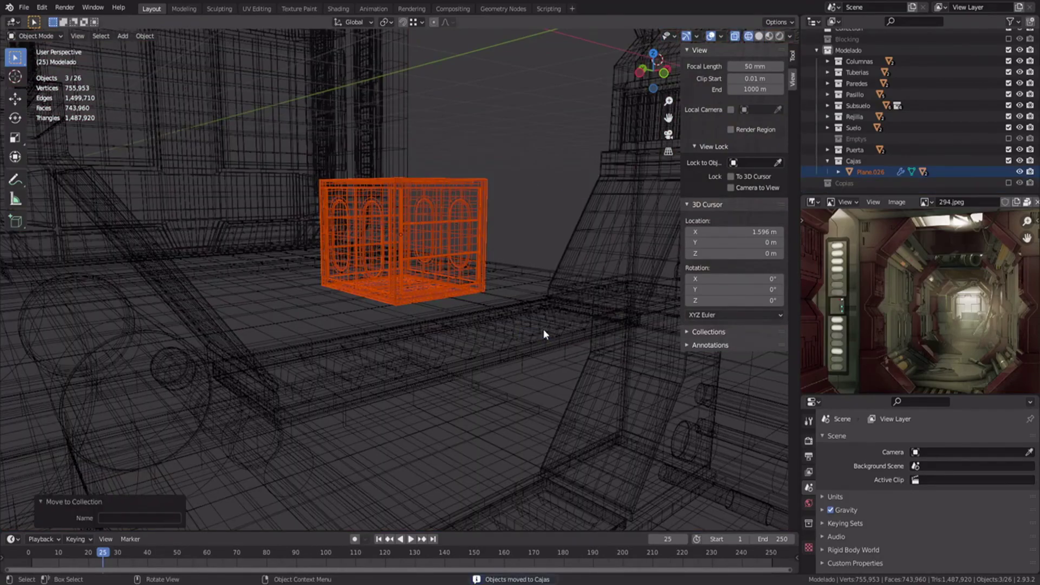
{"action": "left_click", "coordinate": [1008, 161]}
{"action": "left_click", "coordinate": [1009, 161]}
{"action": "left_click", "coordinate": [1009, 161]}
{"action": "left_click", "coordinate": [1008, 172]}
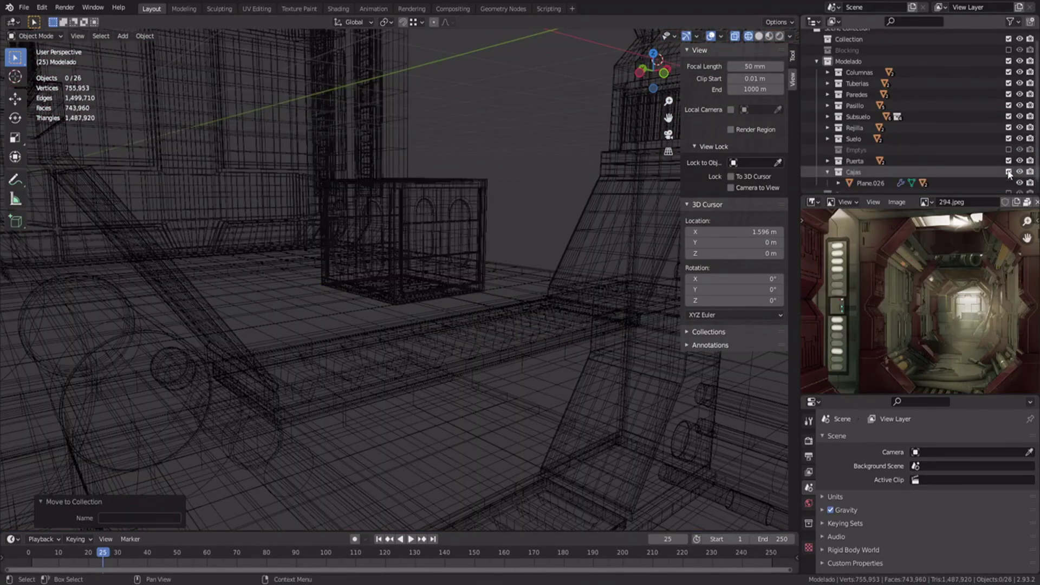